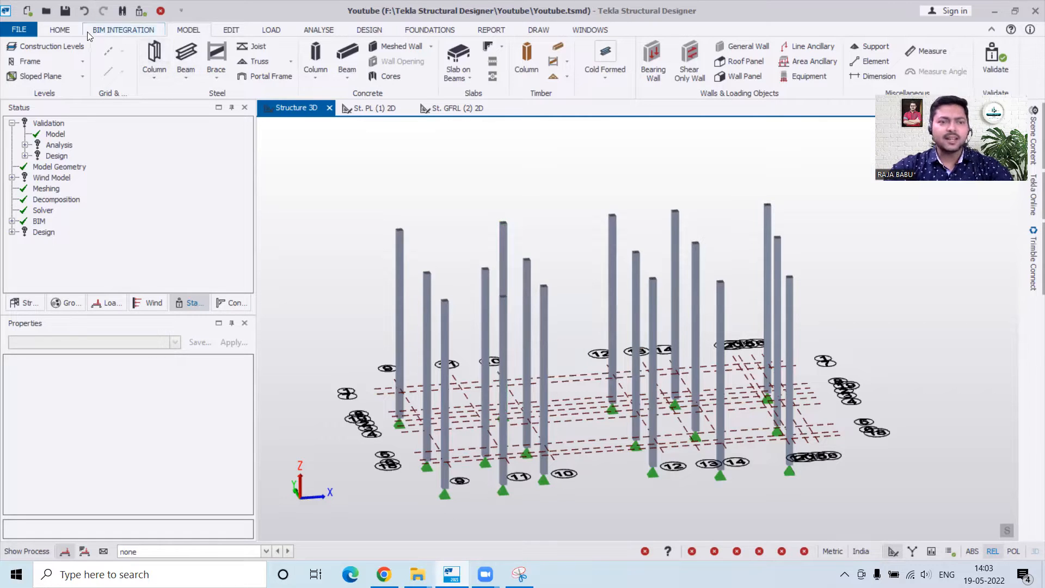
Open the St. PL (1) 2D plan view to work on that level's beam layout.
left_click(386, 108)
scroll(736, 319, "up", 2)
scroll(465, 500, "up", 1)
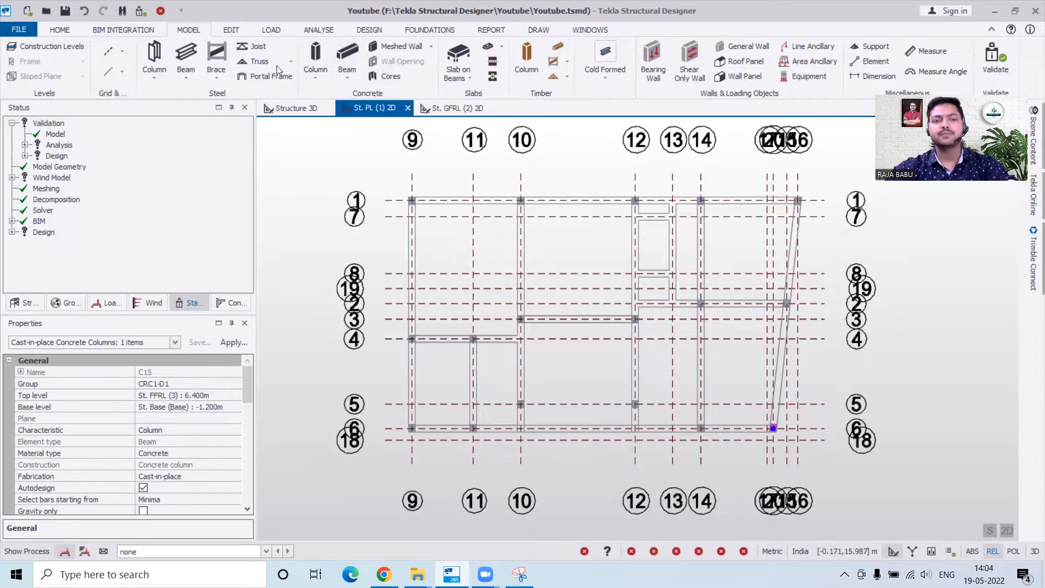
Start a cast-in-place concrete beam and turn off automatic alignment in its properties.
left_click(350, 52)
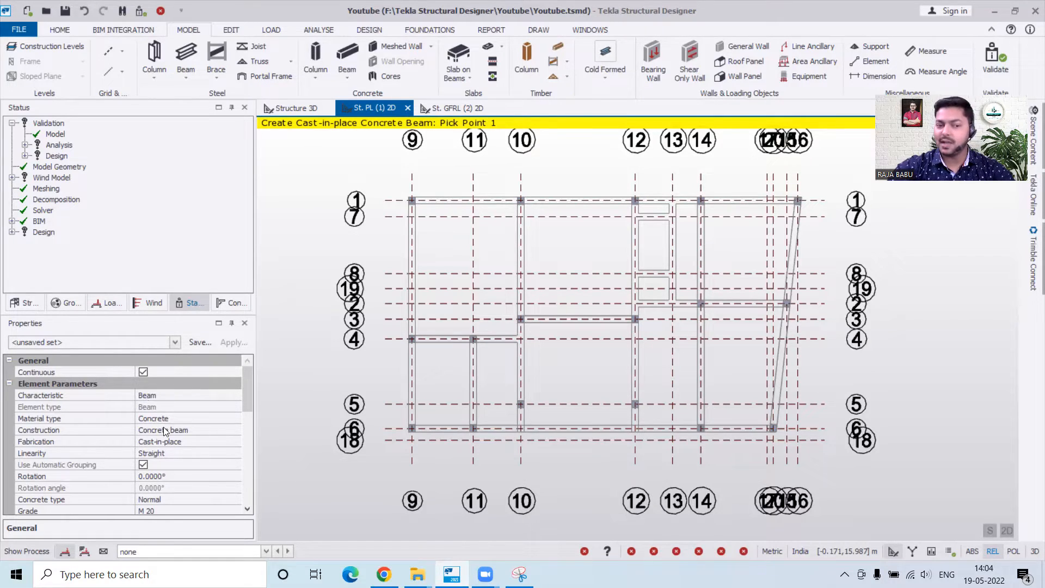
scroll(170, 385, "down", 4)
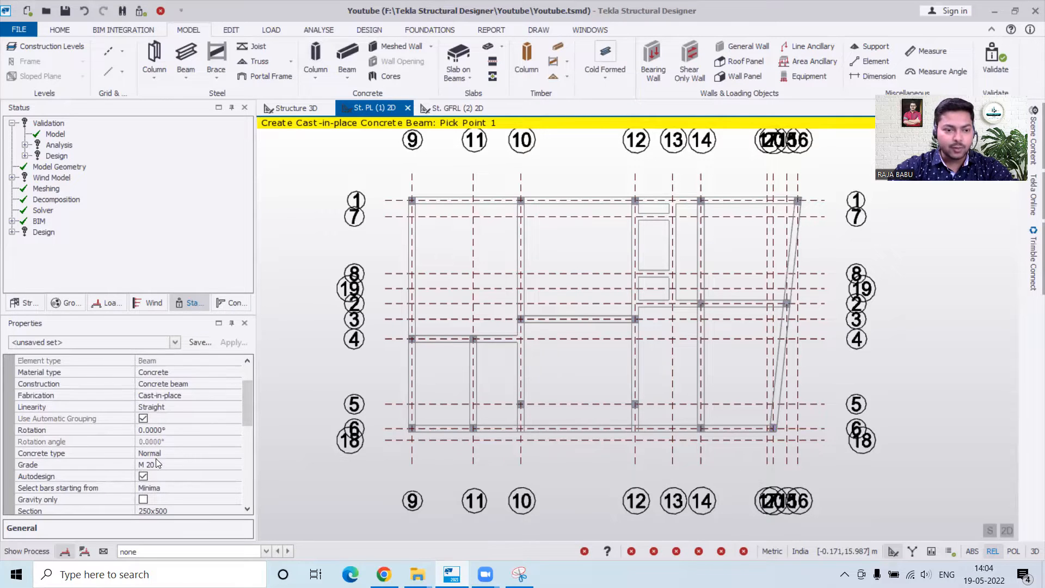
left_click(143, 477)
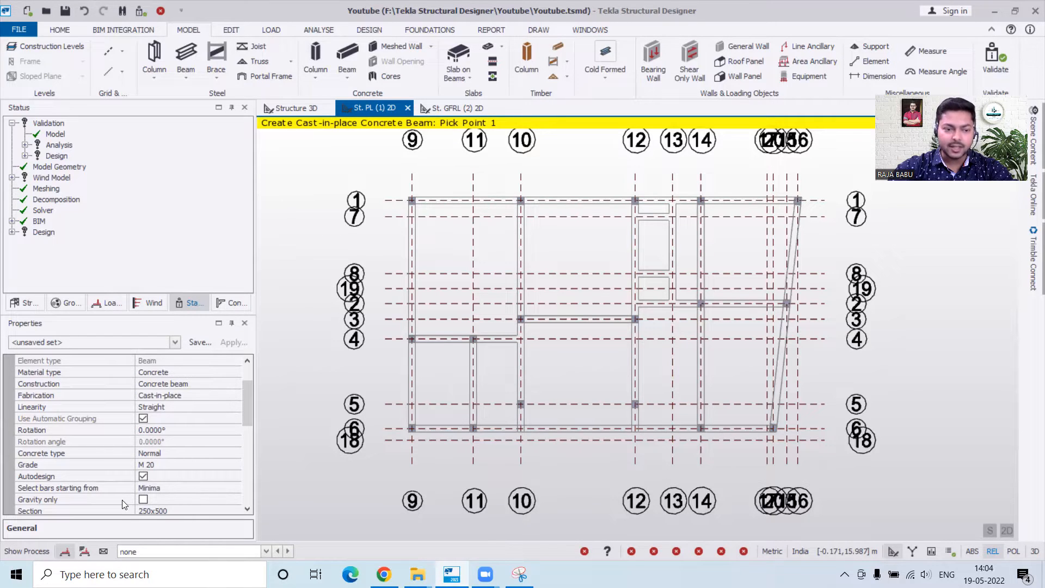
left_click(240, 508)
left_click(243, 508)
left_click(243, 508)
left_click(242, 508)
left_click(242, 508)
left_click(243, 508)
left_click(243, 507)
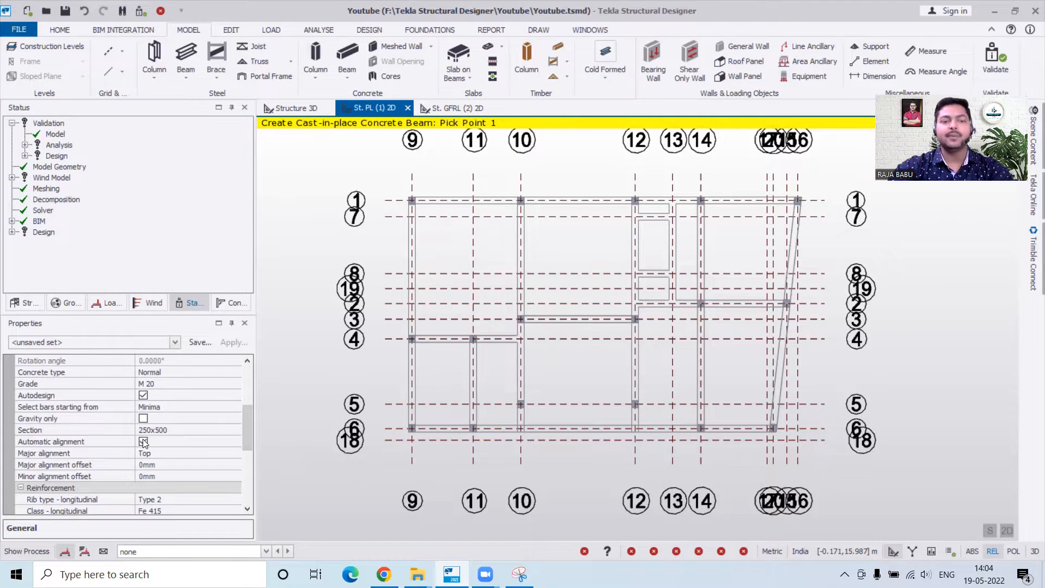
left_click(144, 442)
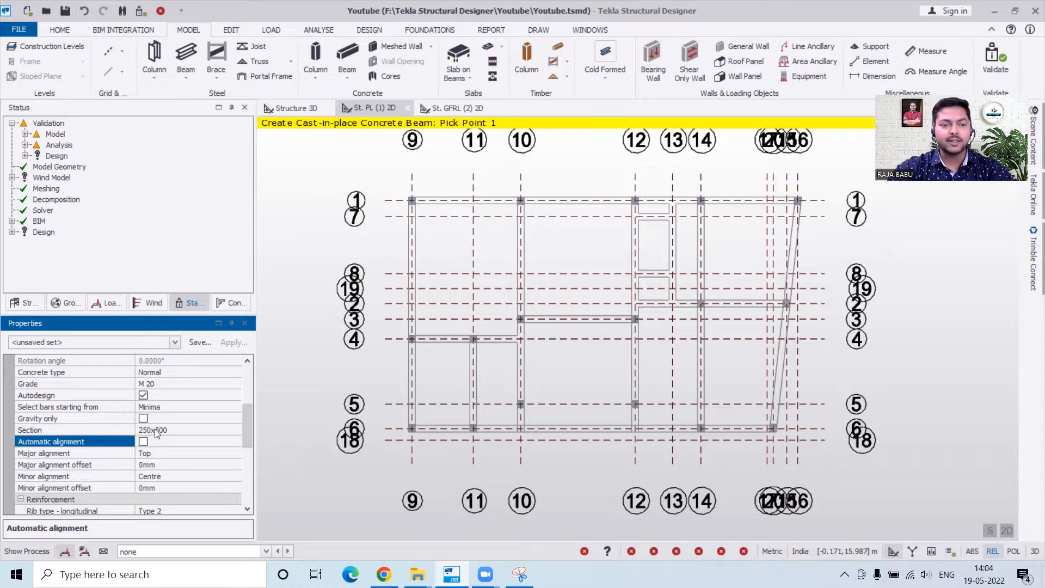
Set the depth of the beam's rectangular section to 300 mm.
left_click(155, 429)
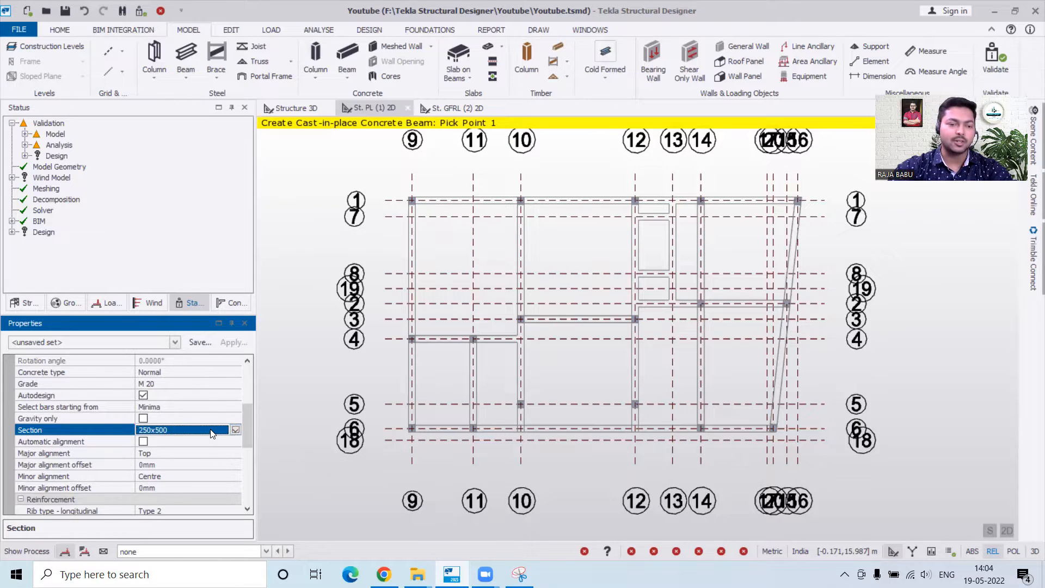
left_click(234, 429)
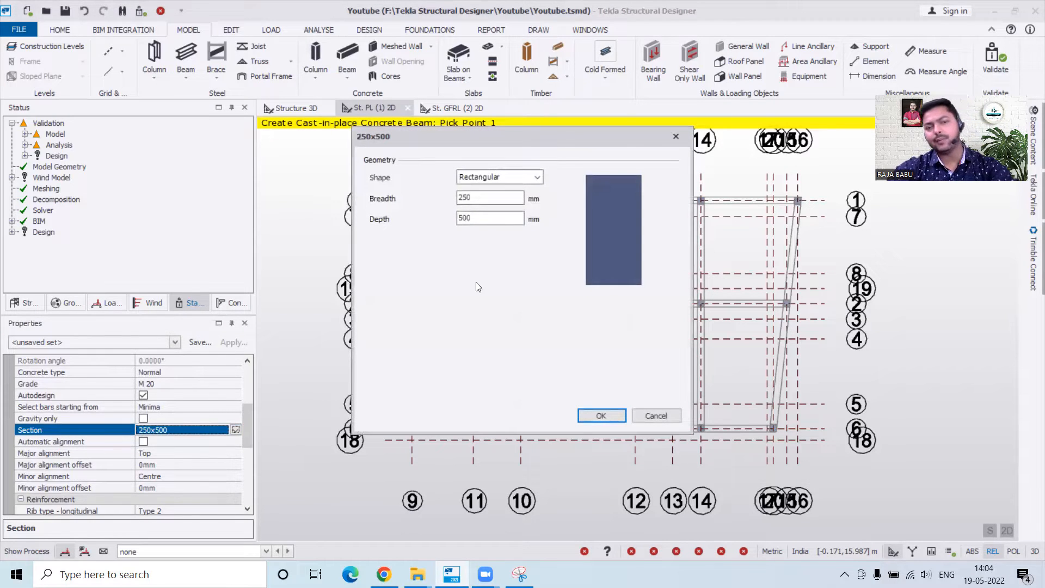
left_click(479, 219)
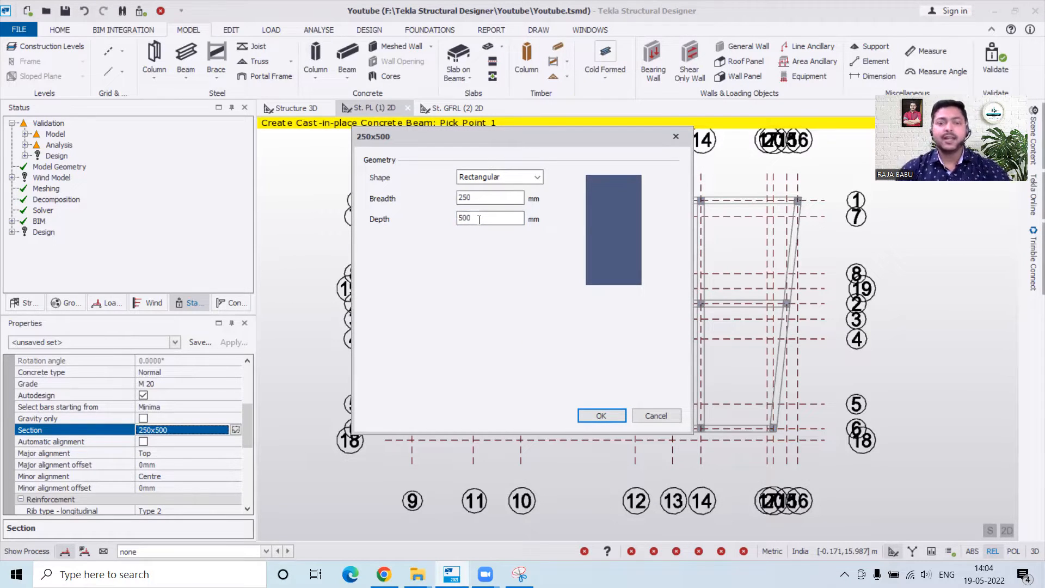
key("BackSpace")
key("BackSpace")
key("BackSpace")
type("300")
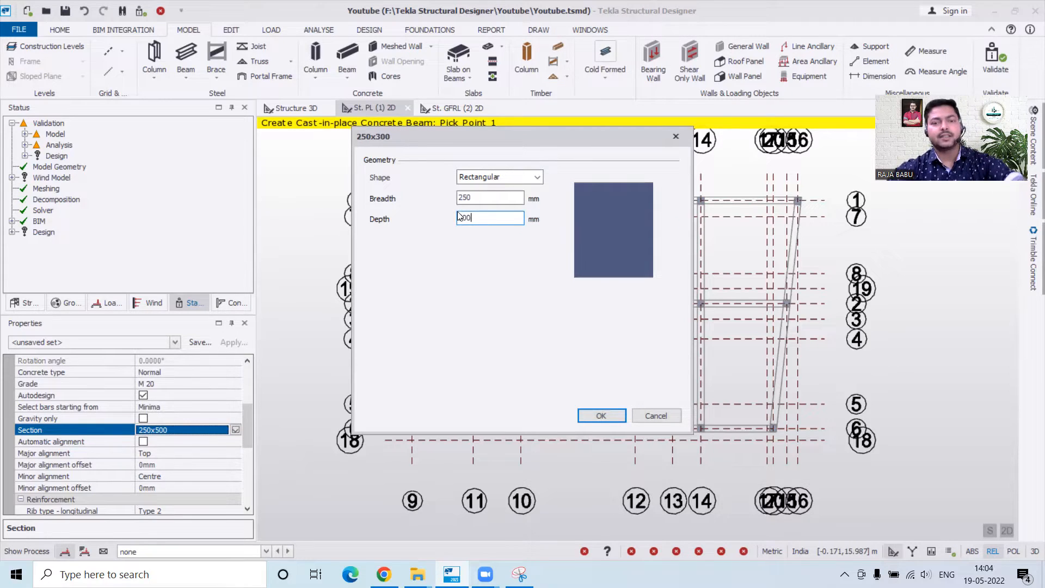
left_click(592, 417)
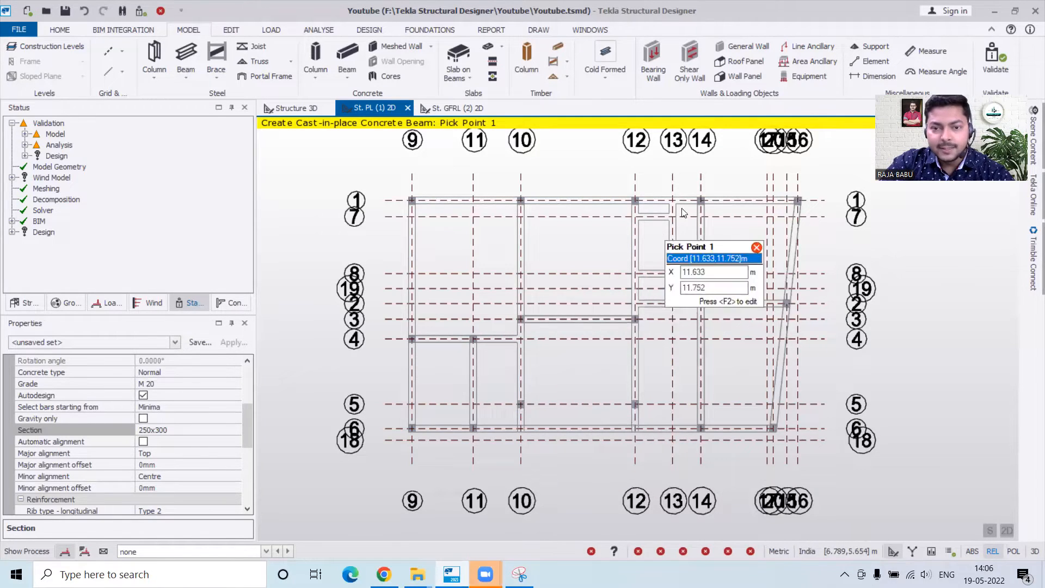
Try placing a beam along grid line 7 between grid lines 12 and 13, and undo it.
scroll(684, 204, "up", 1)
scroll(685, 204, "up", 5)
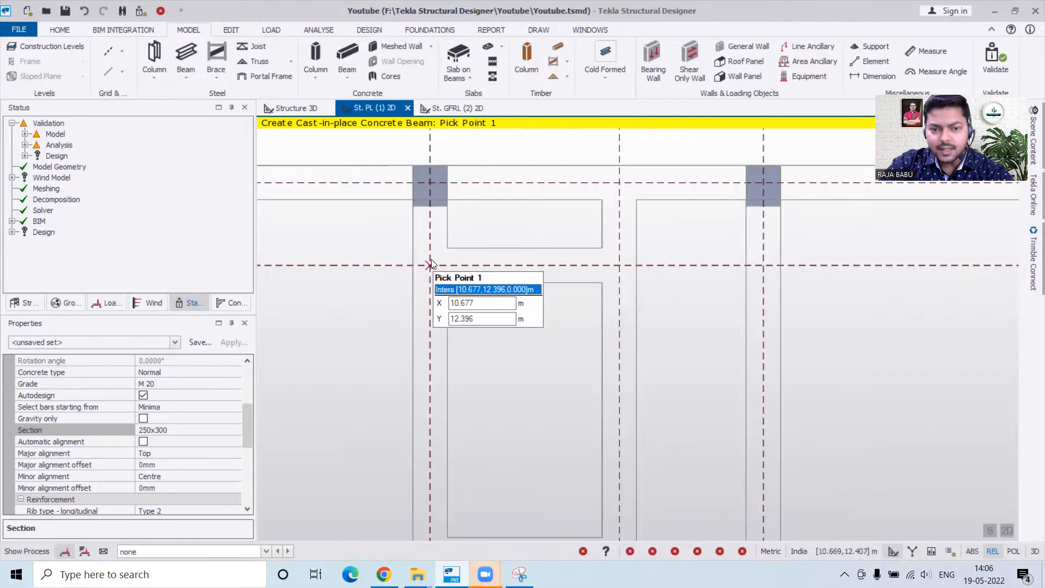
left_click(430, 265)
left_click(619, 265)
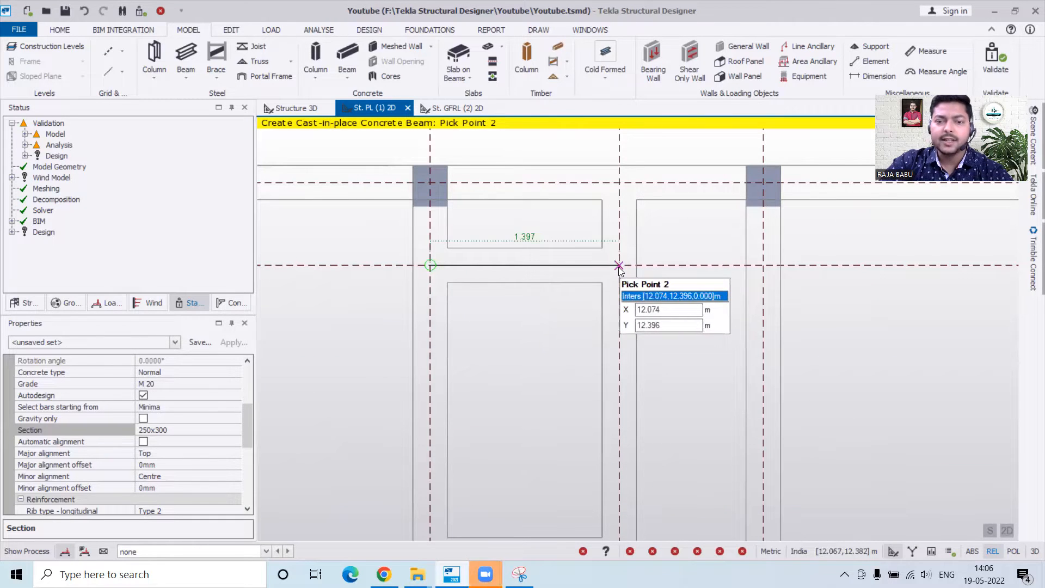
key("Escape")
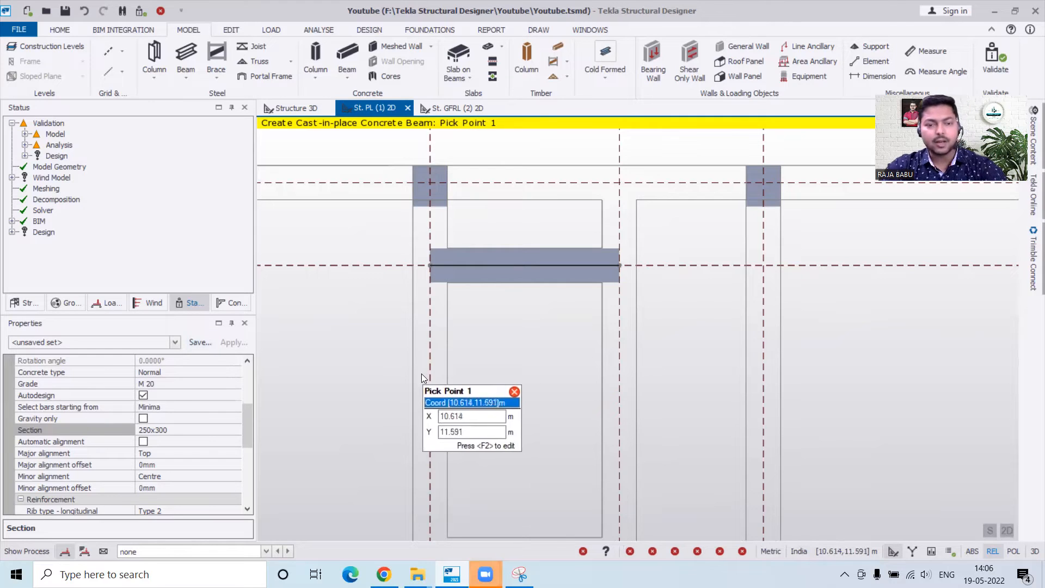
key("ctrl+z")
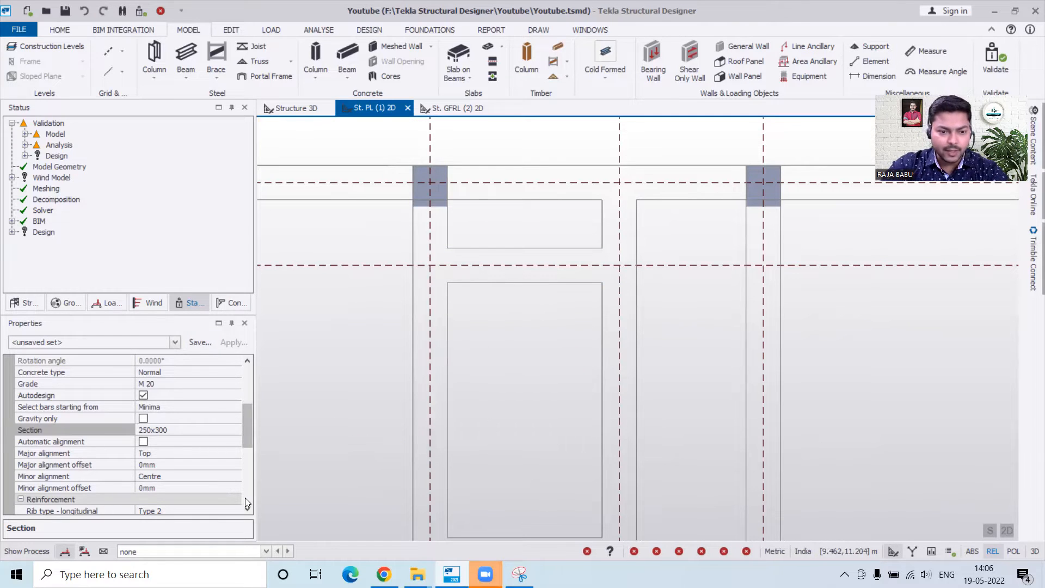
Set the beam's longitudinal and link reinforcement classes to Fe 500.
left_click(247, 507)
scroll(245, 498, "down", 5)
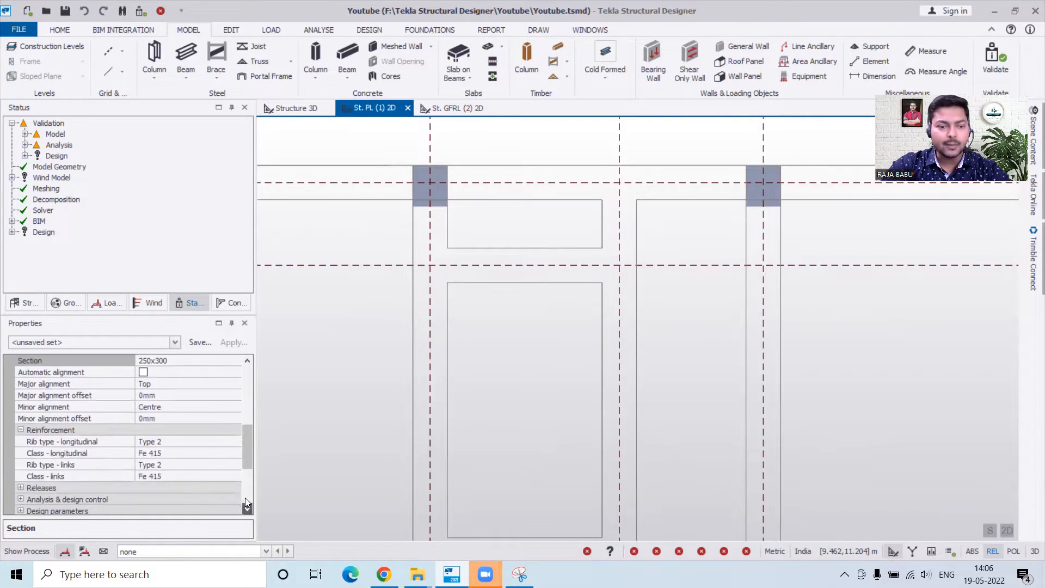
double_click(161, 454)
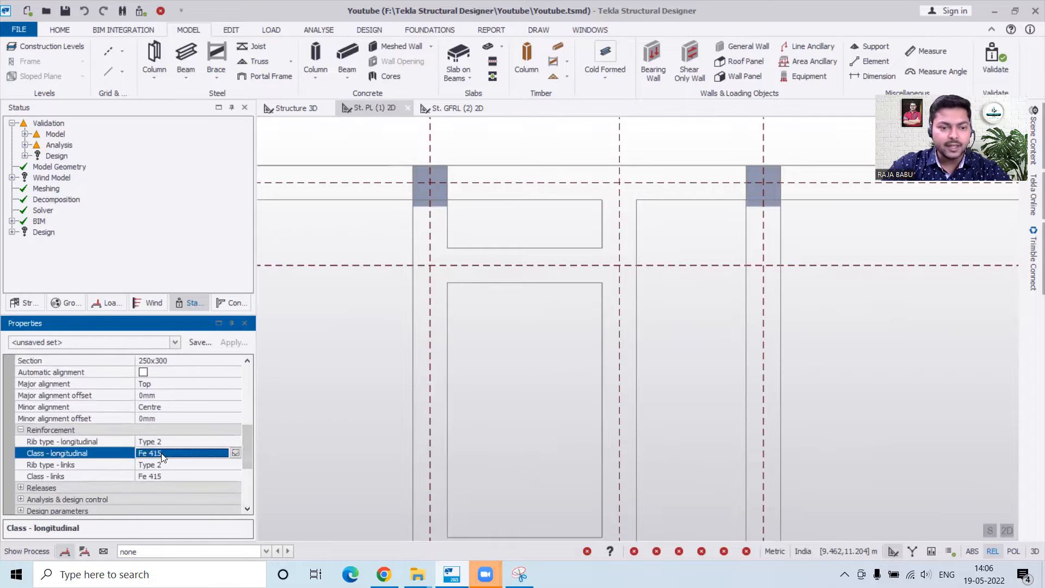
left_click(235, 476)
left_click(235, 476)
left_click(183, 488)
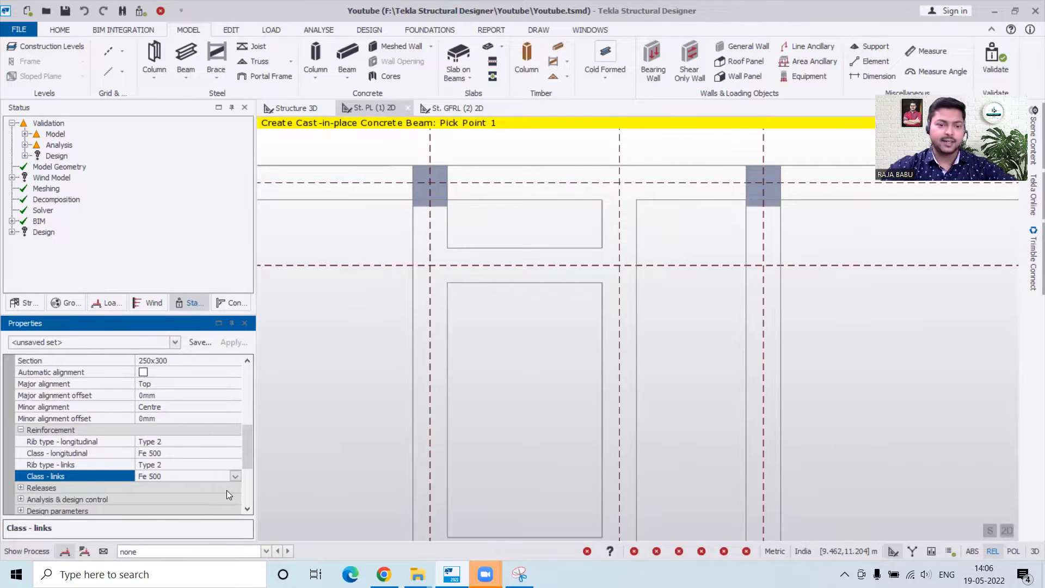
Save the current beam properties as a property set named B250x300.
left_click_drag(247, 464, 250, 428)
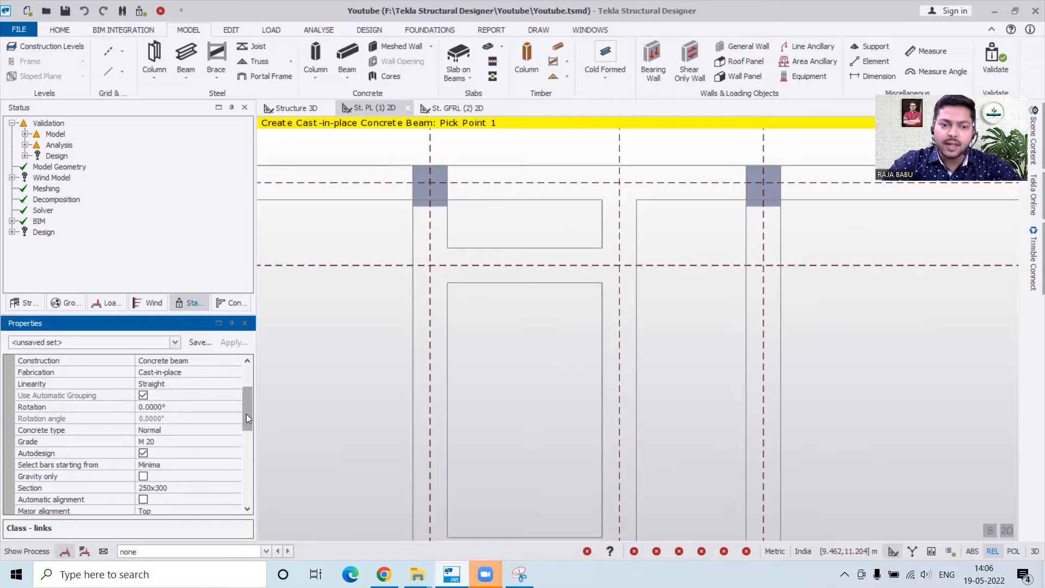
left_click_drag(246, 414, 248, 378)
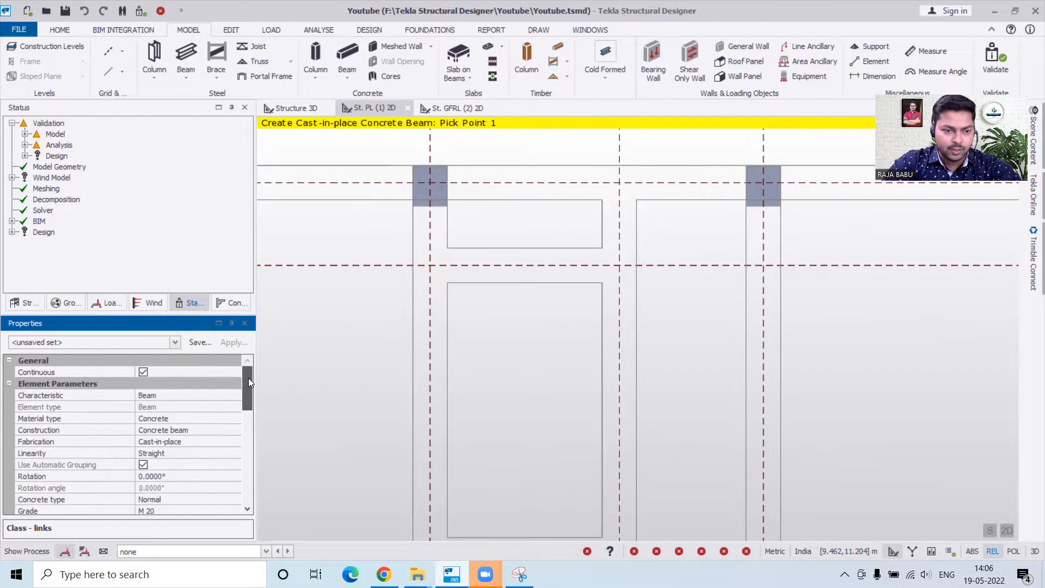
left_click(187, 341)
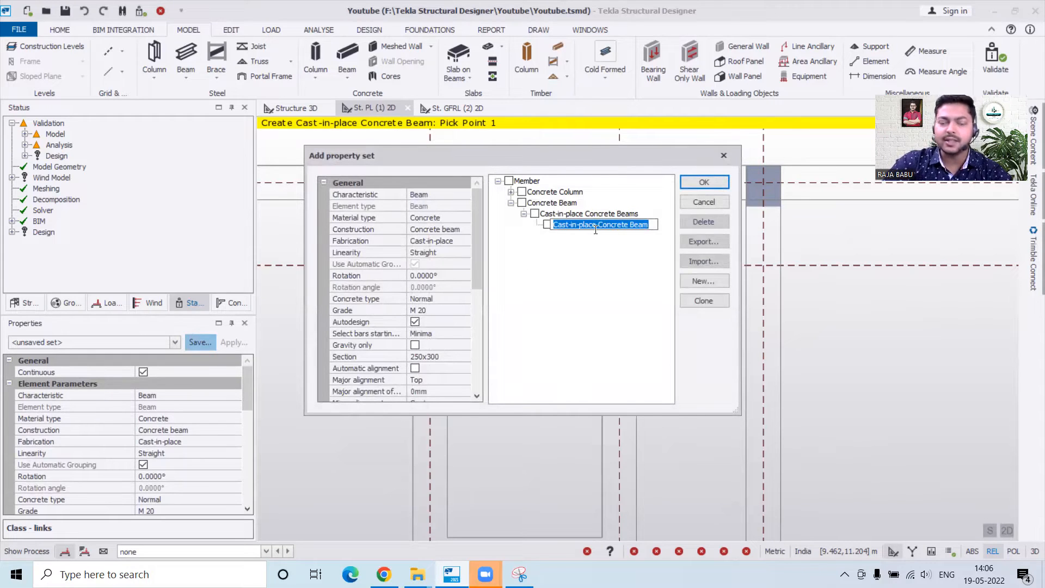
type("B")
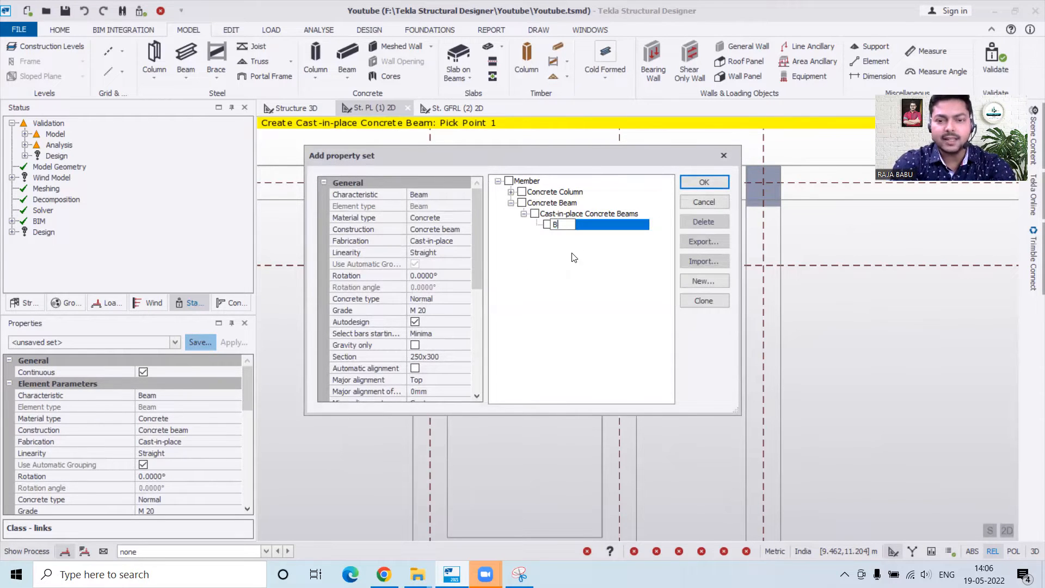
type("250x300")
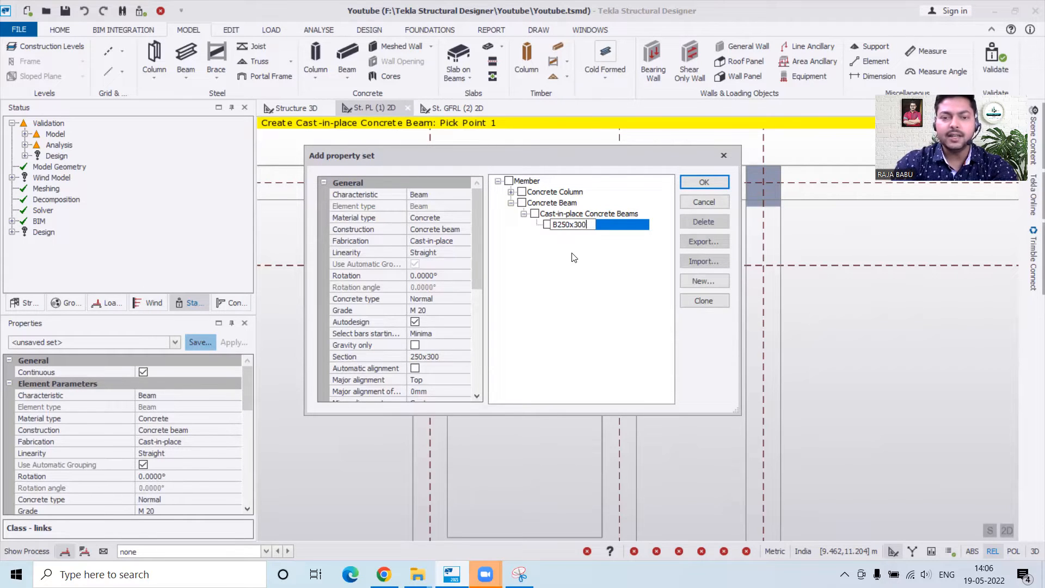
left_click(703, 184)
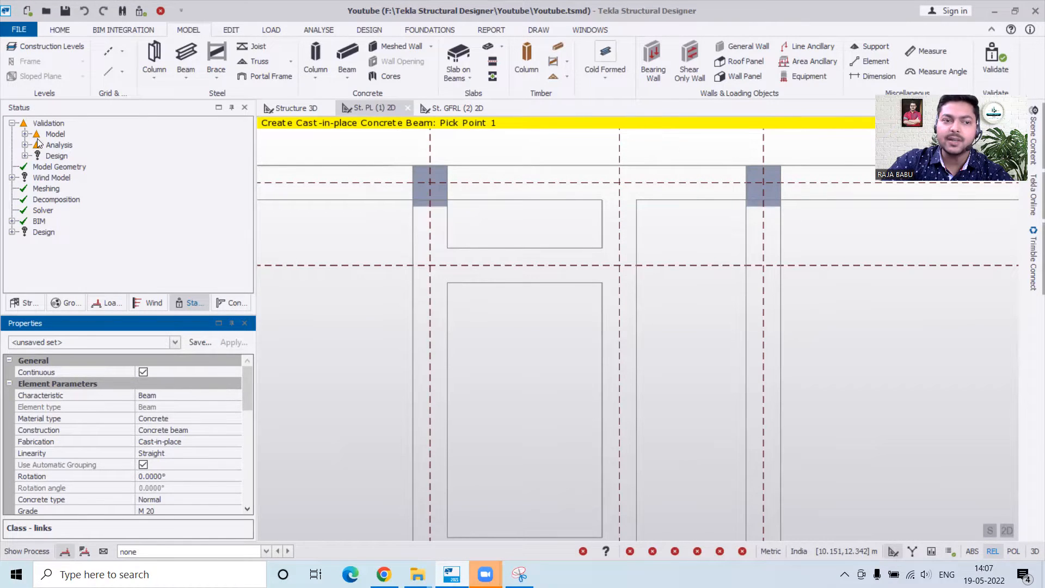
Restart the cast-in-place concrete beam command and load the B250x300 property set for it.
left_click(136, 12)
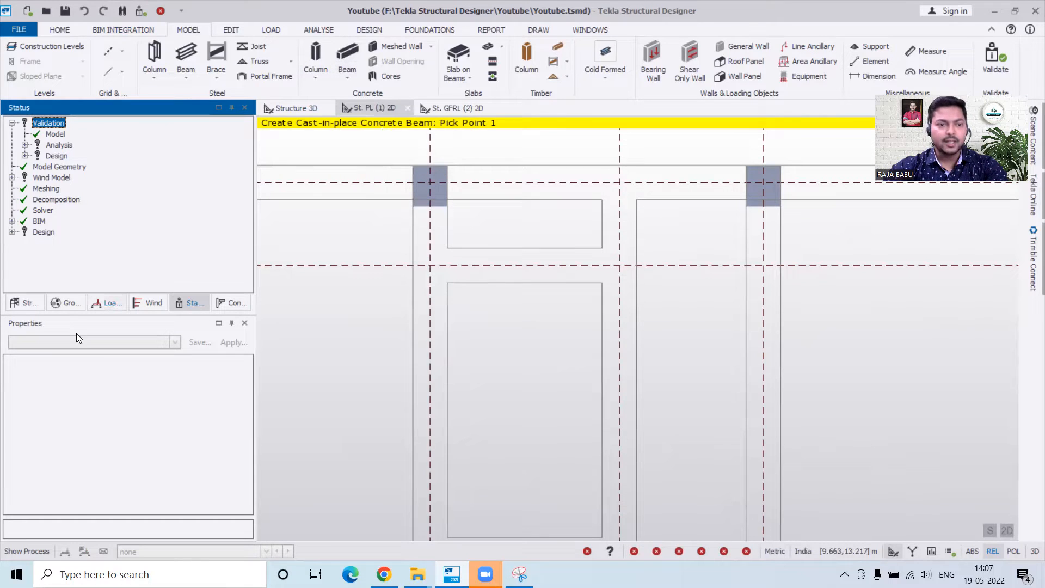
left_click(352, 52)
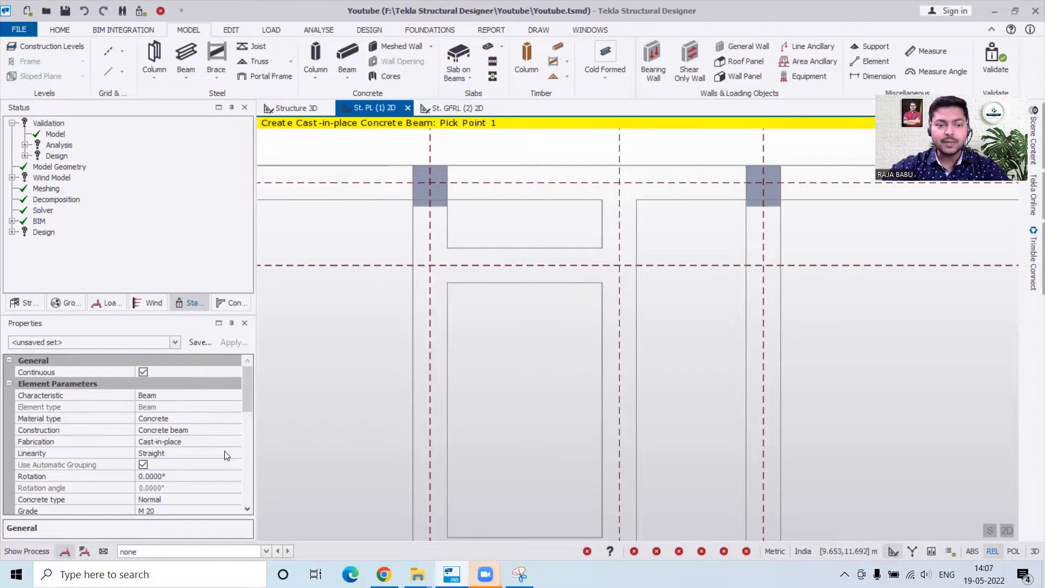
scroll(238, 510, "down", 3)
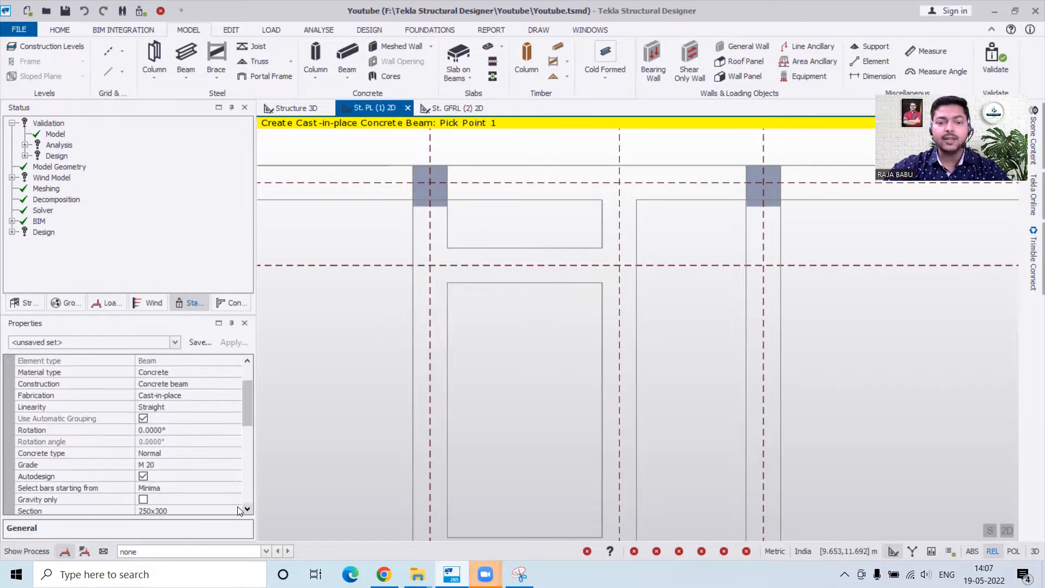
left_click(486, 574)
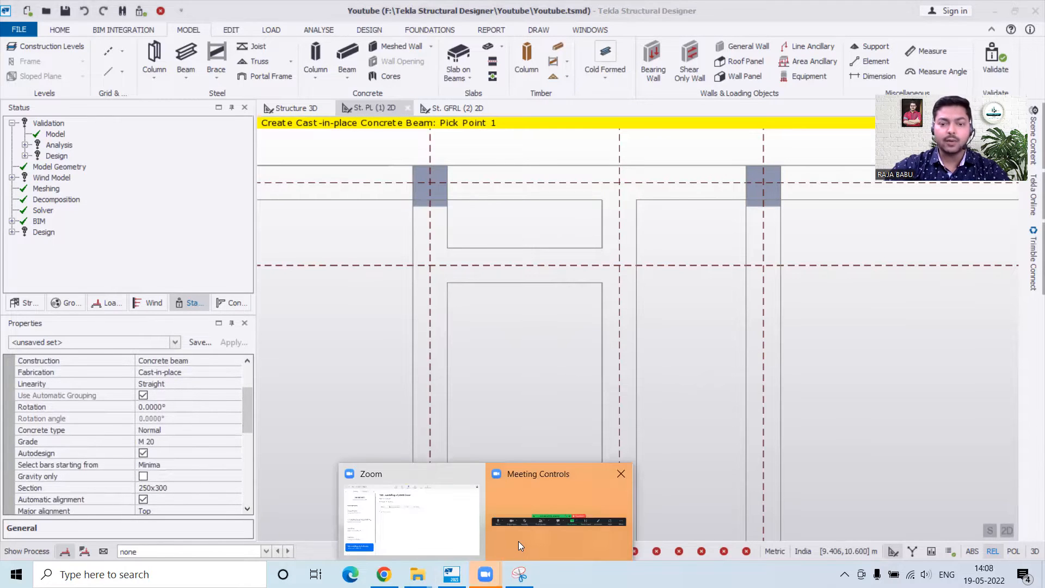
left_click(520, 541)
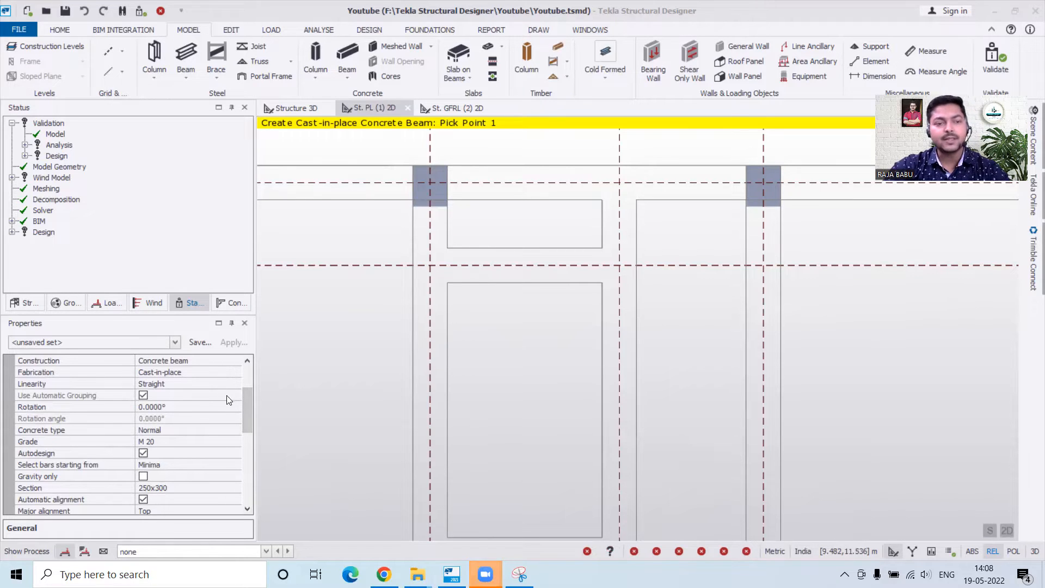
scroll(232, 501, "down", 3)
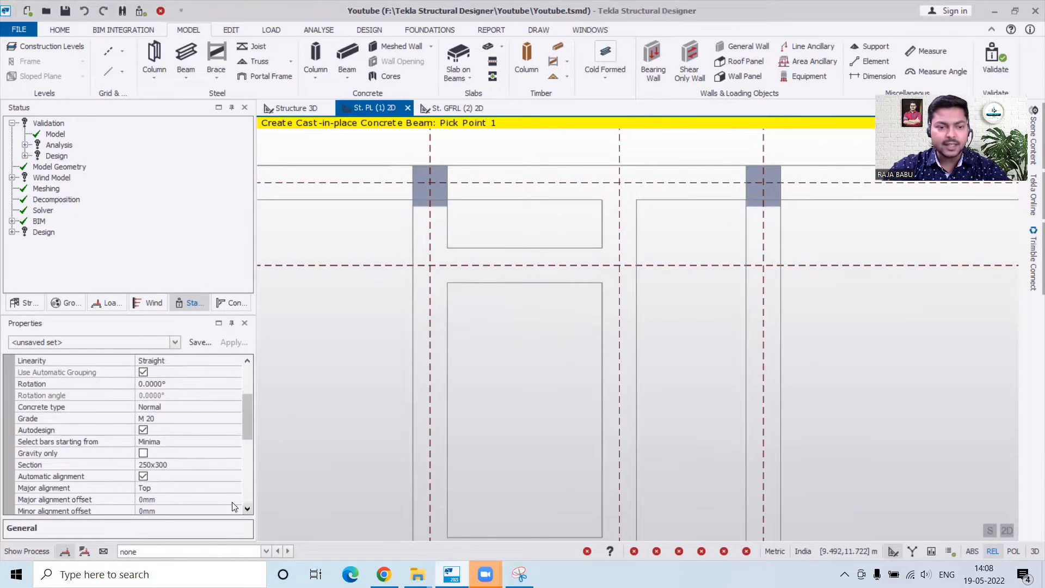
scroll(233, 501, "down", 2)
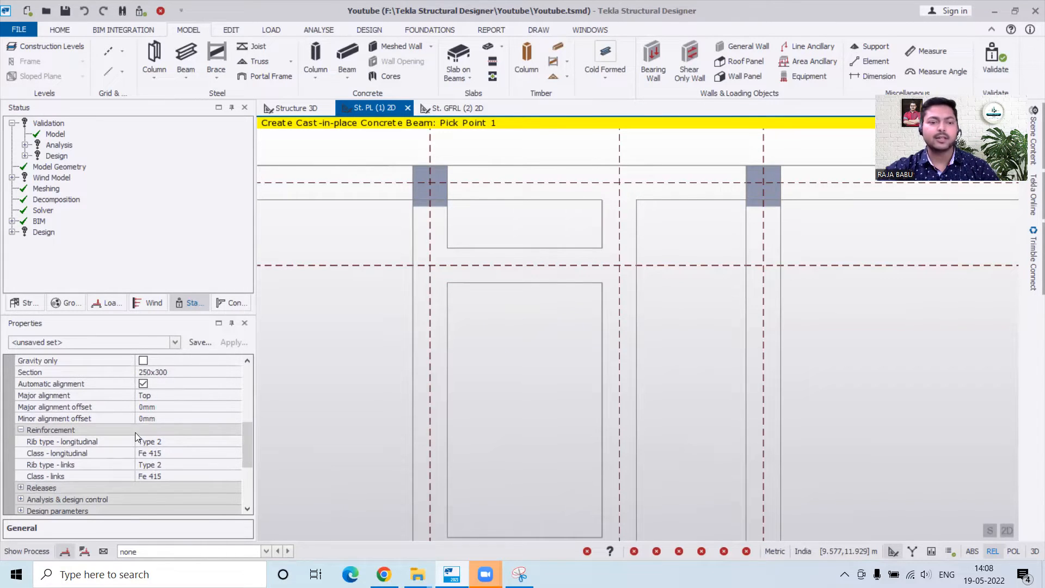
left_click(172, 342)
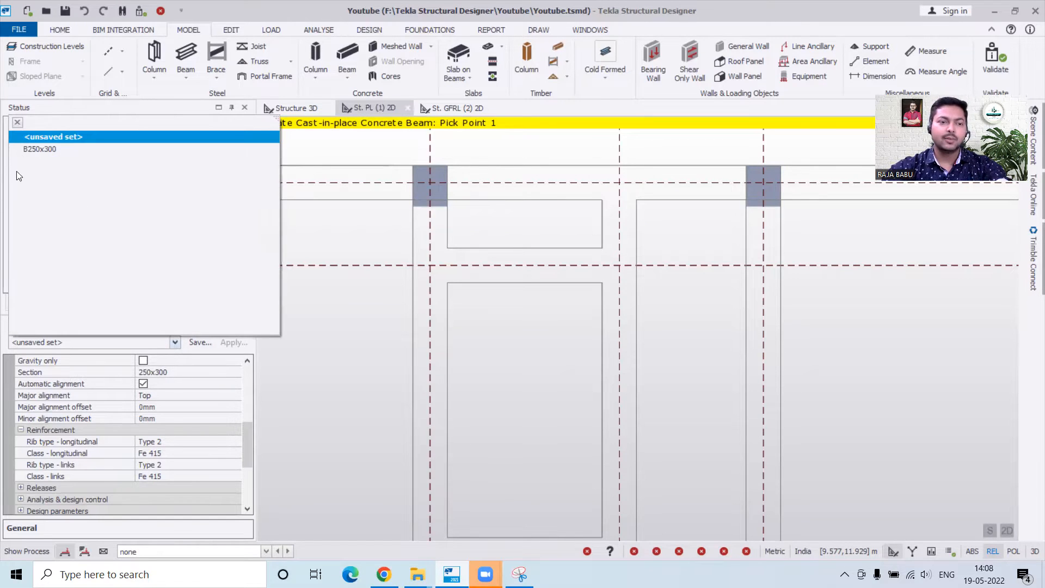
left_click(27, 150)
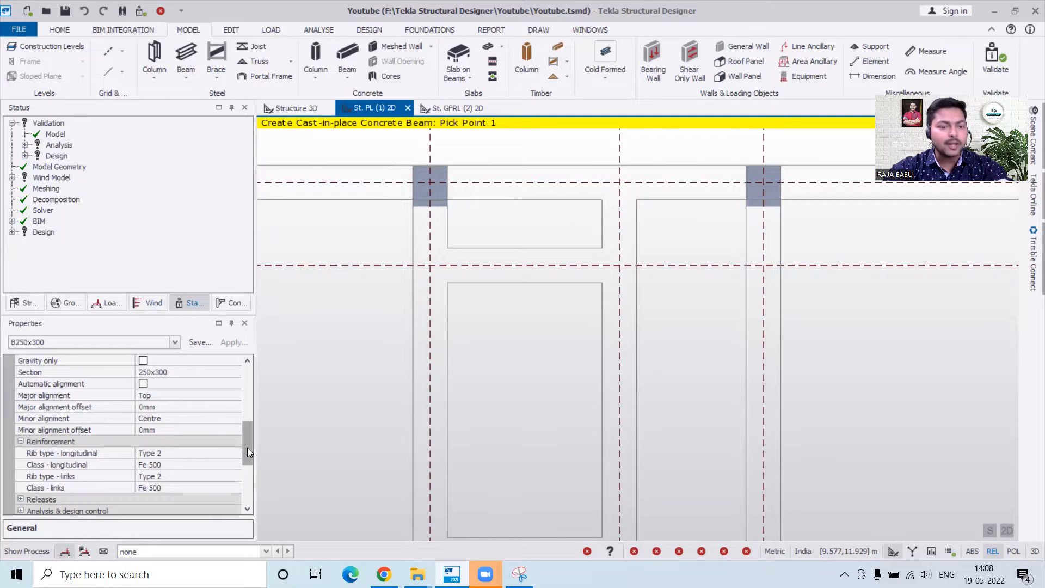
Try setting all four nominal beam covers to 25 mm, and reload the B250x300 property set.
left_click_drag(247, 448, 250, 379)
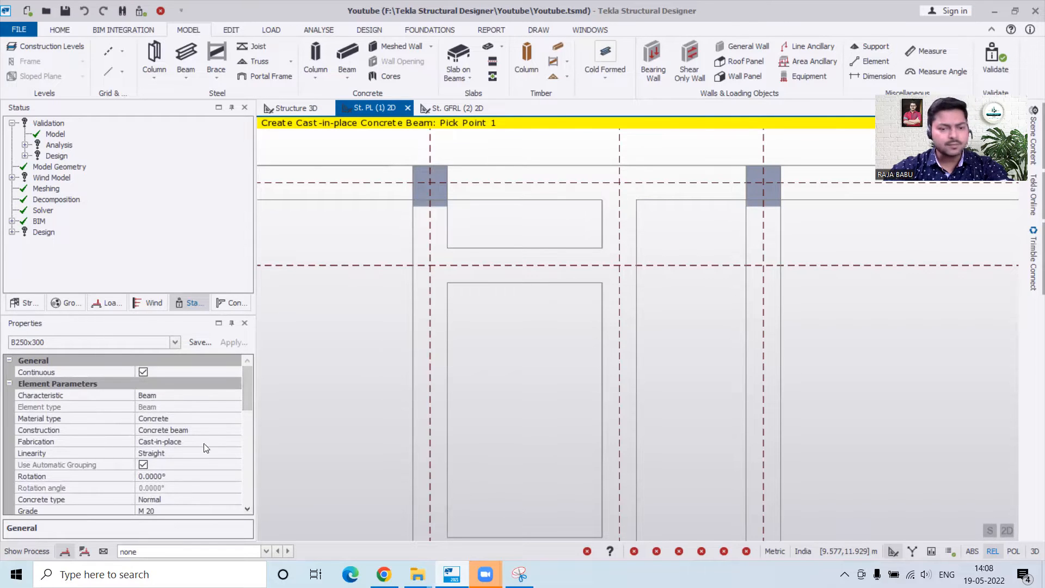
left_click_drag(245, 402, 239, 492)
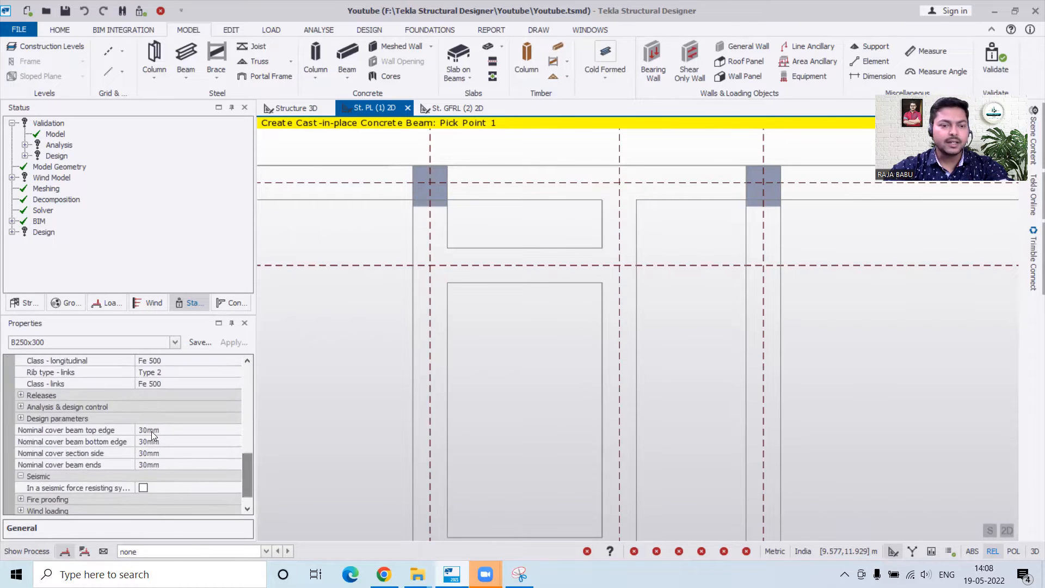
left_click(143, 430)
type("25")
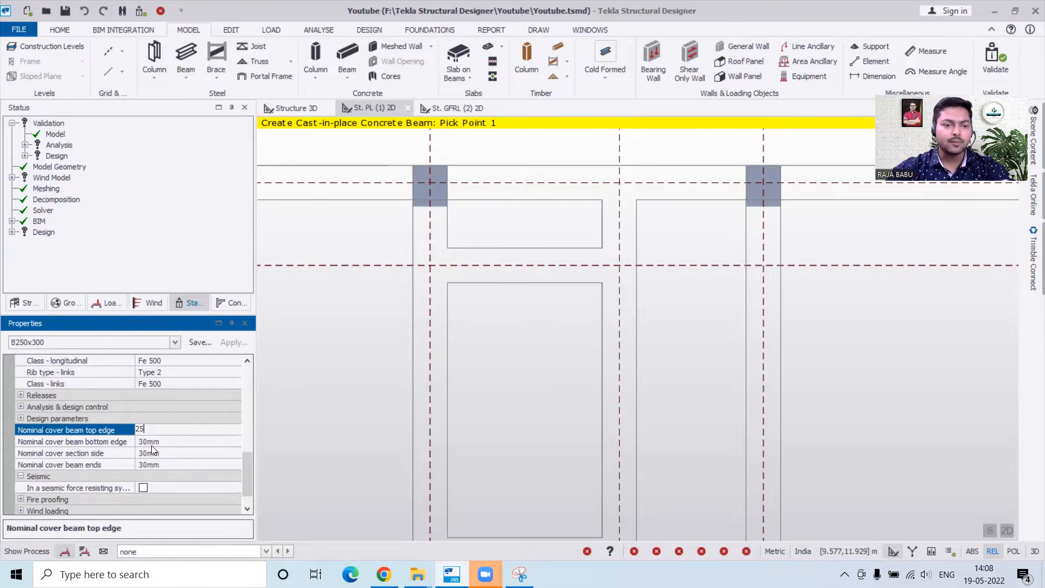
left_click(151, 442)
type("25")
left_click(144, 457)
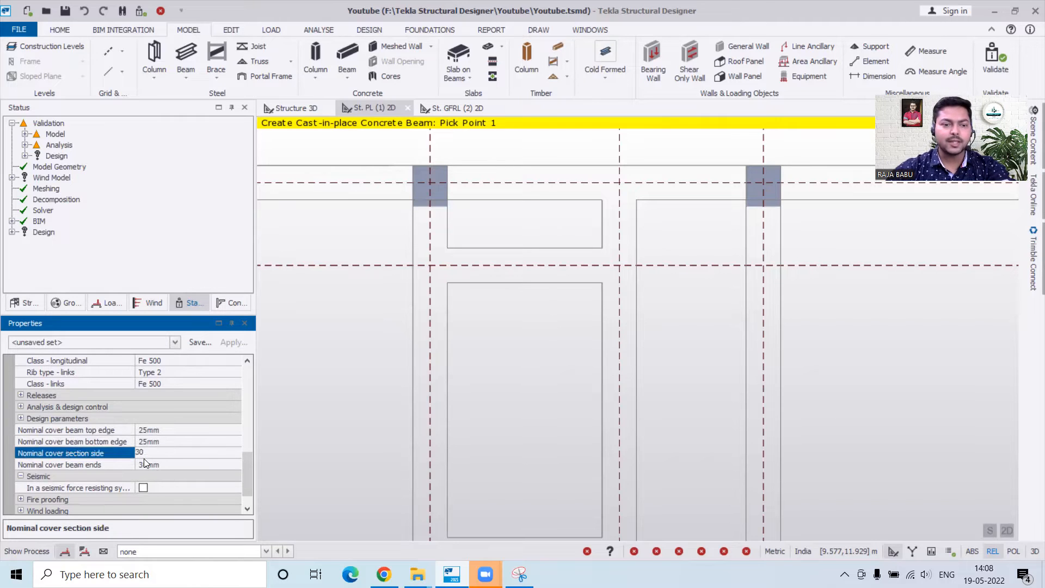
type("25")
left_click(148, 465)
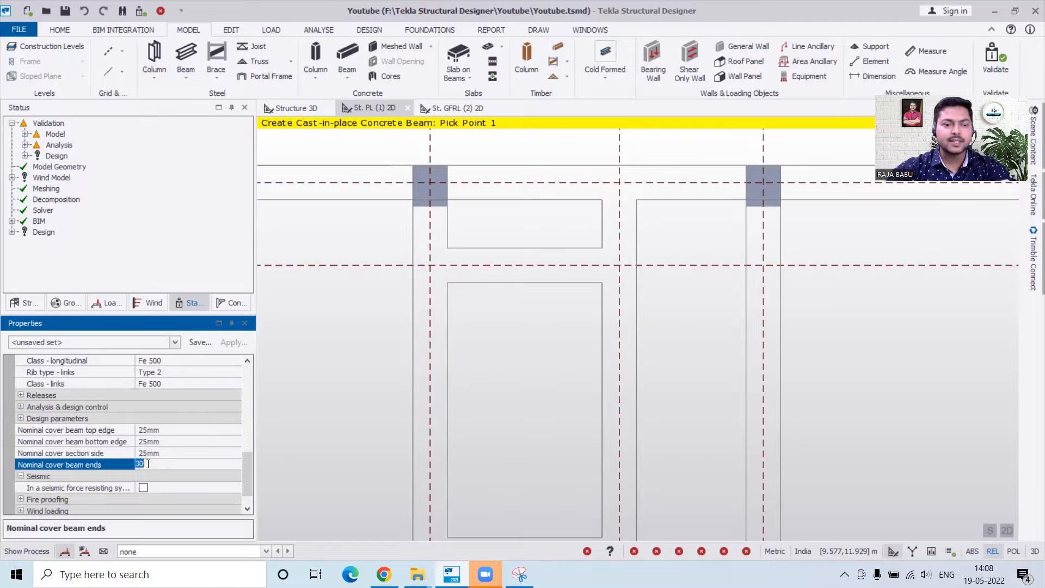
type("2")
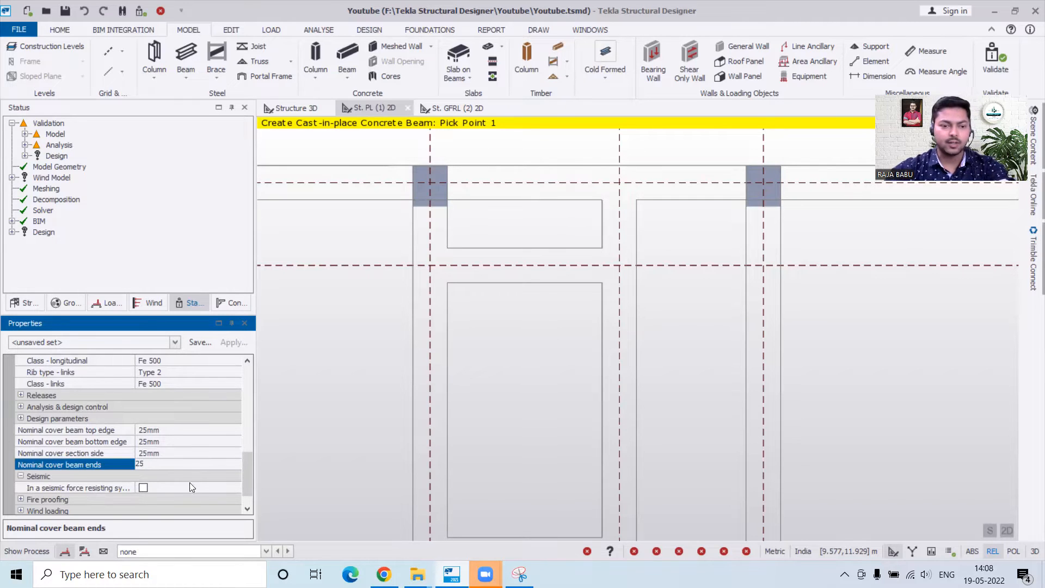
type("5")
left_click(203, 454)
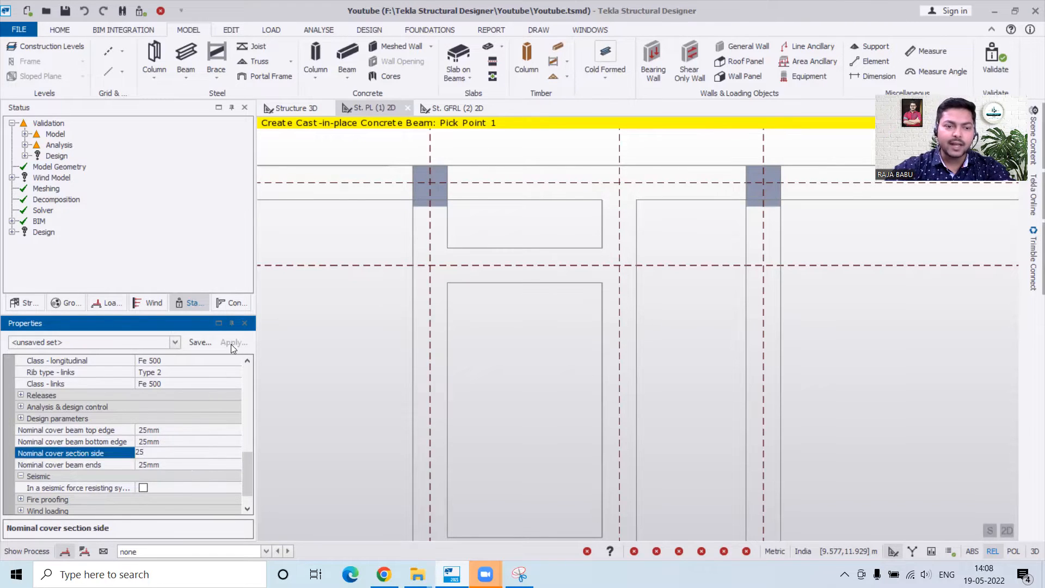
left_click(175, 342)
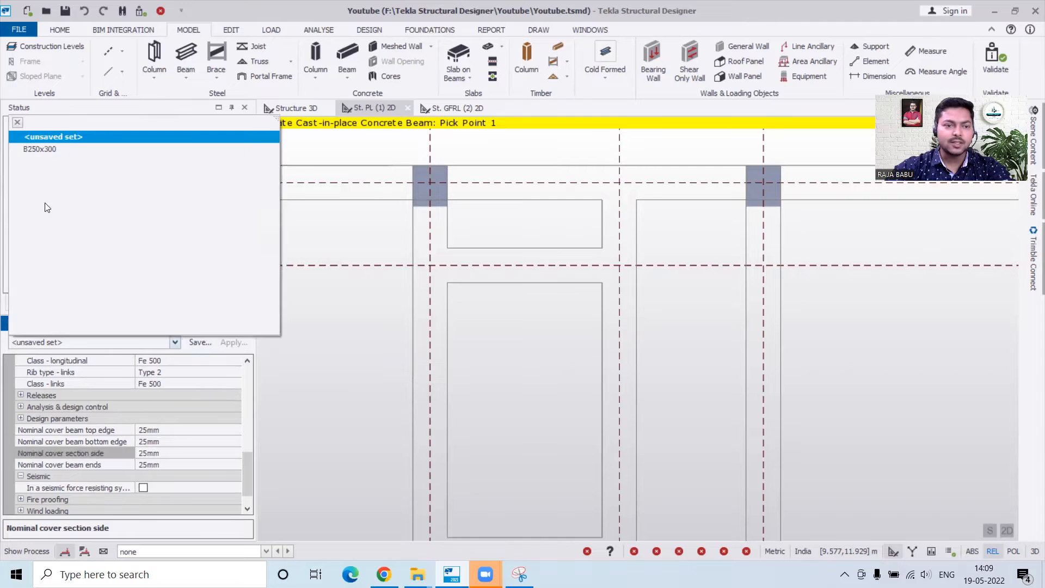
left_click(27, 151)
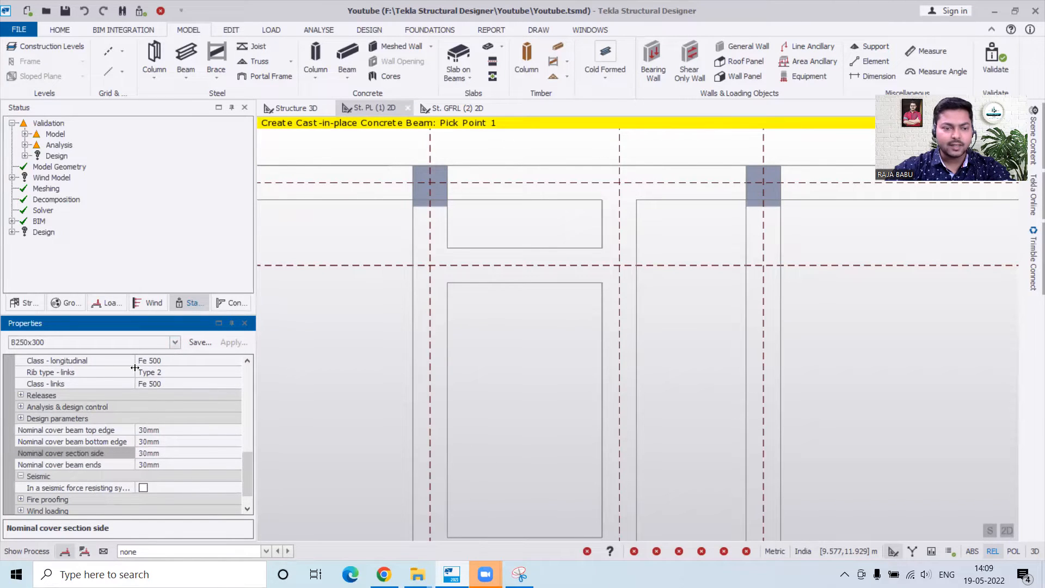
Set the nominal cover of the beam's top edge, bottom edge, section side and ends to 25 mm.
left_click(149, 431)
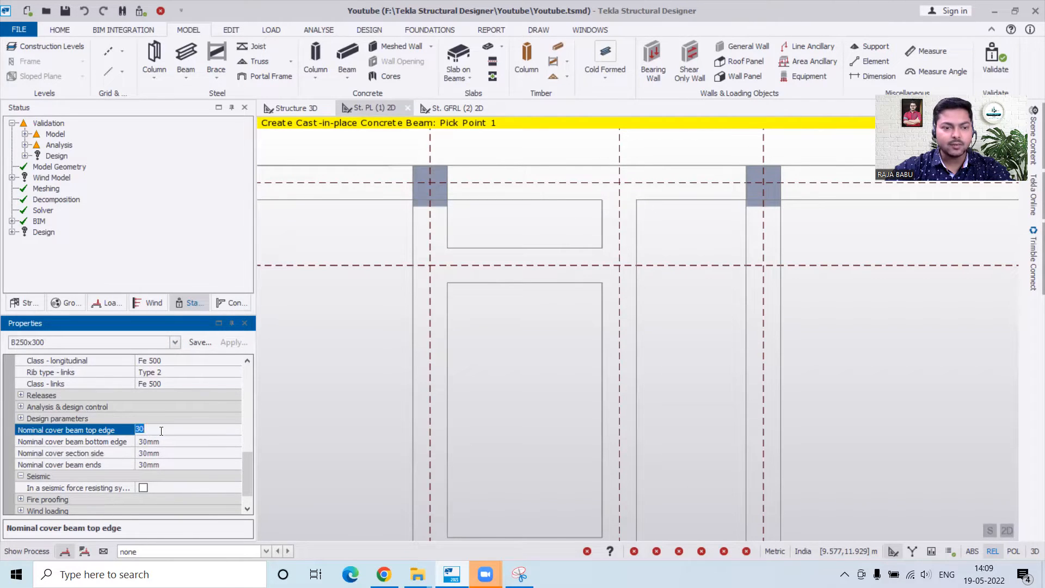
key("Up")
left_click(149, 430)
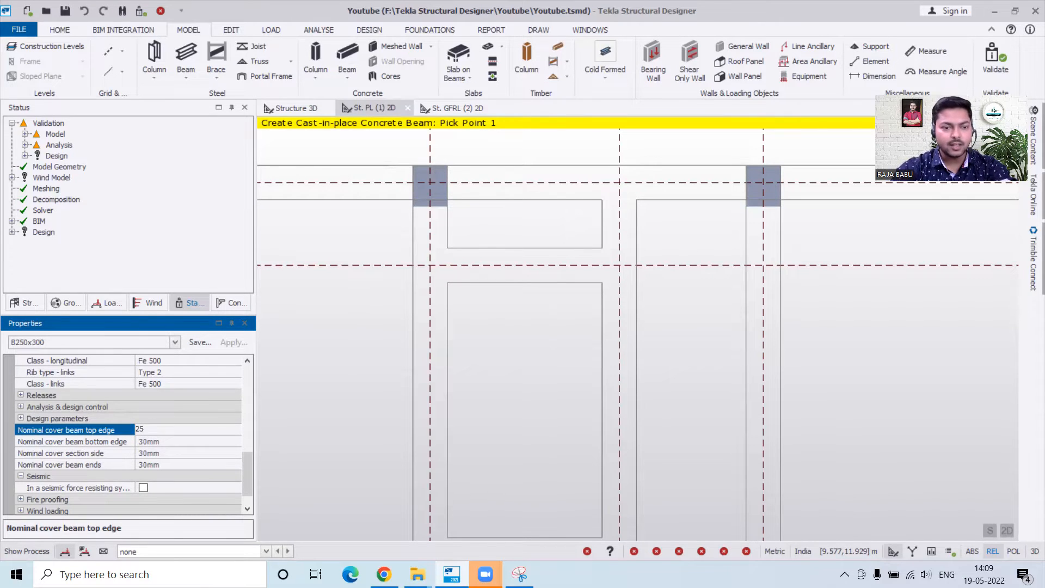
left_click(149, 440)
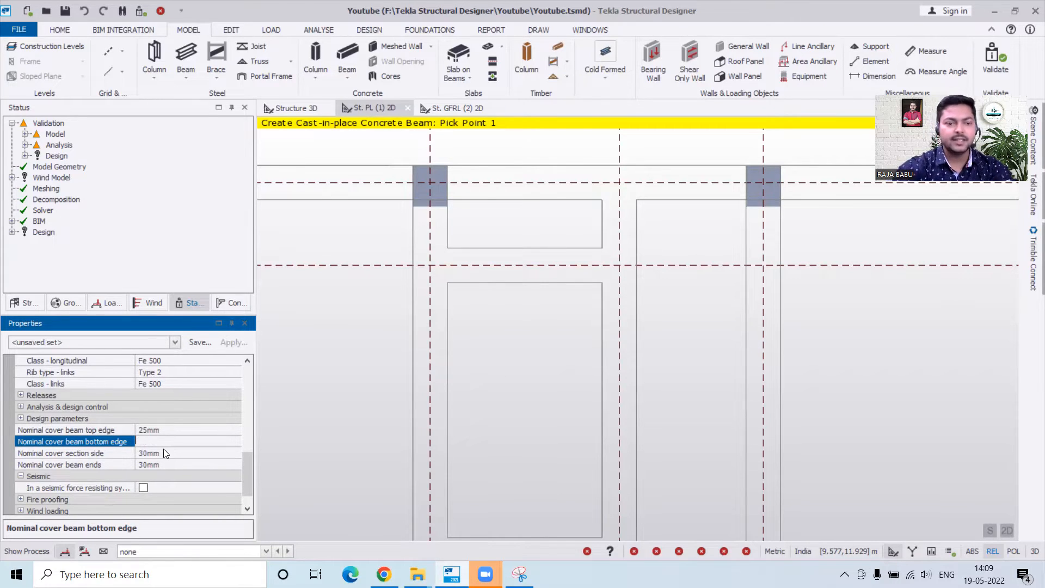
type("25")
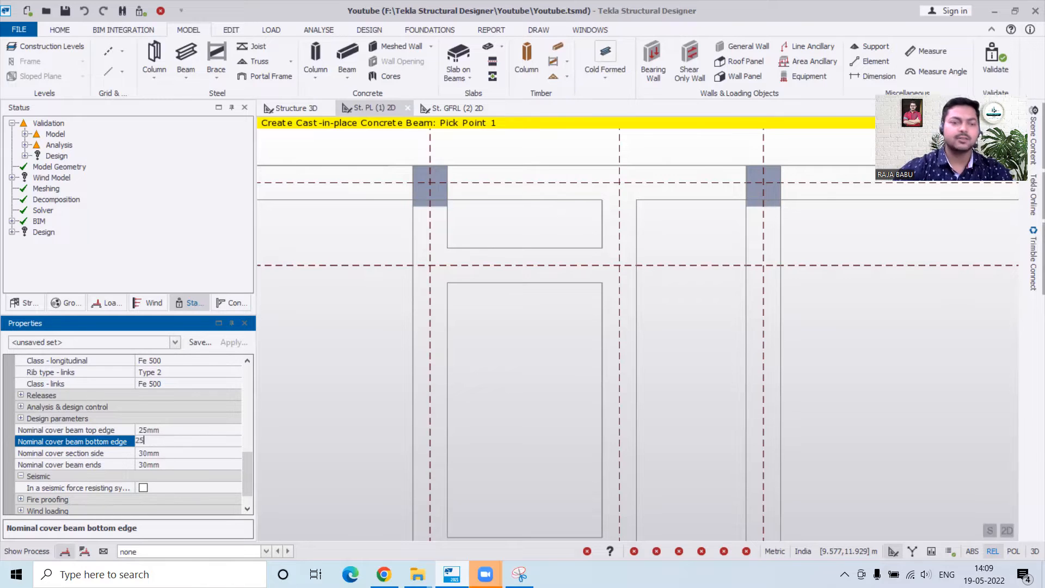
left_click(155, 454)
type("25")
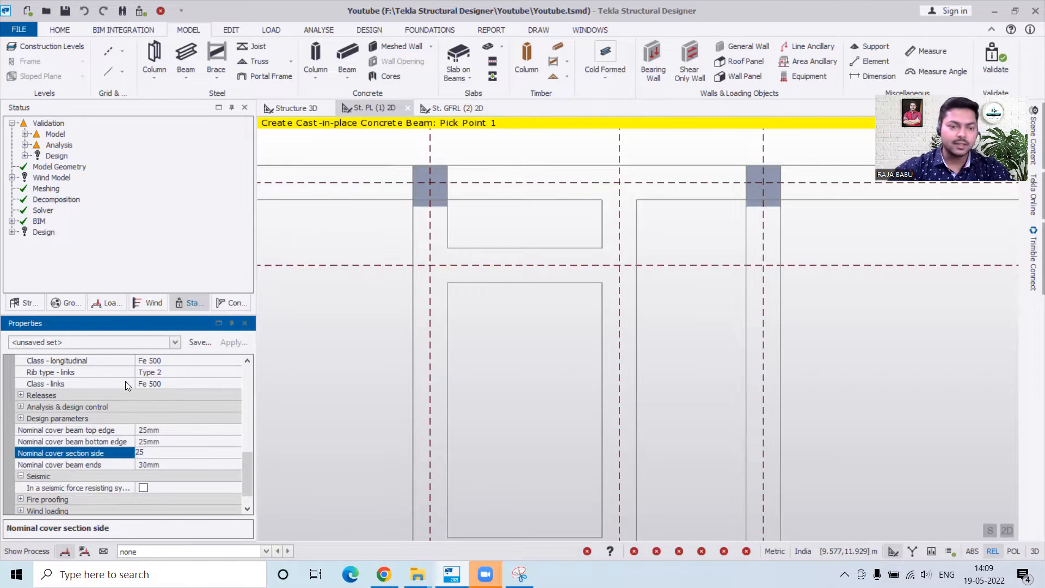
left_click(141, 464)
type("25")
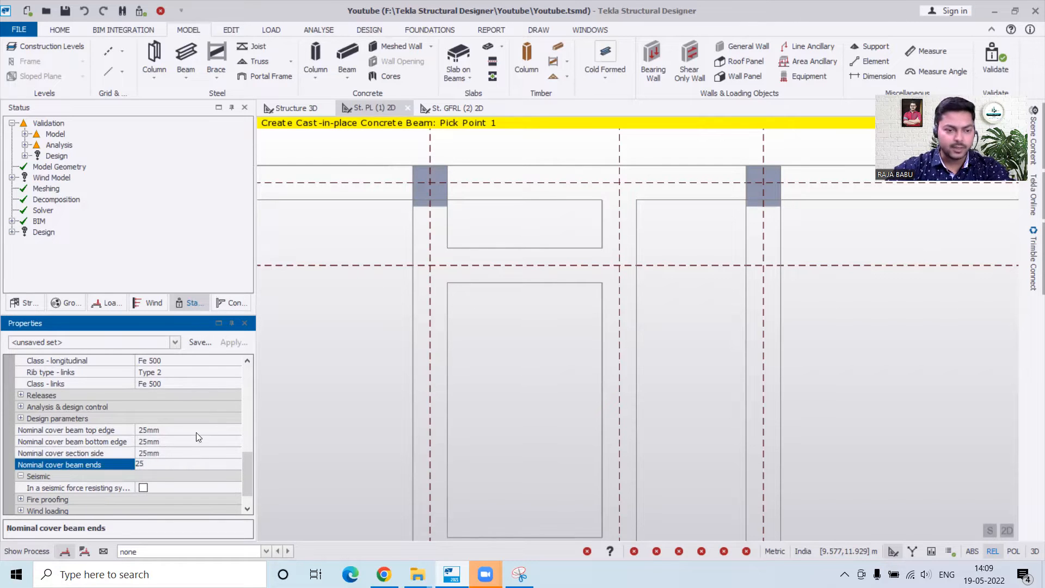
Save the current beam properties as a new property set named B250X300.
left_click_drag(248, 475, 256, 359)
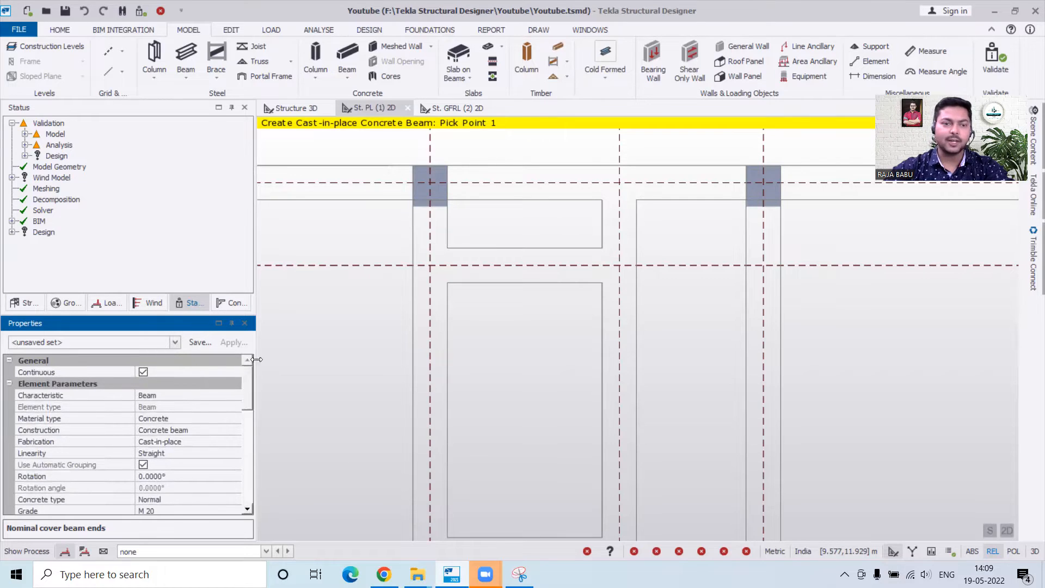
left_click(198, 341)
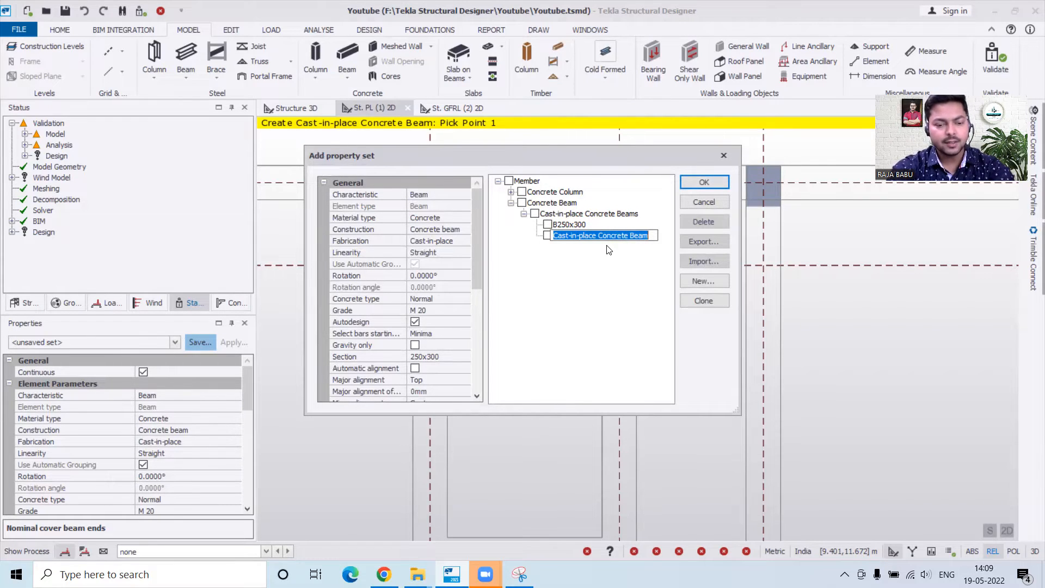
type("B")
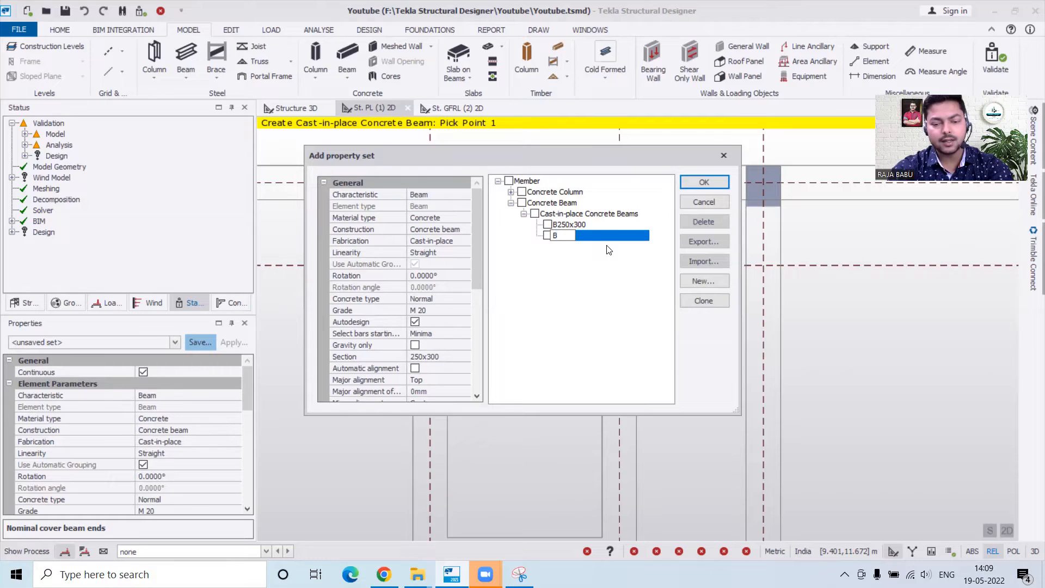
type("250")
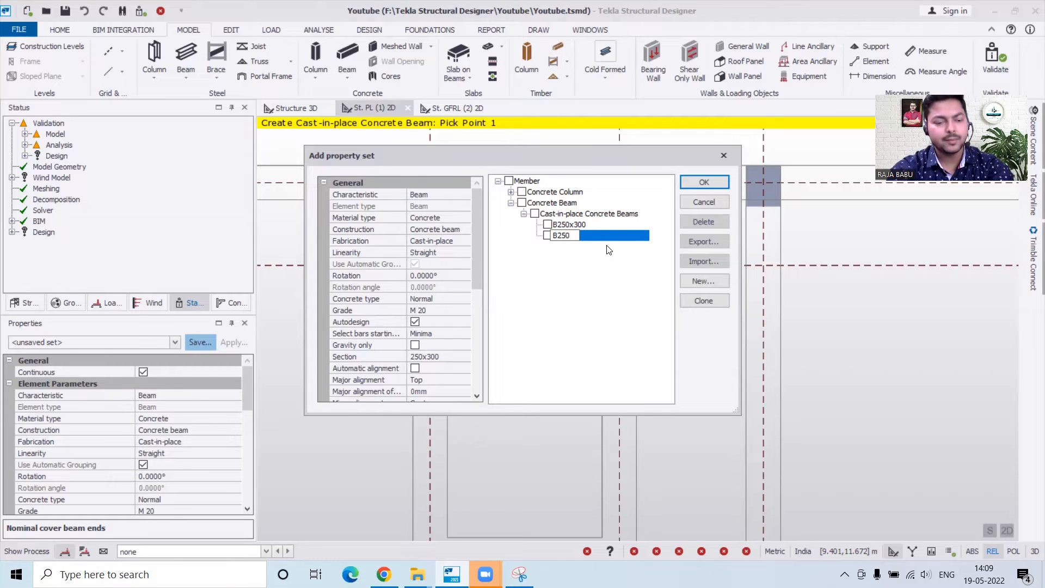
type("X")
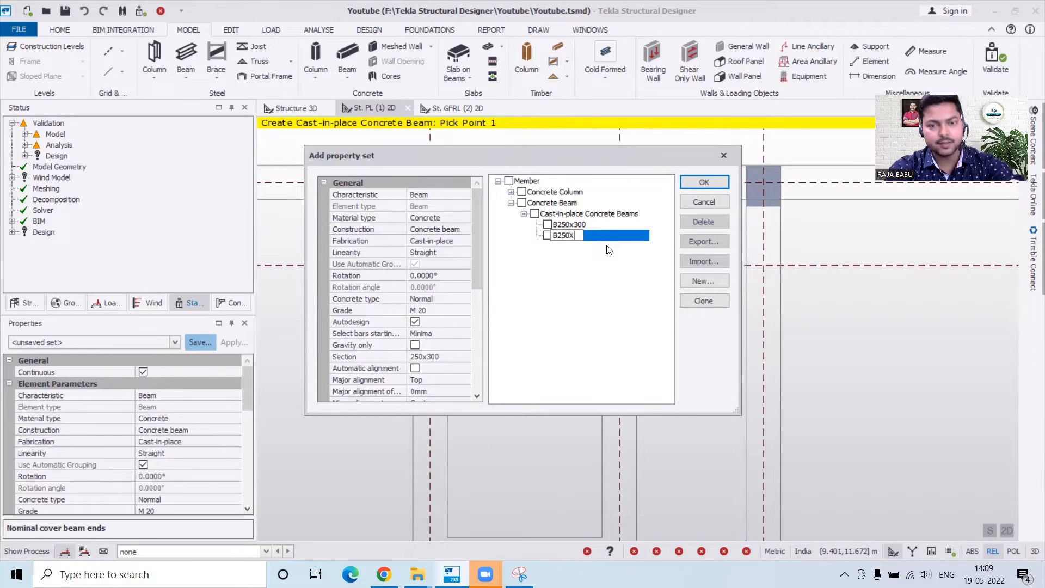
type("300")
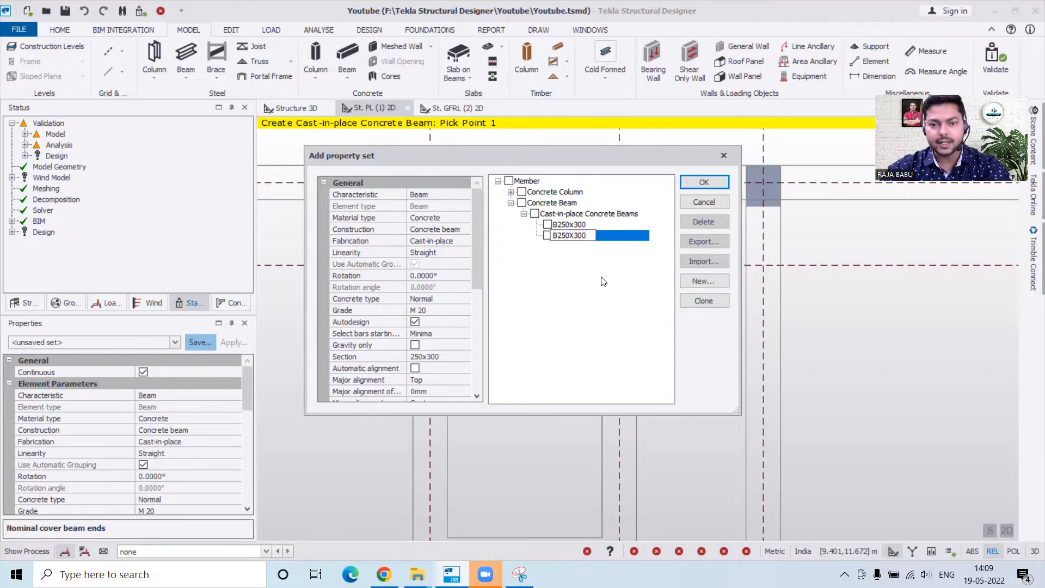
key("Return")
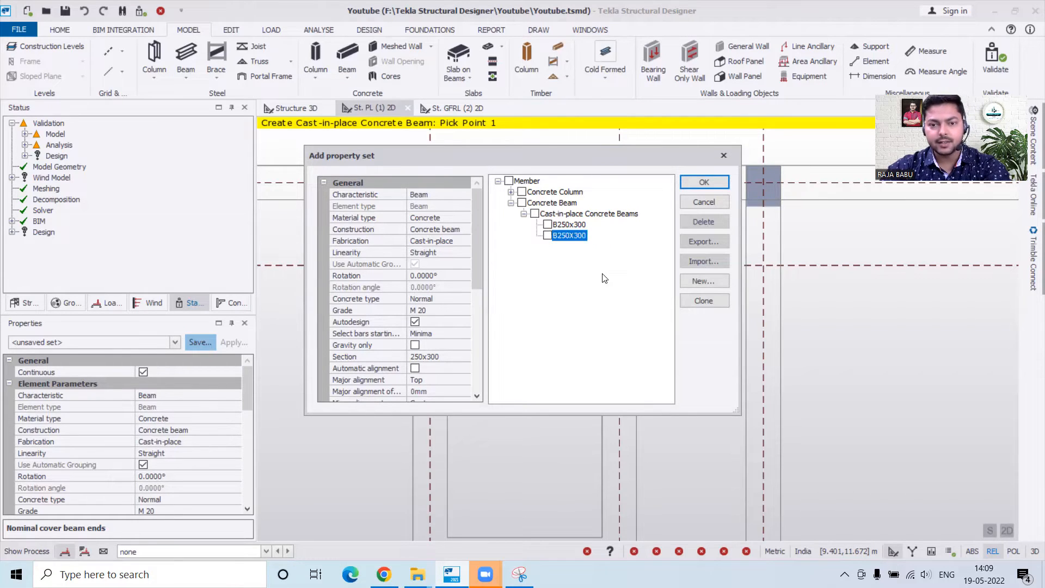
Delete the old B250x300 property set from the cast-in-place concrete beams and confirm the property set changes.
left_click(547, 225)
left_click(705, 220)
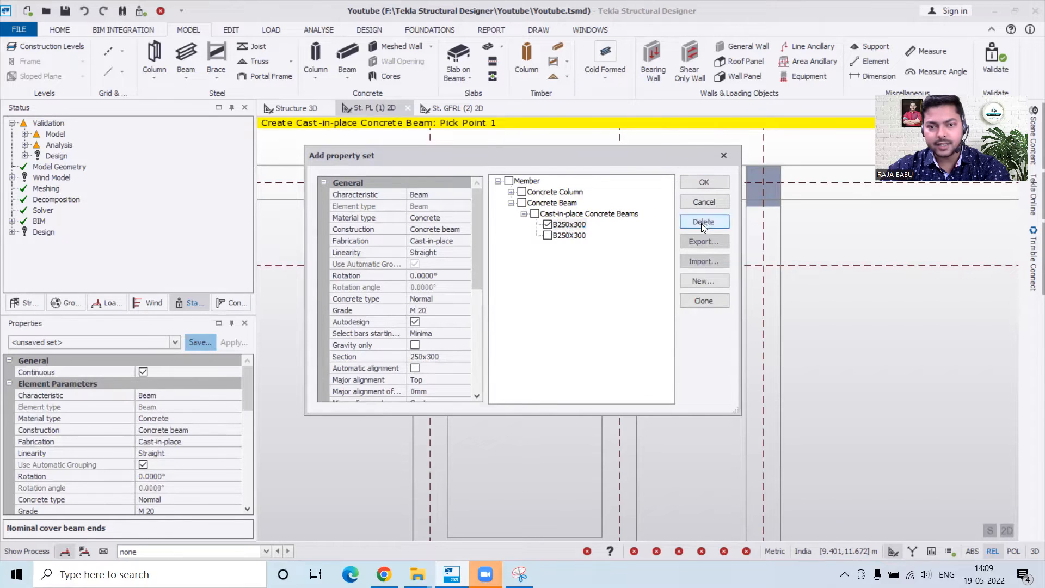
left_click(703, 184)
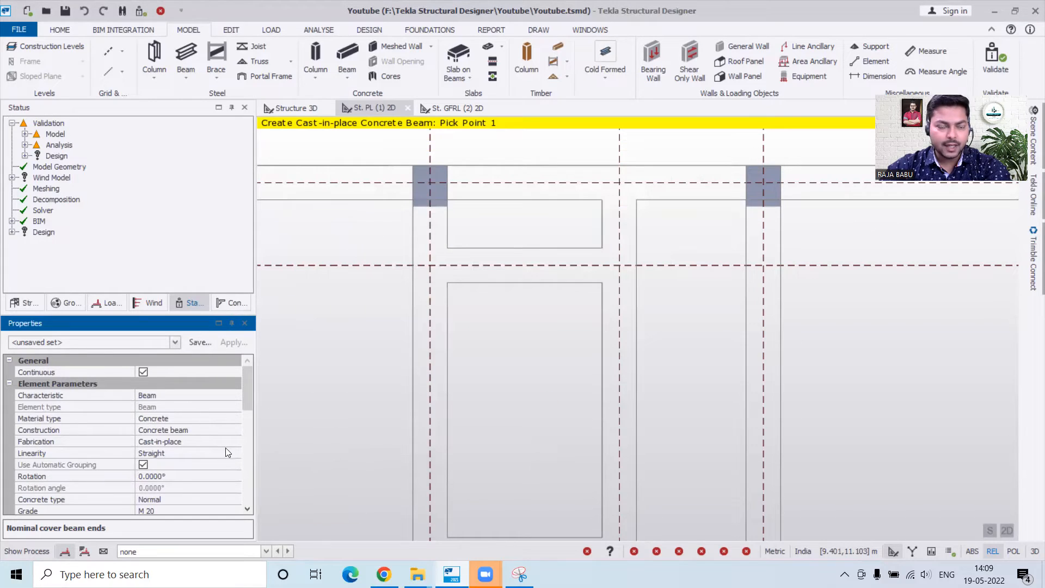
Load the B250X300 property set for the concrete beam and review its reinforcement and nominal cover values.
left_click(174, 343)
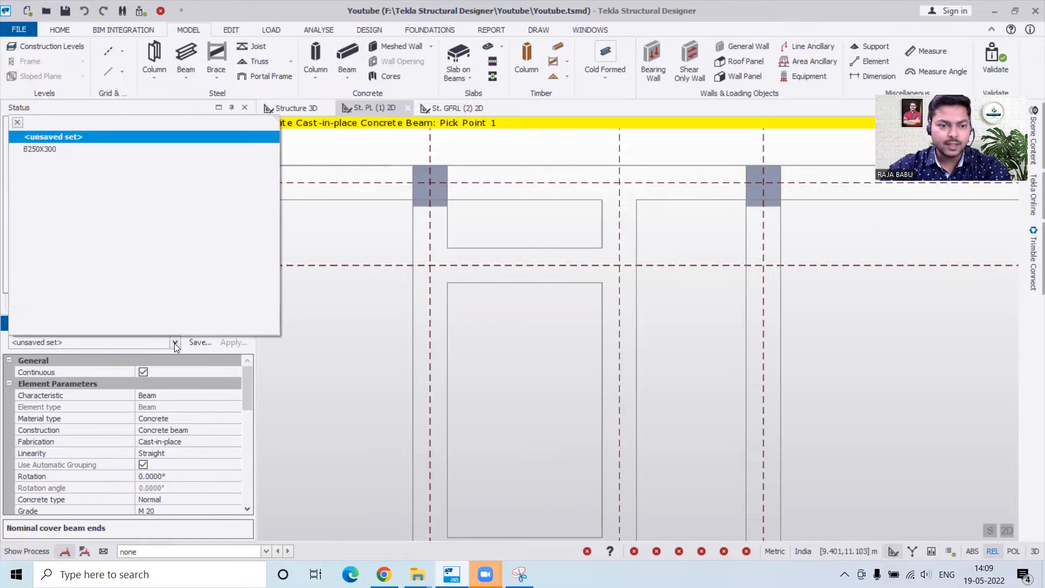
left_click(33, 148)
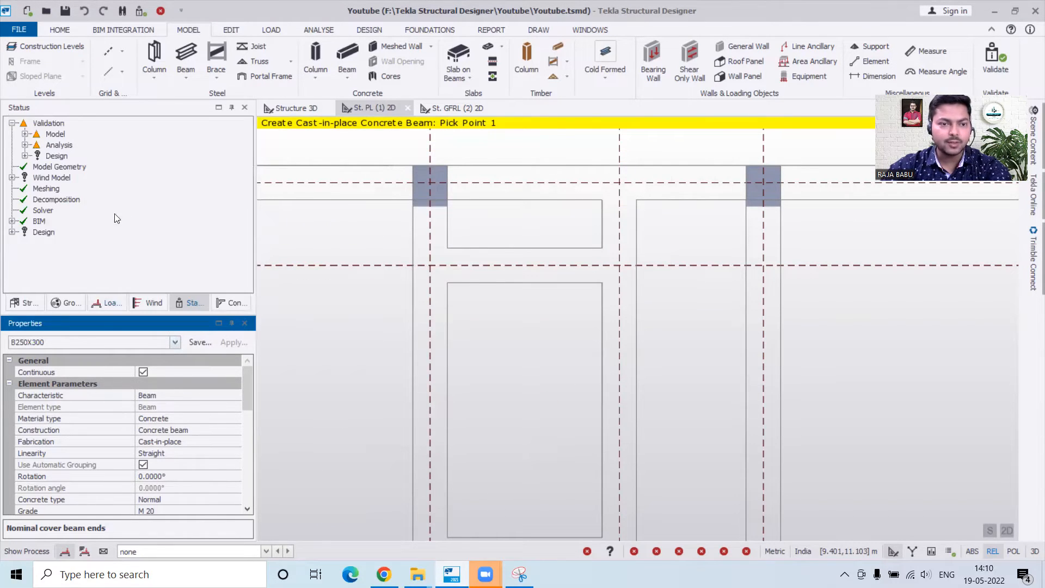
left_click(143, 14)
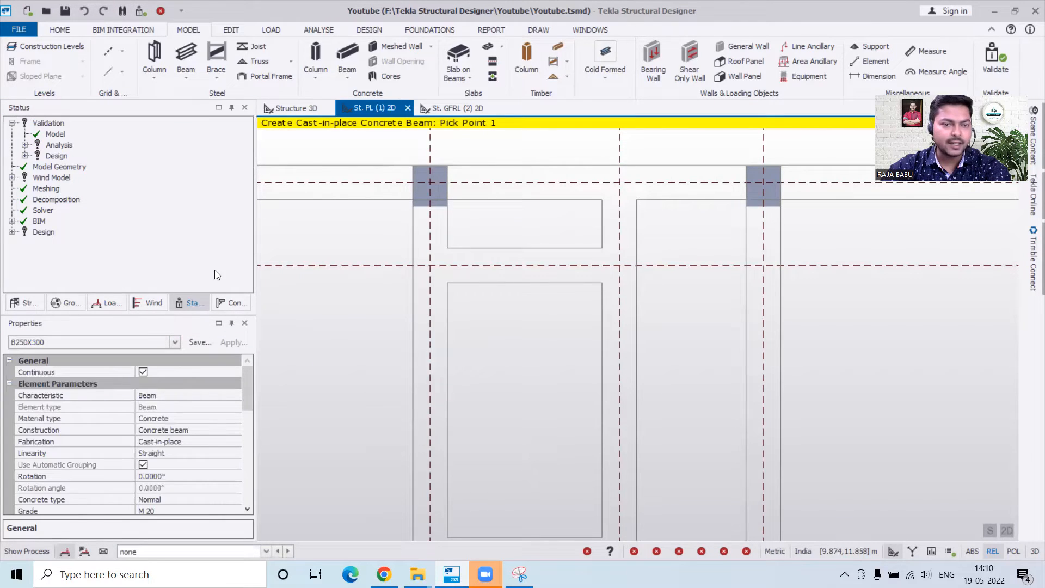
left_click(174, 342)
left_click(36, 149)
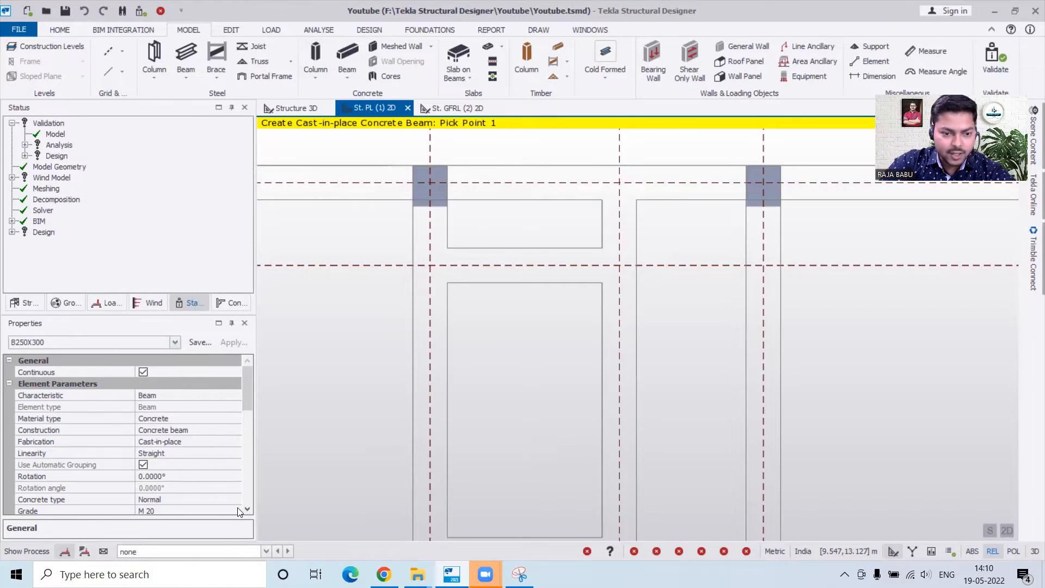
scroll(238, 511, "down", 3)
scroll(238, 511, "down", 4)
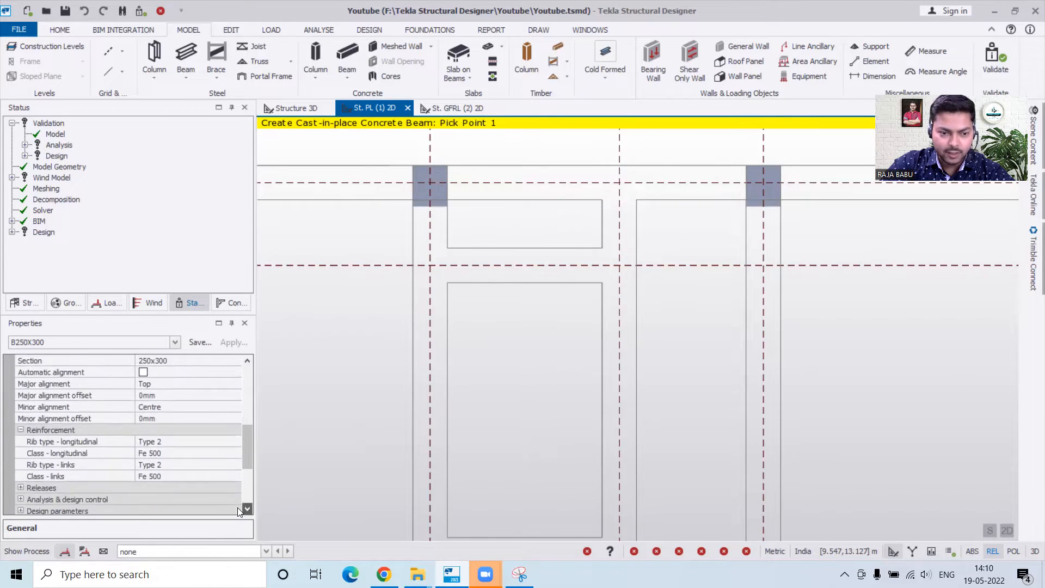
scroll(238, 510, "down", 5)
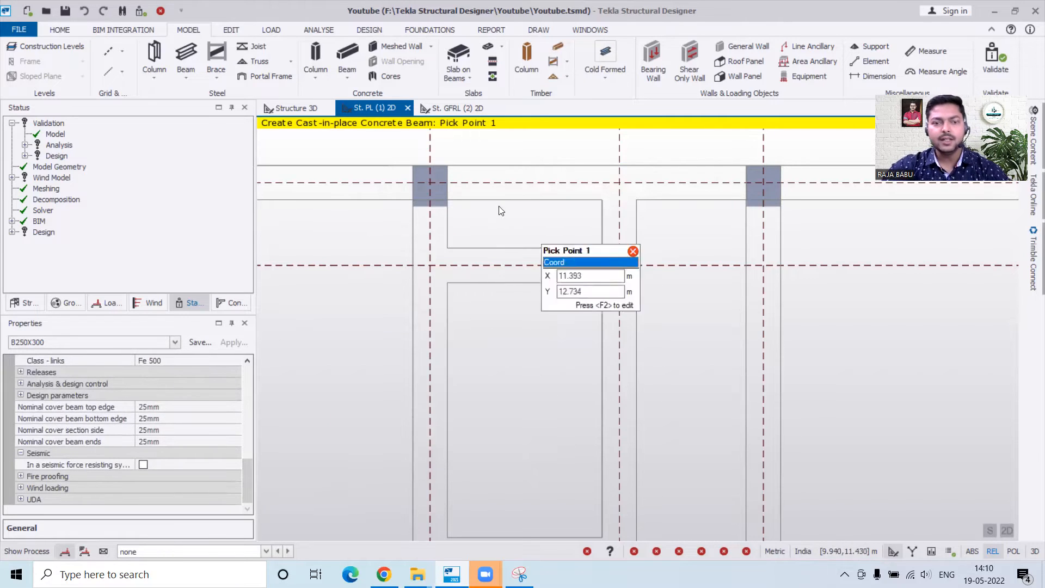
Place a beam about 1.4 m long on the first horizontal grid line below the upper column row, between the adjacent vertical grid lines.
left_click(430, 266)
left_click(626, 261)
right_click(626, 260)
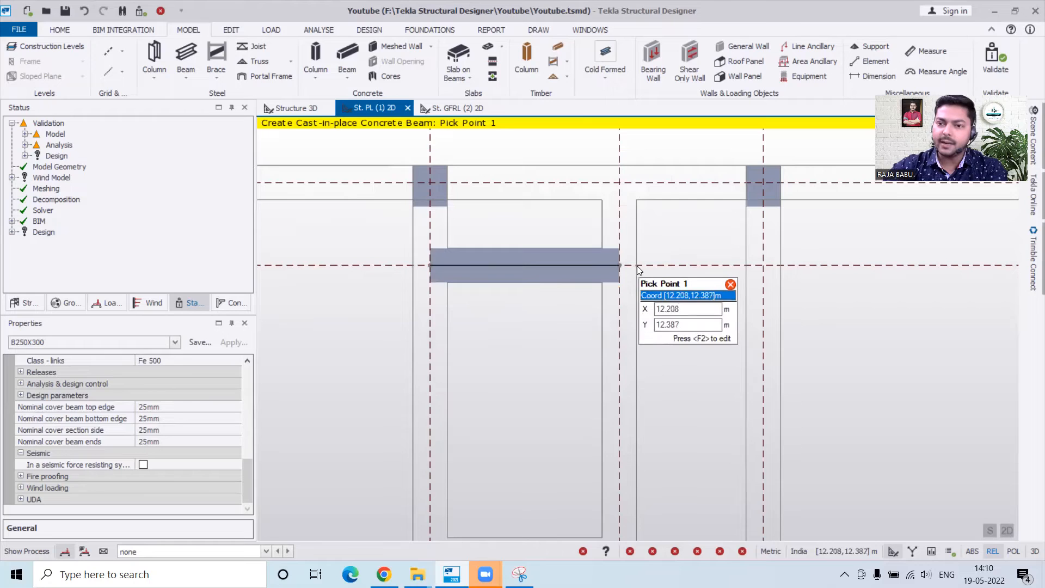
Place a parallel beam below the first one, from the grid intersection at X 10.677 m to X 12.074 m, Y 10.262 m.
scroll(524, 346, "down", 3)
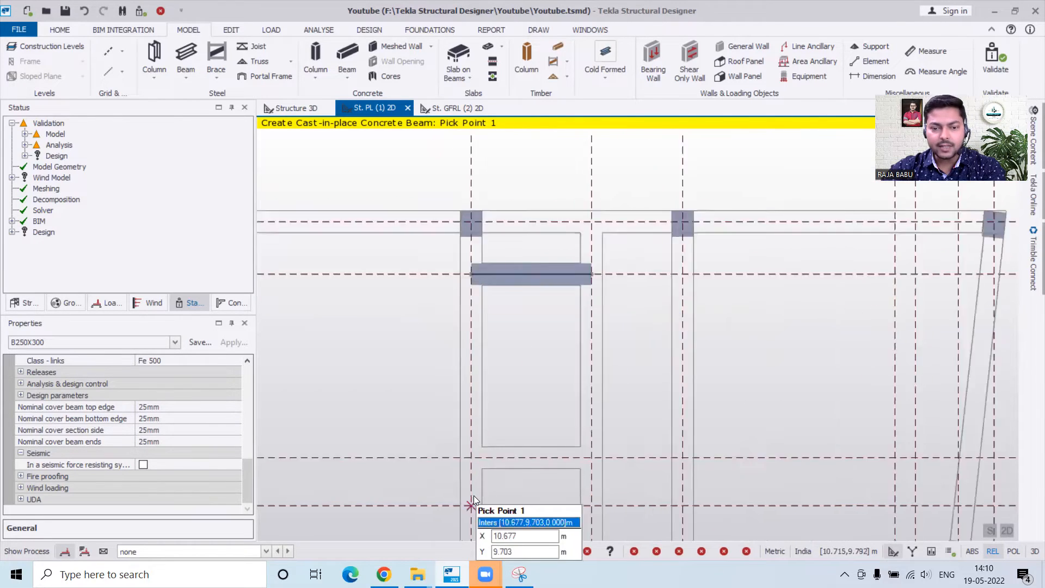
scroll(485, 440, "up", 4)
left_click(472, 429)
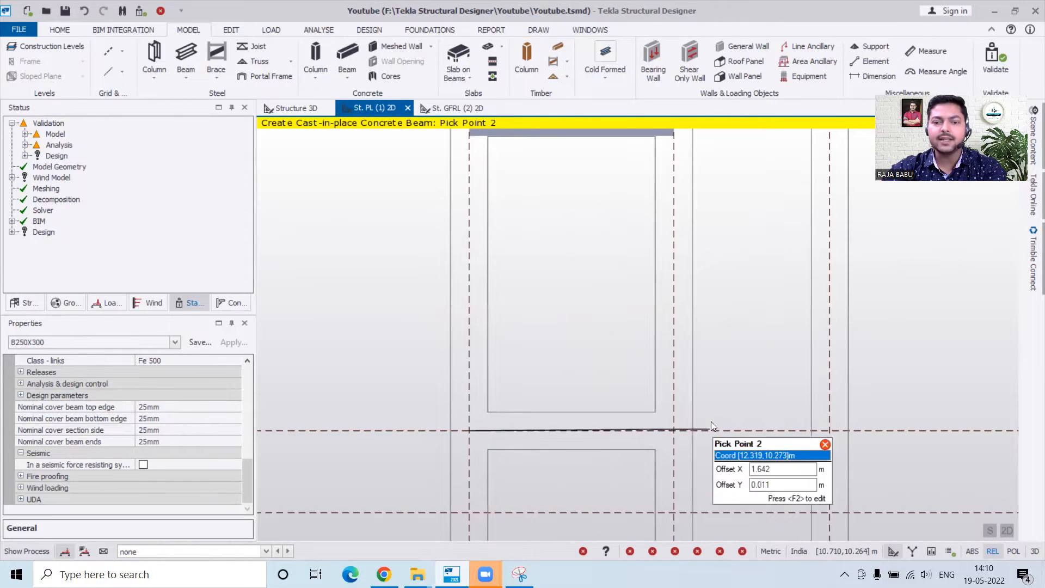
left_click(674, 436)
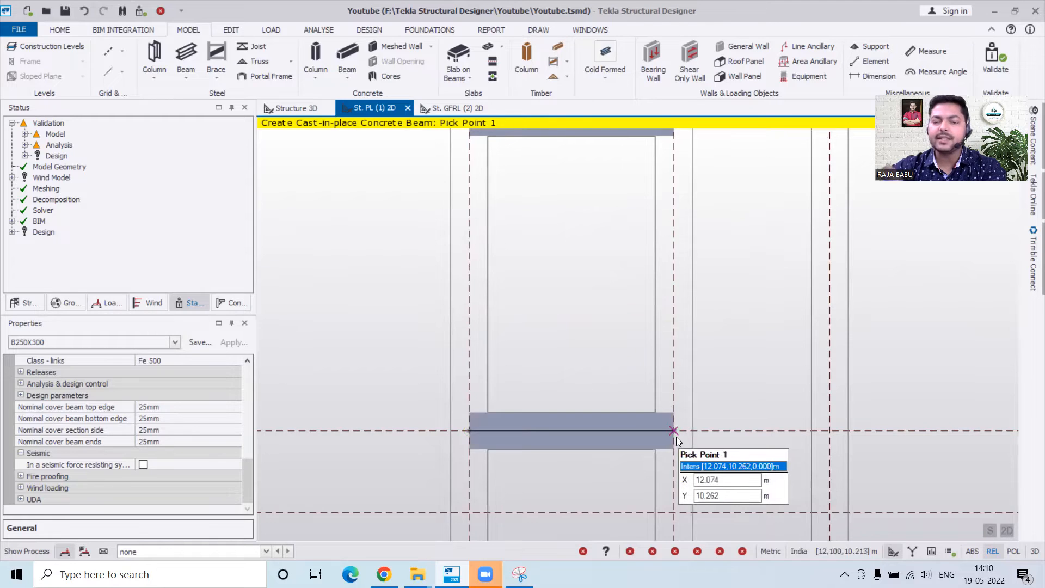
scroll(422, 322, "down", 2)
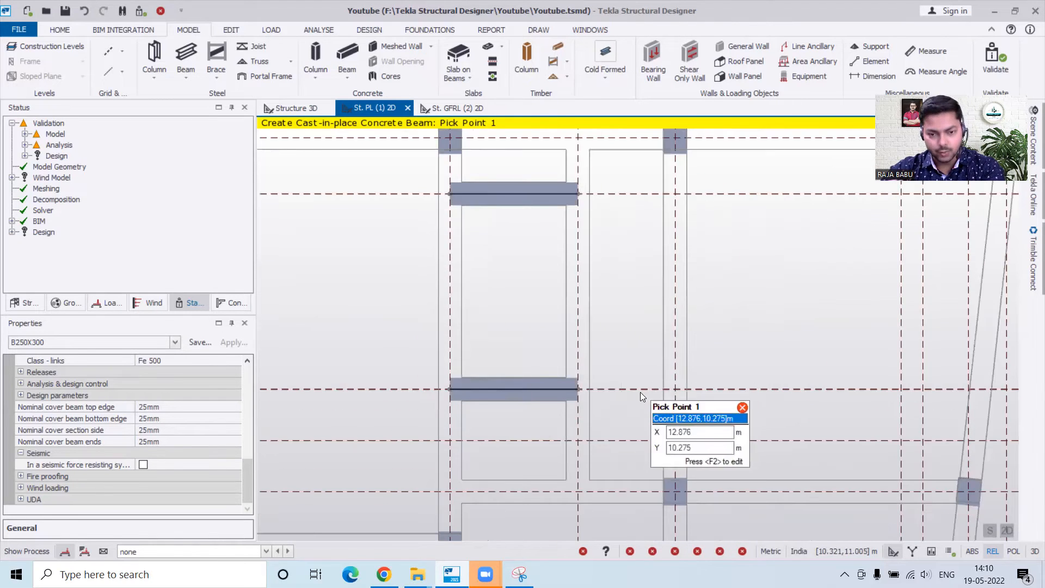
Place a beam about 3.86 m long along grid line 13, from grid line 2 up to grid line 1.
scroll(603, 352, "down", 1)
left_click(583, 462)
left_click(583, 184)
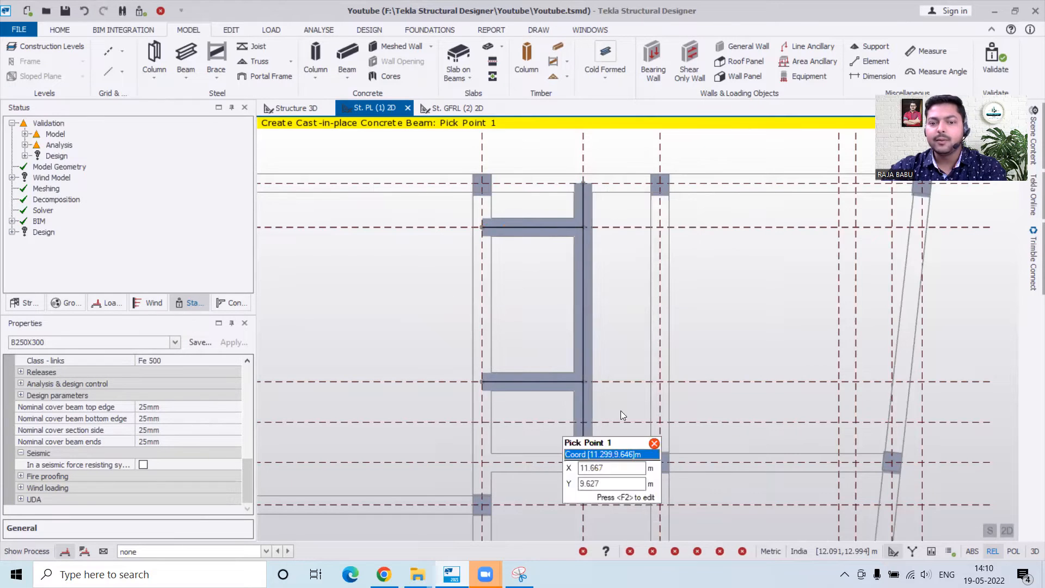
Place a beam along grid line 2 from the column at grid 14 to grid 12, closing the end of the grid 13 beam.
scroll(660, 297, "down", 1)
scroll(660, 327, "down", 1)
scroll(665, 433, "up", 2)
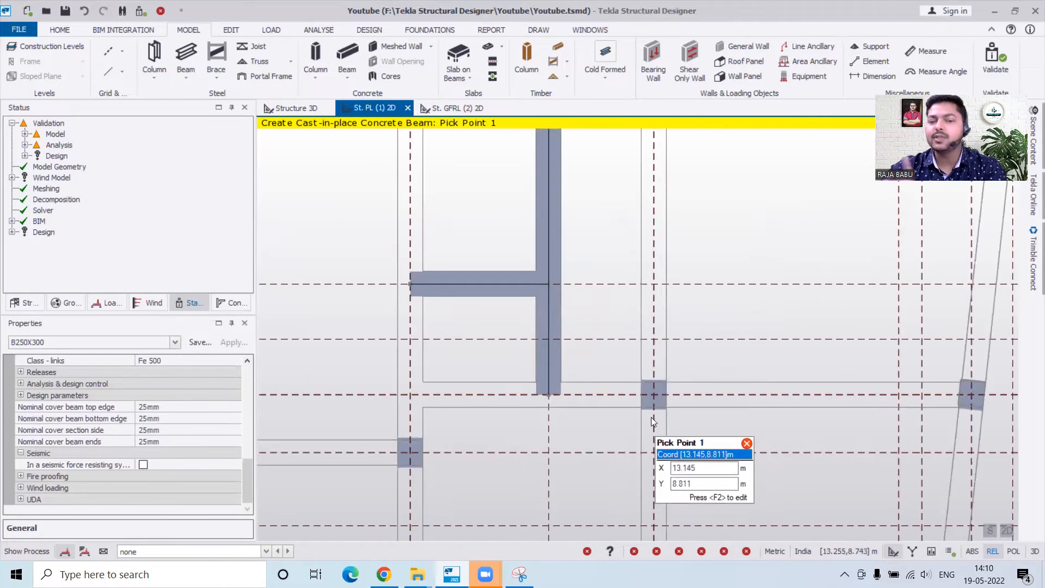
left_click(653, 394)
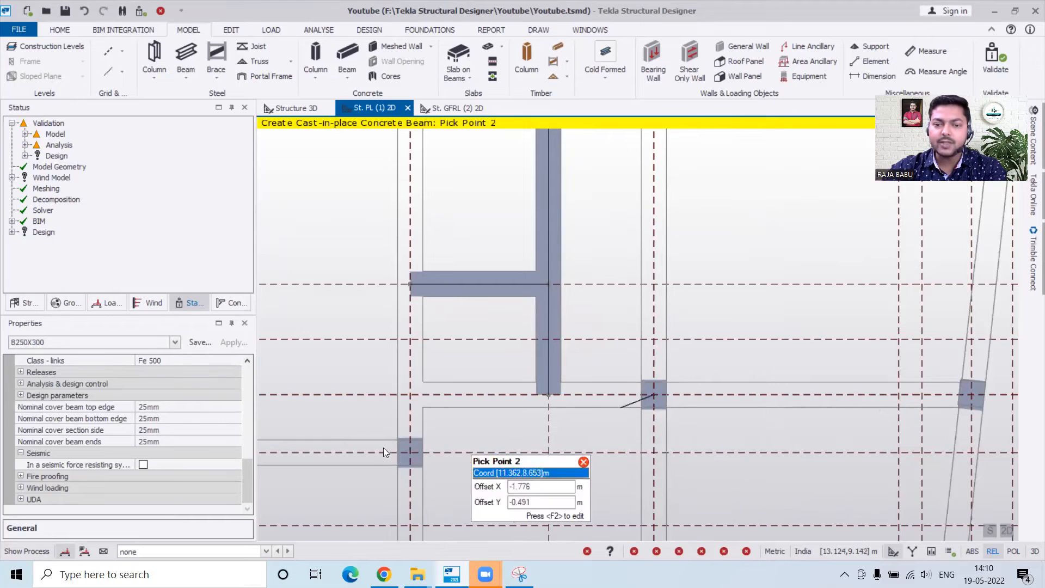
left_click(412, 389)
scroll(615, 272, "down", 1)
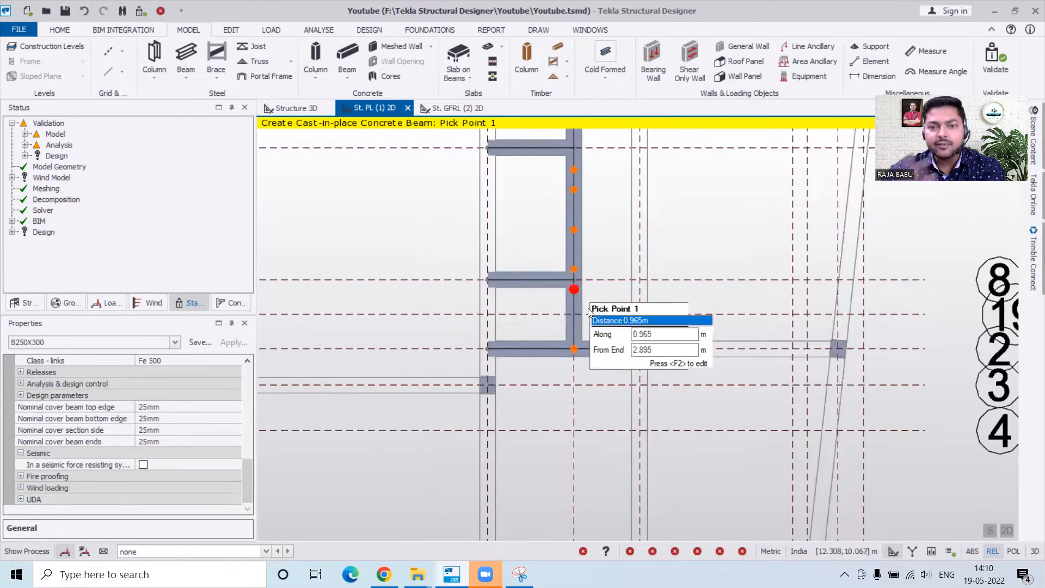
Place a beam along grid line 4 from the column at grid 11 to grid 10.
scroll(587, 323, "down", 1)
middle_click_drag(588, 325, 582, 343)
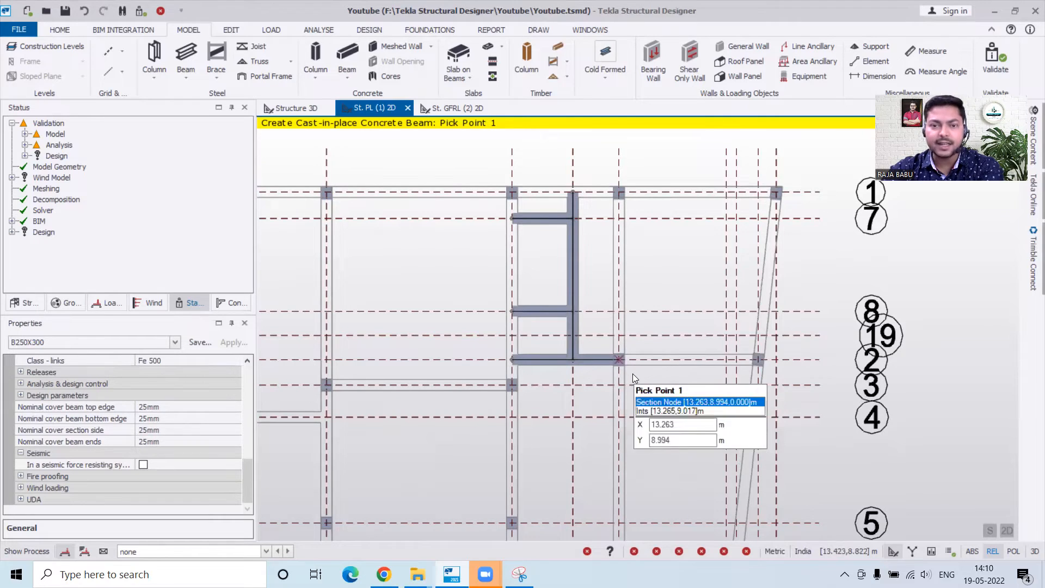
middle_click_drag(644, 330, 839, 304)
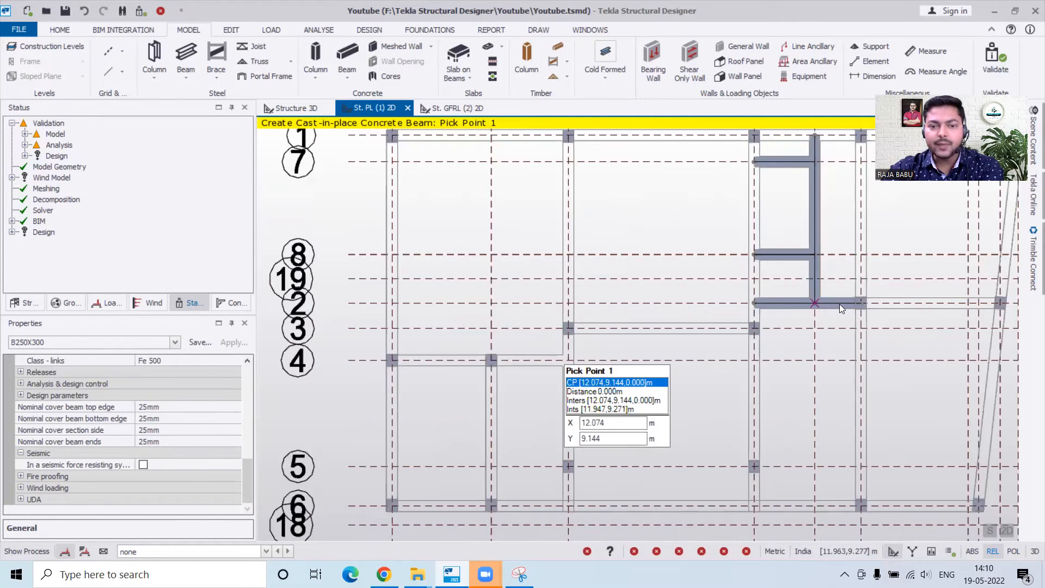
scroll(555, 392, "up", 2)
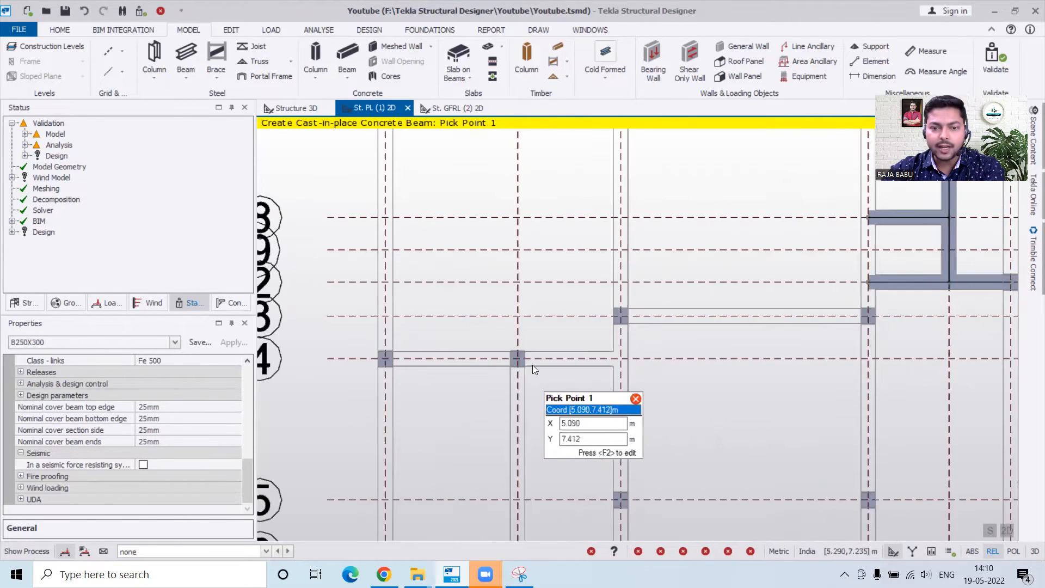
left_click(515, 358)
left_click(621, 359)
key("Escape")
Place two short beams between grid lines 5 and 6, one on grid 10 and one on grid 12.
scroll(514, 388, "down", 3)
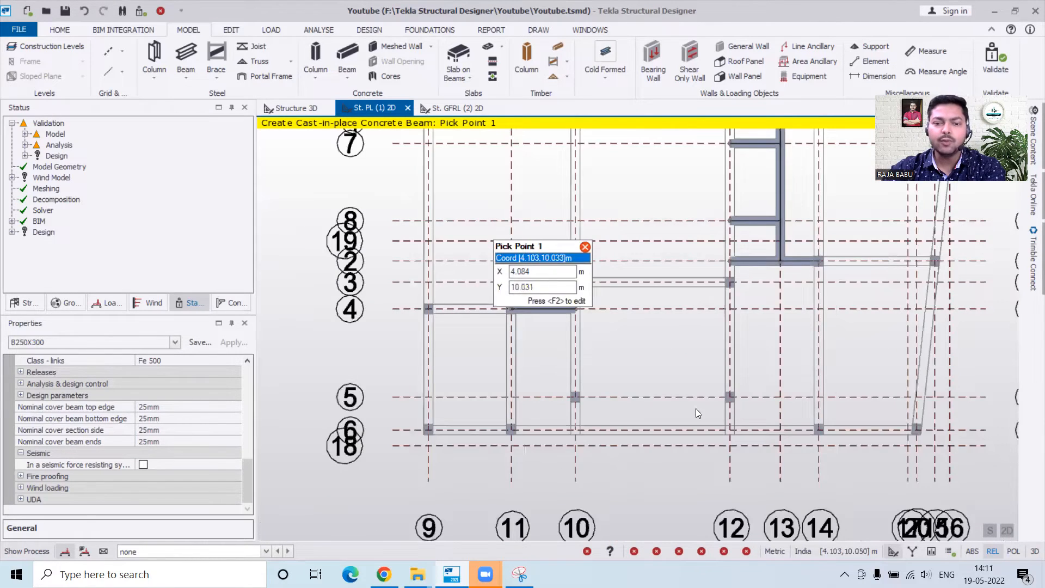
scroll(566, 422, "up", 1)
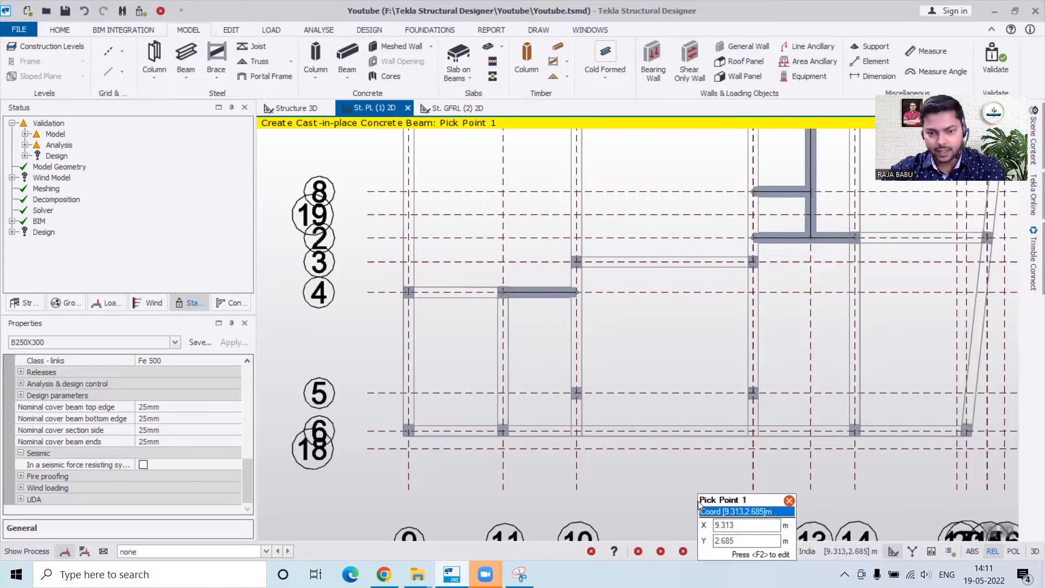
scroll(605, 467, "up", 2)
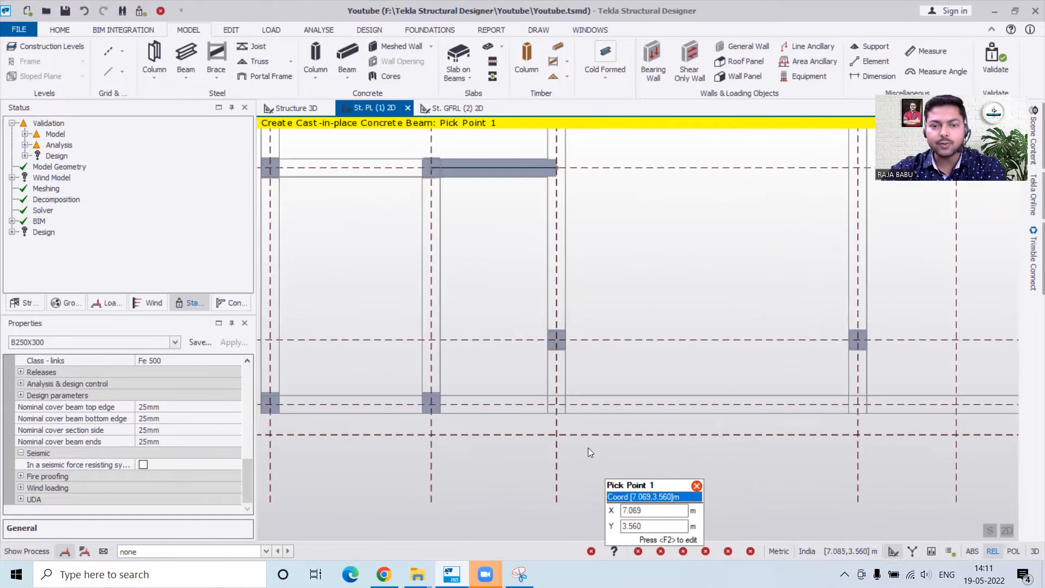
left_click(555, 340)
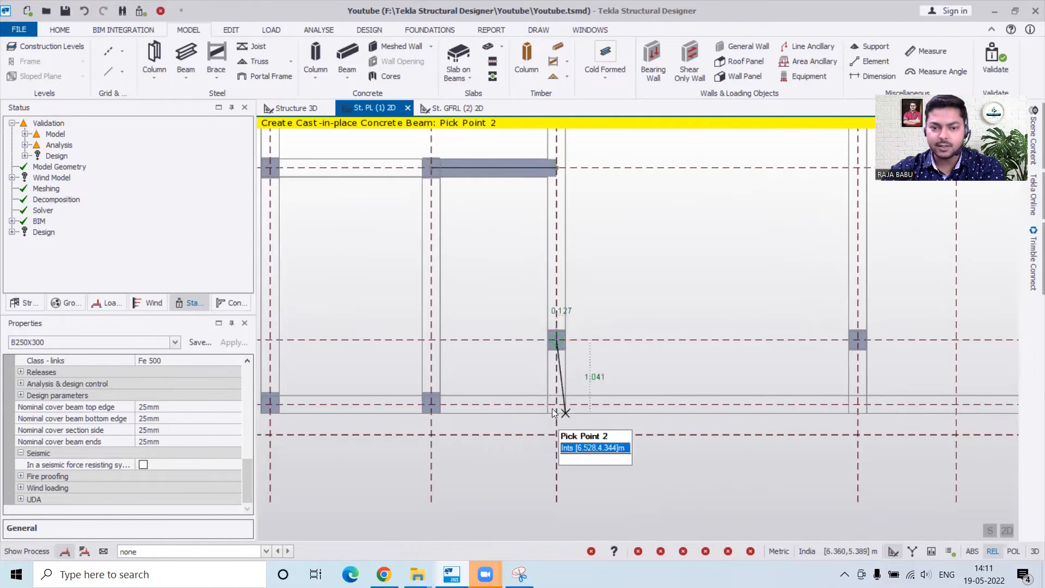
left_click(552, 406)
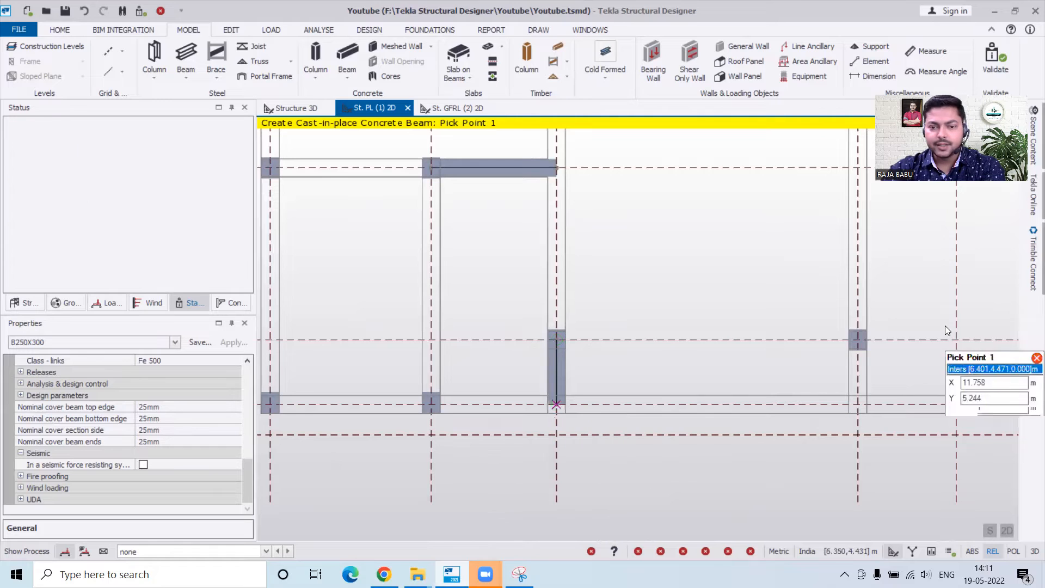
left_click(859, 340)
left_click(856, 407)
scroll(381, 310, "down", 3)
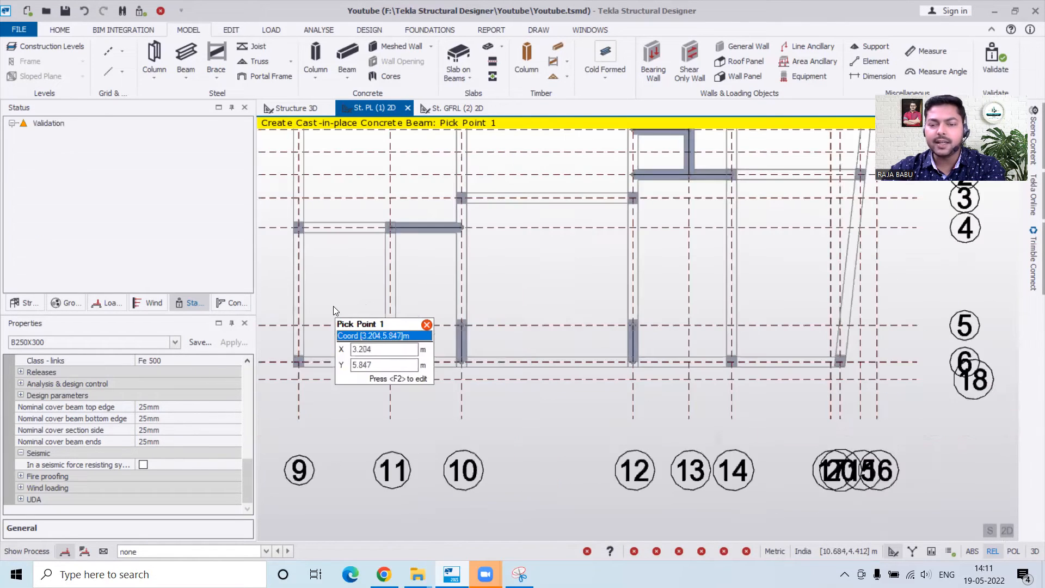
Check the beam layout across the level for missing beams and end the beam placement.
middle_click_drag(738, 352, 565, 354)
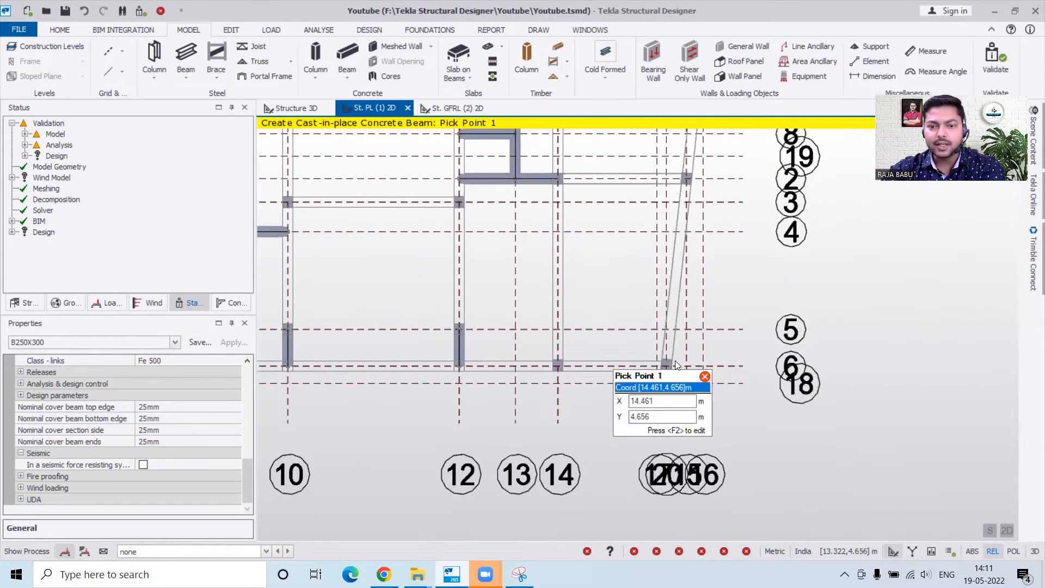
middle_click_drag(631, 351, 824, 379)
middle_click_drag(830, 319, 818, 376)
middle_click_drag(503, 374, 390, 372)
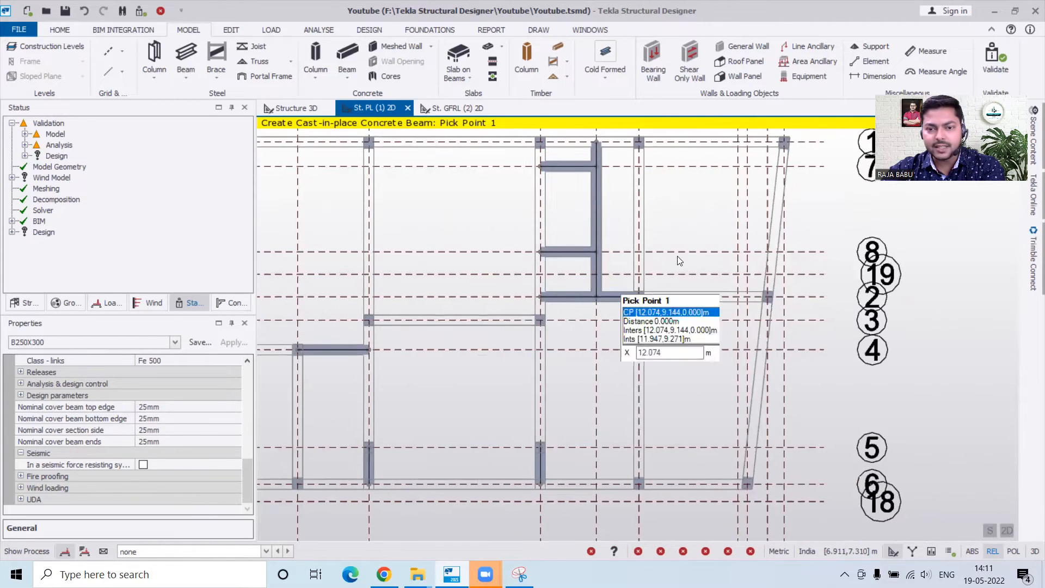
middle_click_drag(653, 387, 700, 405)
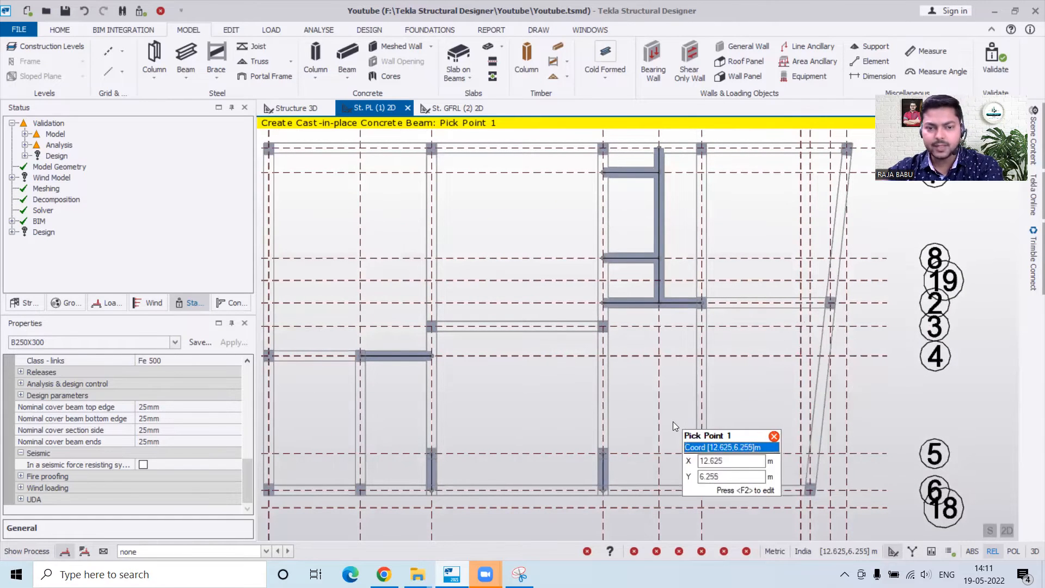
key("Escape")
key("Escape")
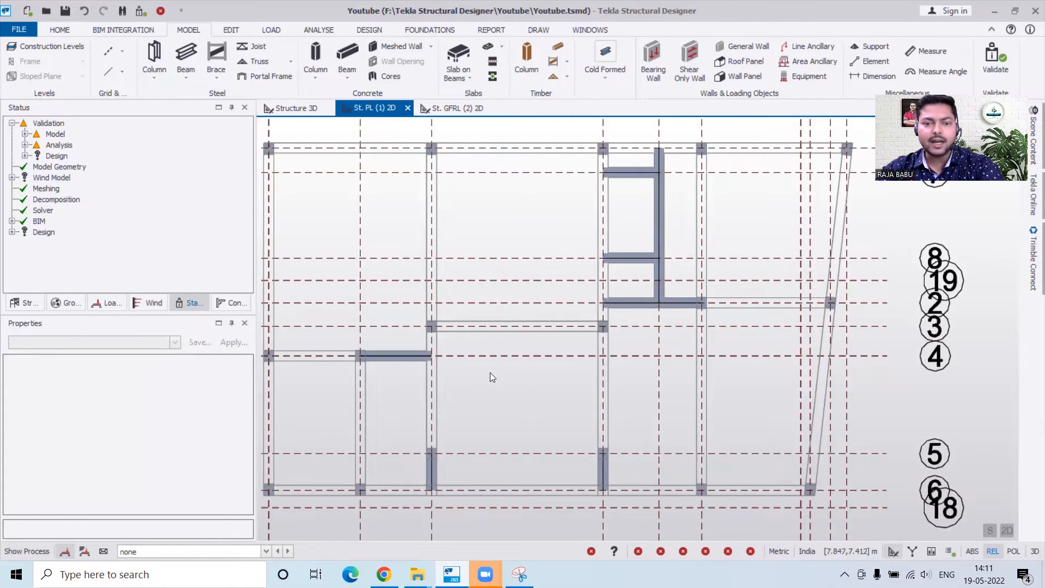
Set both end fixities of the beam on grid line 7 between grids 12 and 13 to Pin.
double_click(632, 174)
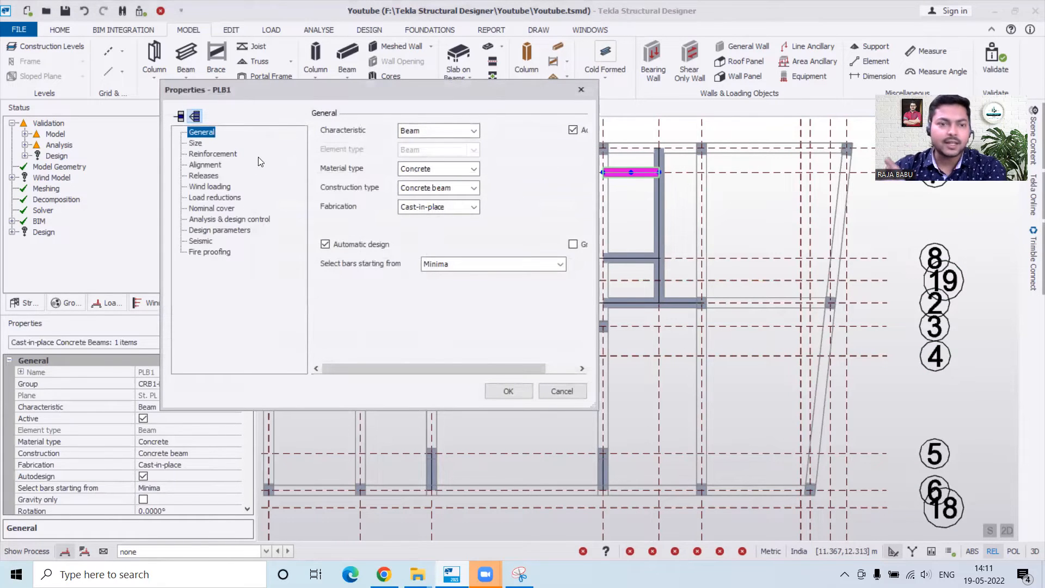
left_click(196, 175)
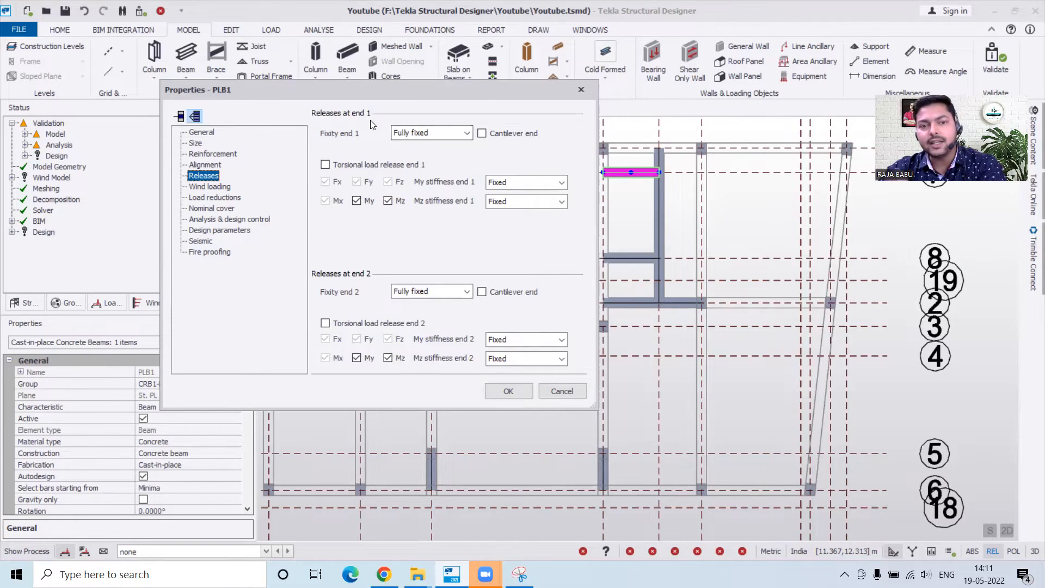
left_click(405, 147)
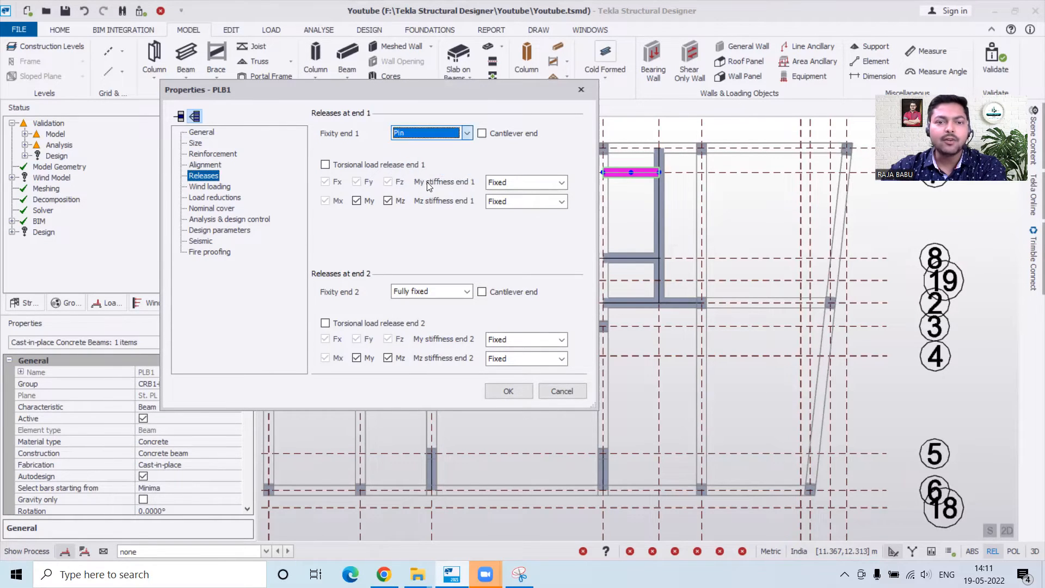
left_click(420, 293)
left_click(415, 305)
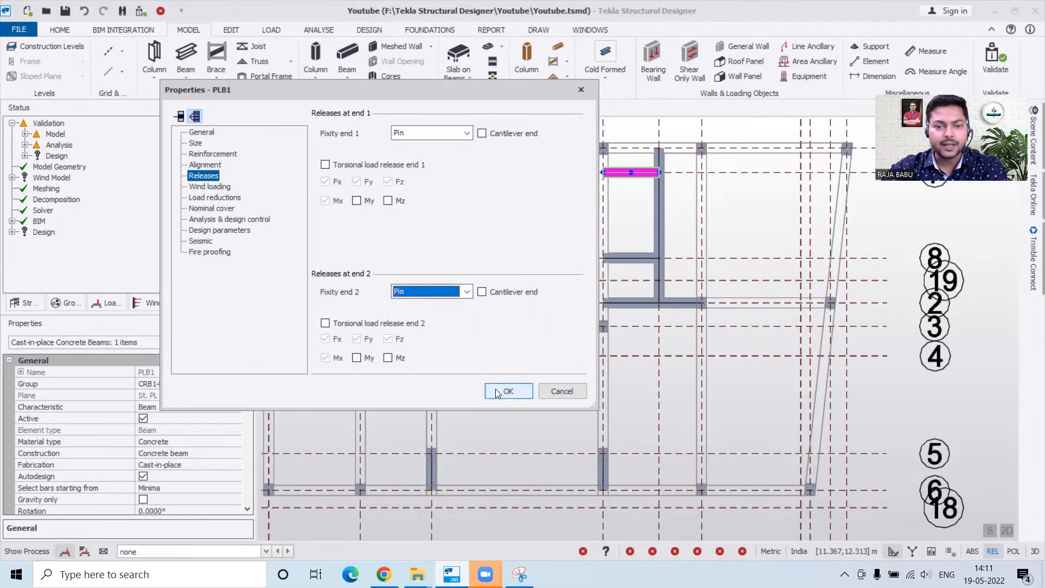
left_click(508, 391)
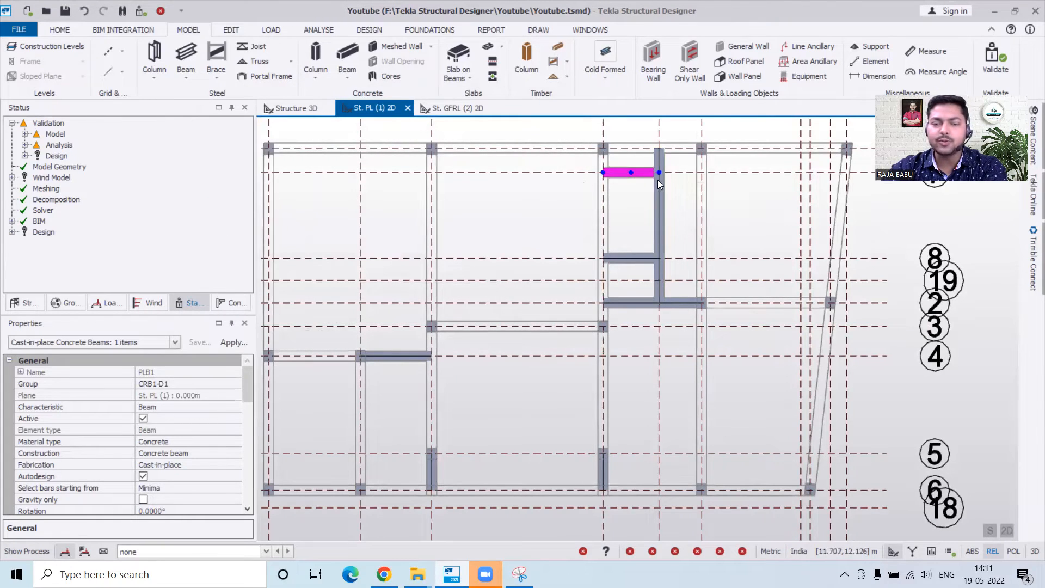
Set both end fixities of the beam on grid line 8 between grids 12 and 13 to Pin.
mouse_move(631, 256)
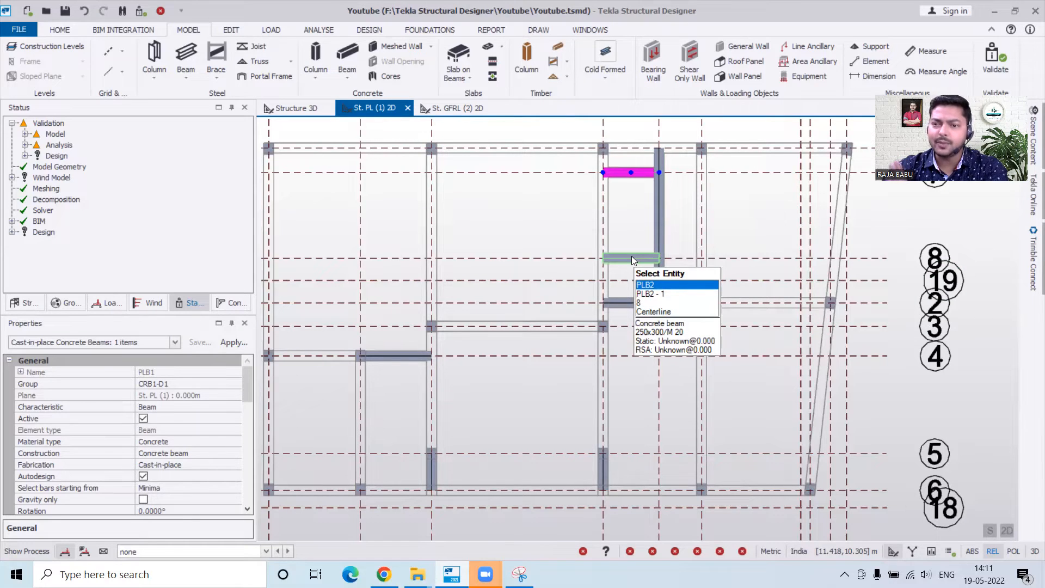
double_click(633, 255)
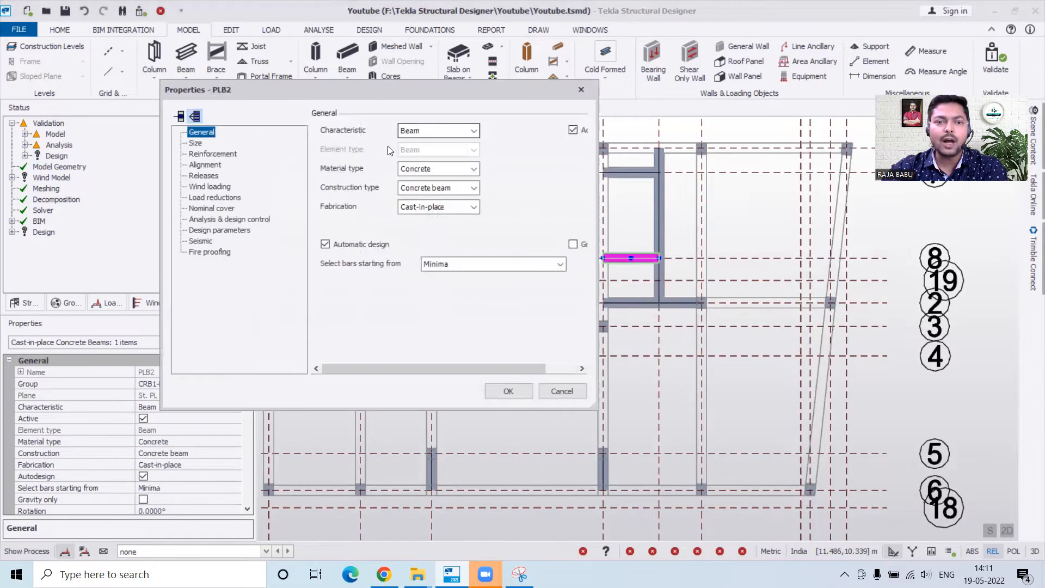
left_click(209, 175)
left_click(460, 133)
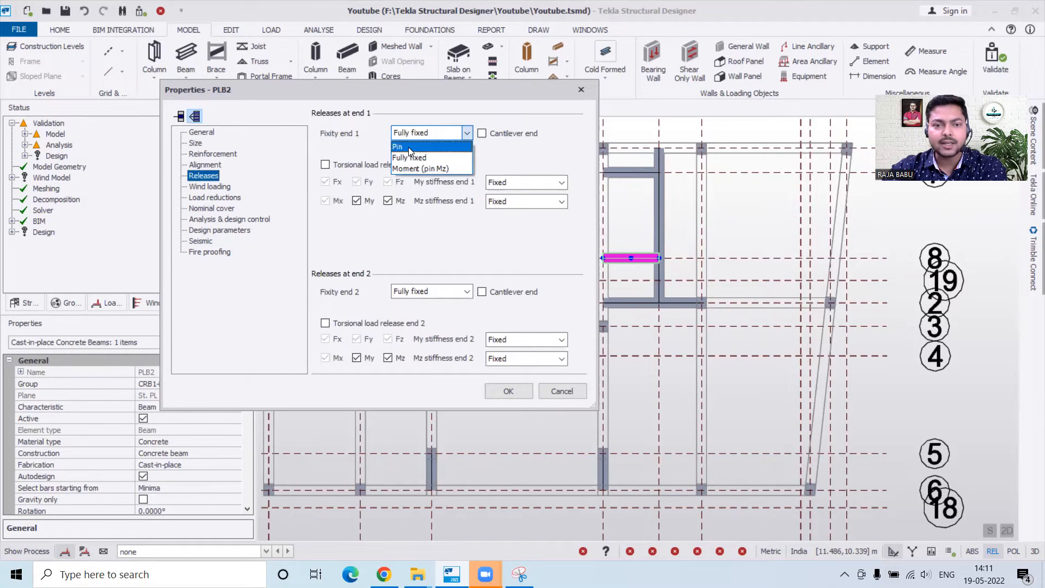
left_click(409, 147)
left_click(425, 292)
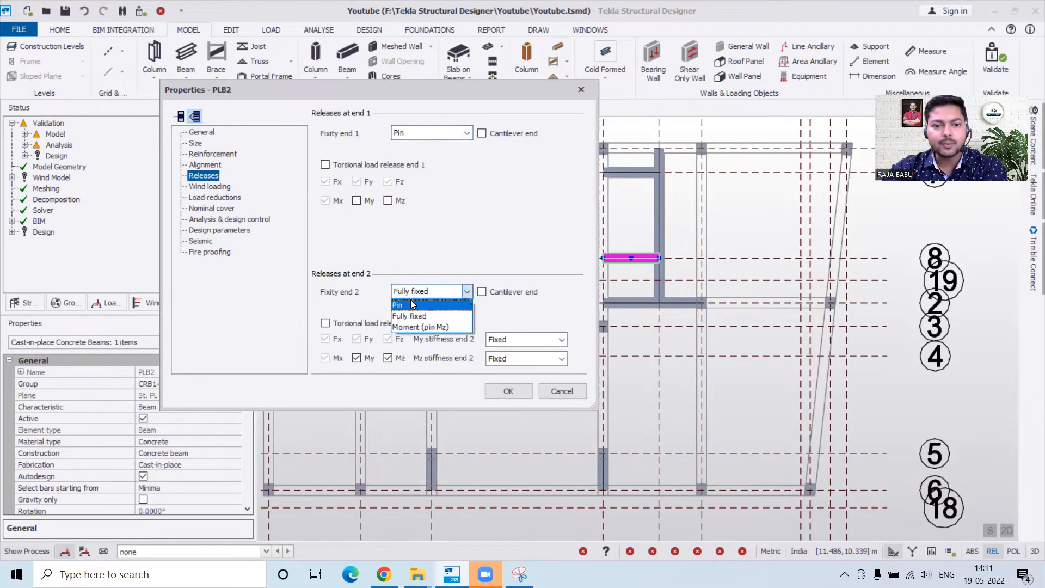
left_click(412, 305)
left_click(507, 391)
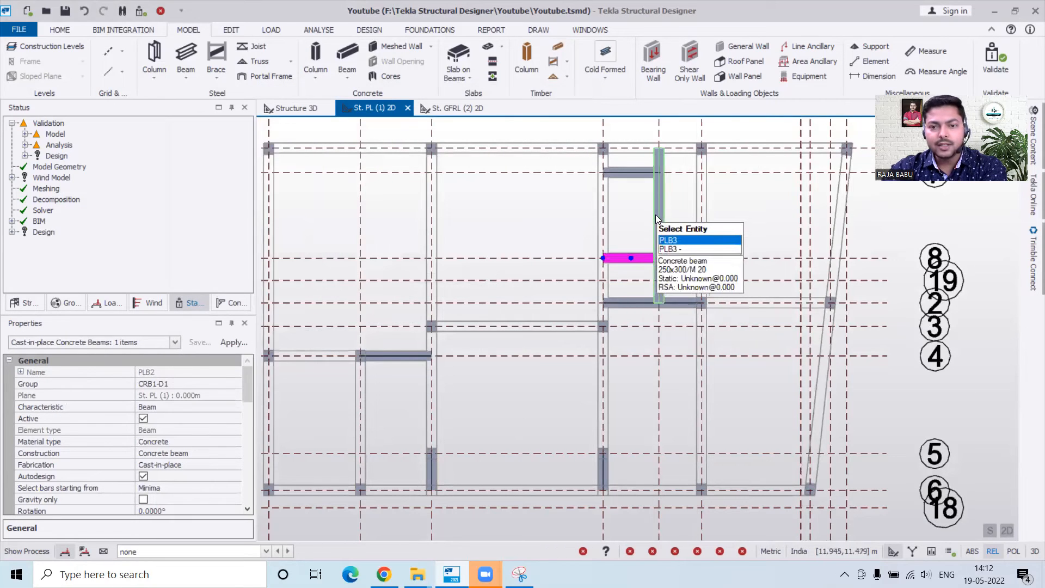
Set both end fixities of the beam along grid 13 between grid lines 1 and 2 to Pin.
double_click(656, 215)
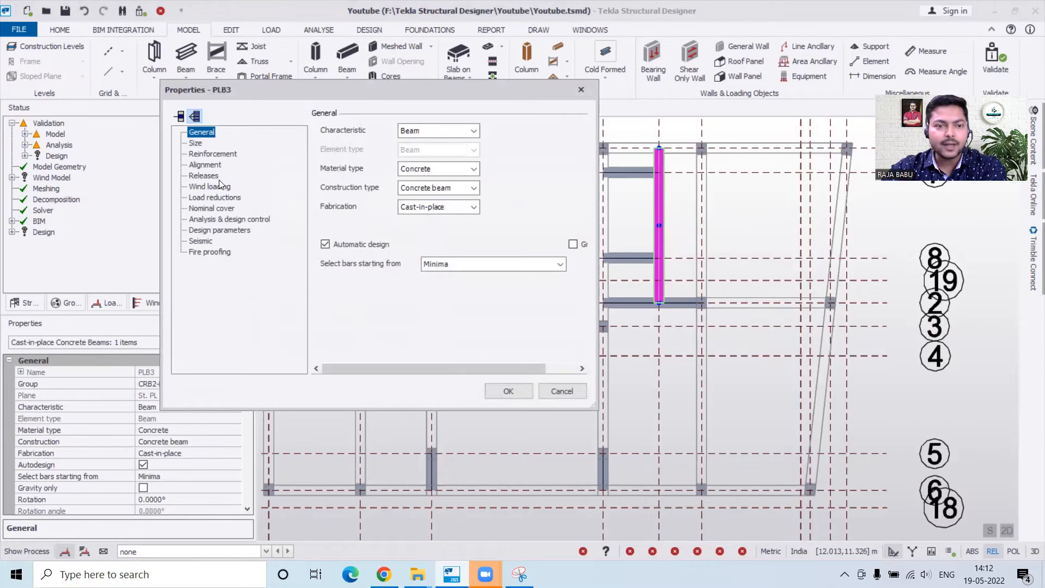
left_click(206, 175)
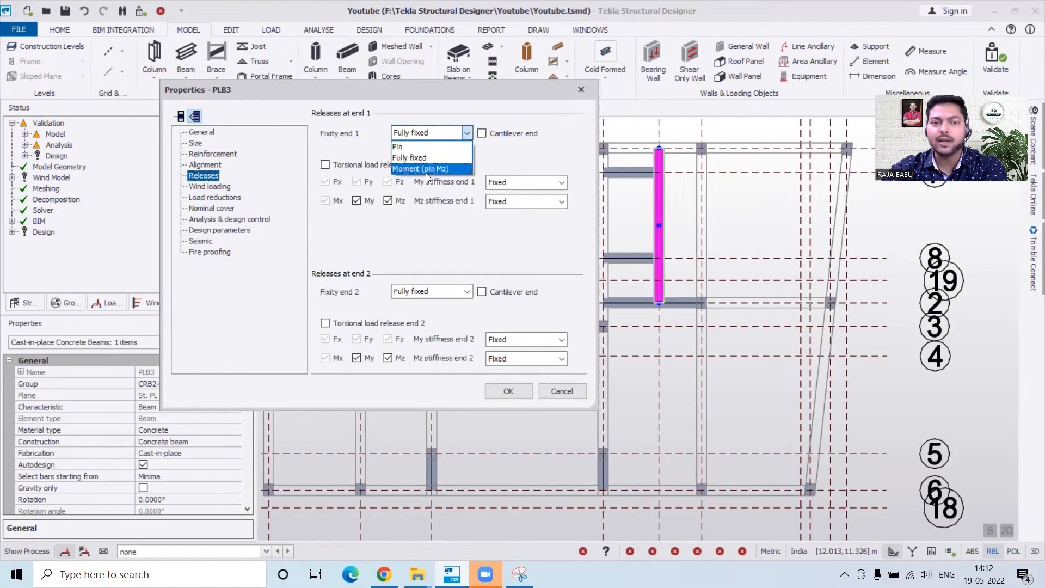
left_click(420, 147)
left_click(425, 292)
left_click(427, 329)
left_click(507, 391)
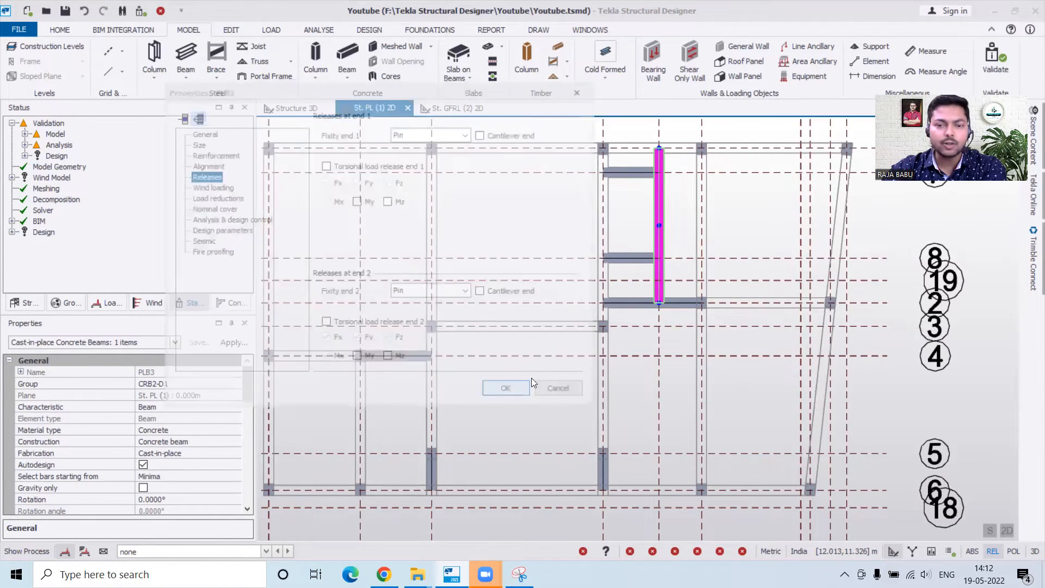
Set the end 2 fixity of the beam on grid line 2 between grids 12 and 14 to Pin.
left_click(673, 308)
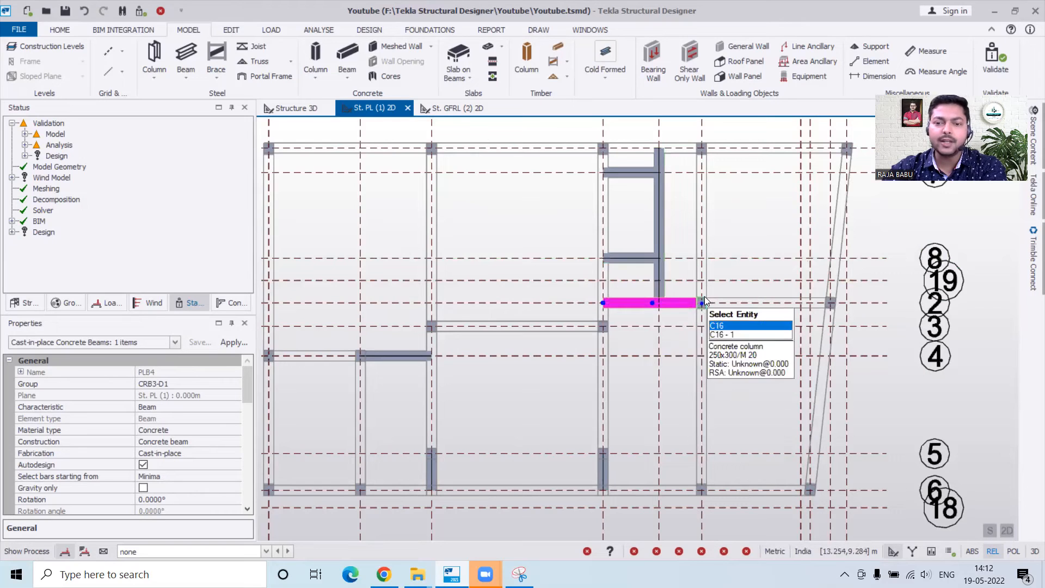
double_click(639, 300)
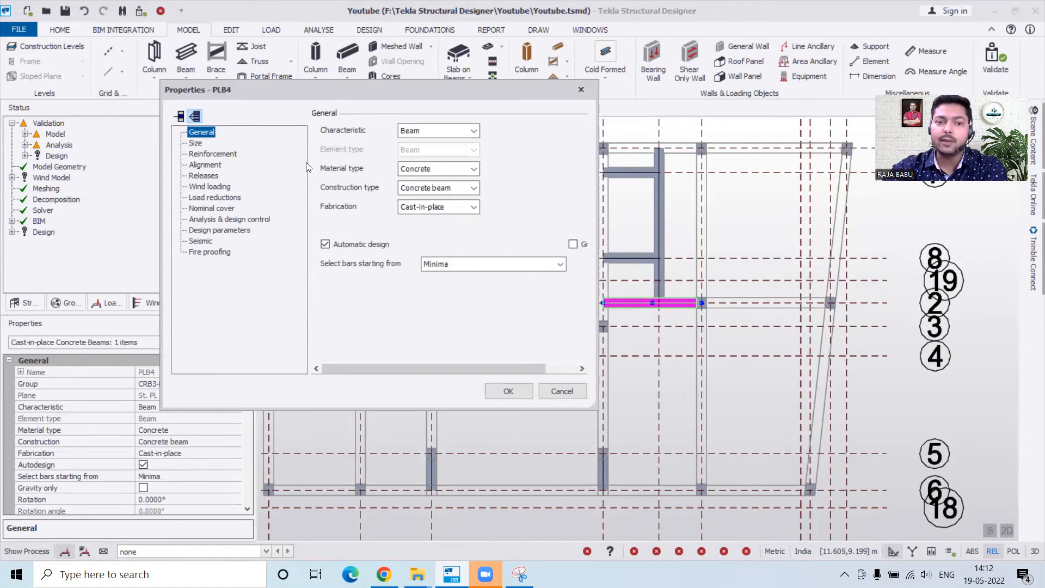
left_click(203, 175)
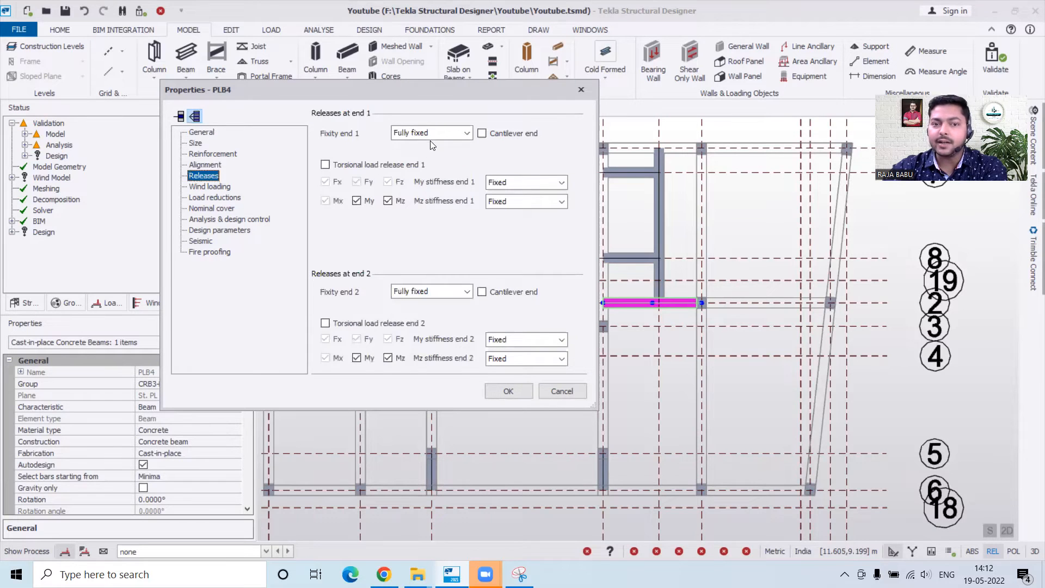
left_click(432, 137)
left_click(422, 157)
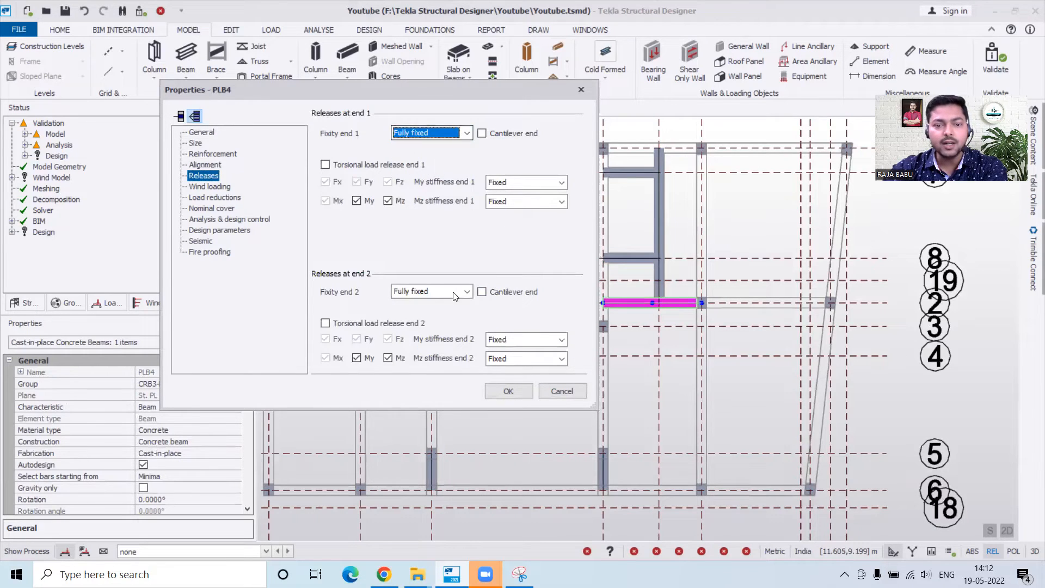
left_click(400, 304)
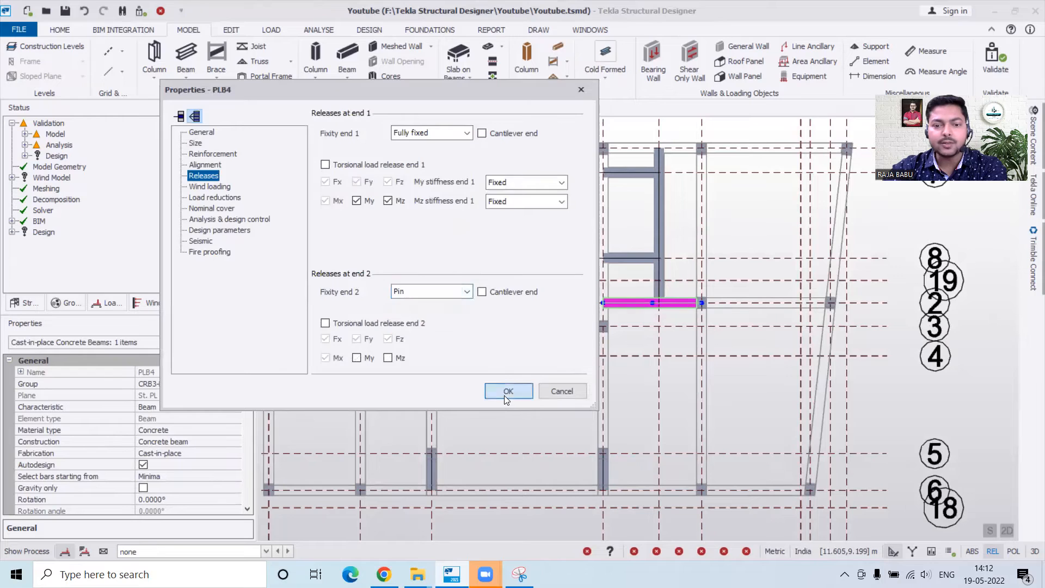
left_click(508, 392)
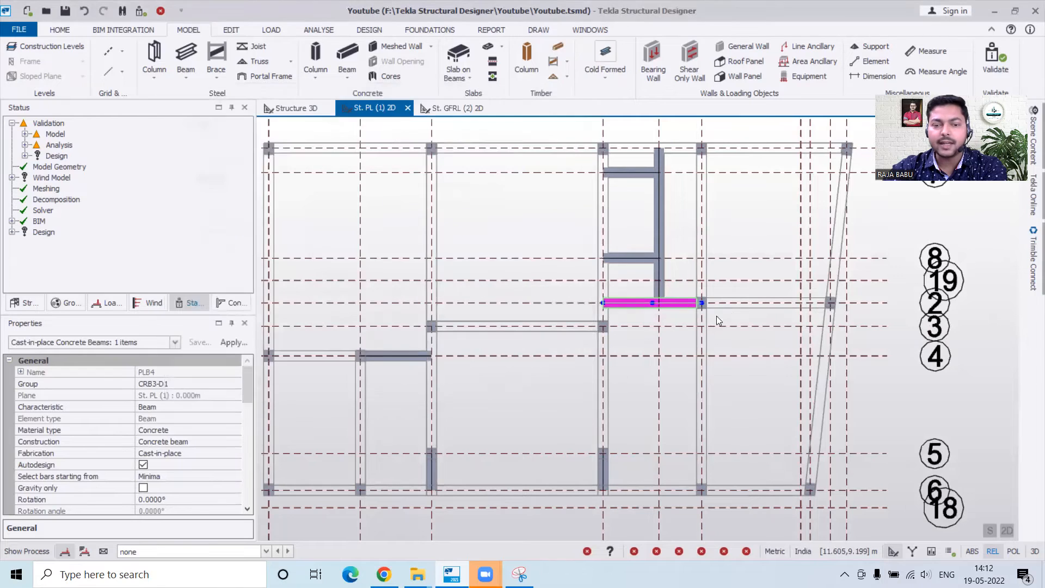
Set the end 2 fixity of the beam on grid line 4 between grids 11 and 10 to Pin.
double_click(393, 359)
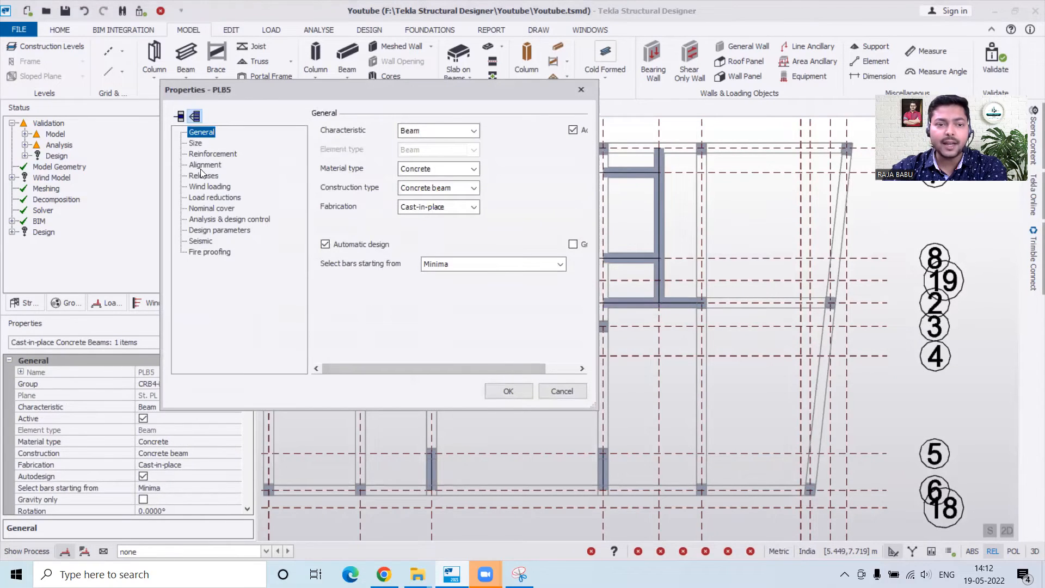
left_click(205, 177)
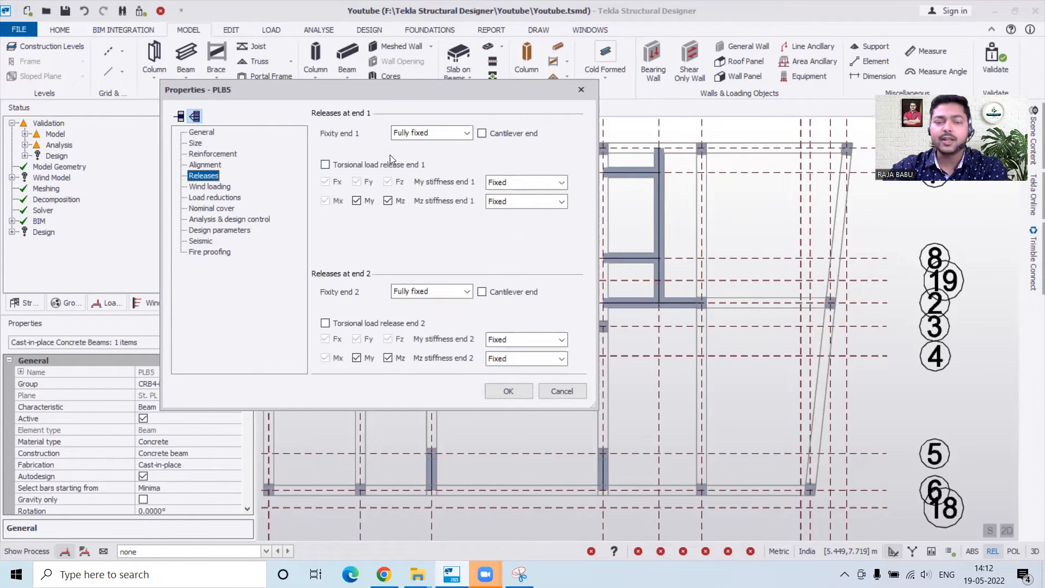
left_click(434, 293)
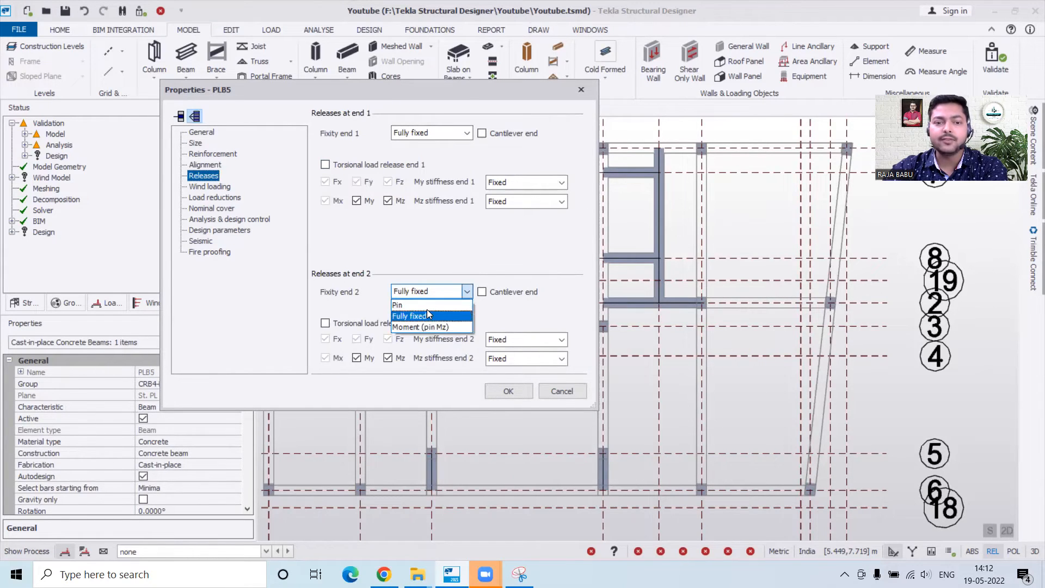
left_click(428, 306)
left_click(506, 391)
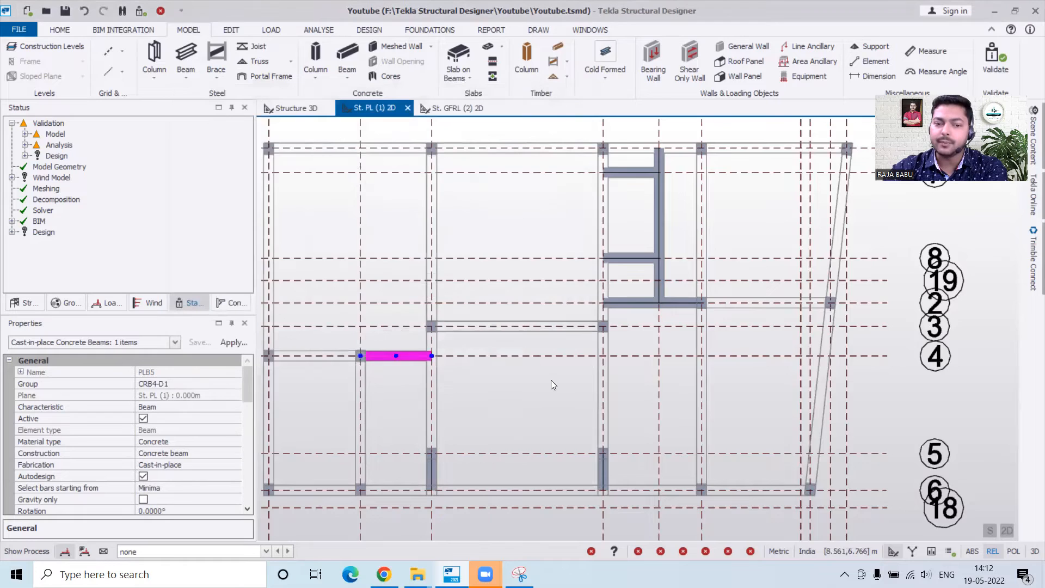
Set the end 2 fixity of the beam on grid 10 between grid lines 5 and 6 to Pin.
scroll(527, 403, "down", 3)
scroll(440, 412, "up", 2)
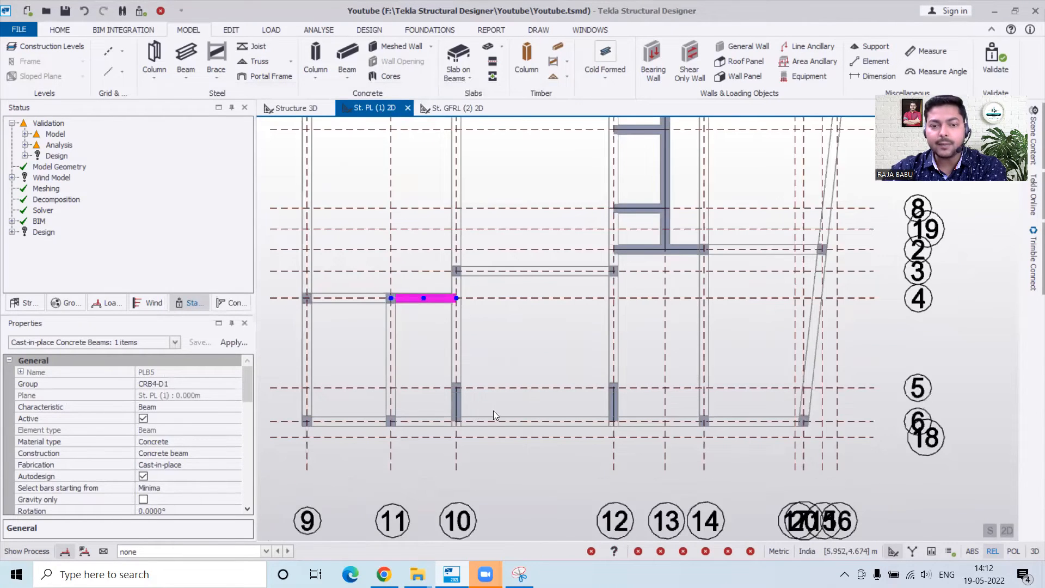
left_click(459, 409)
double_click(462, 404)
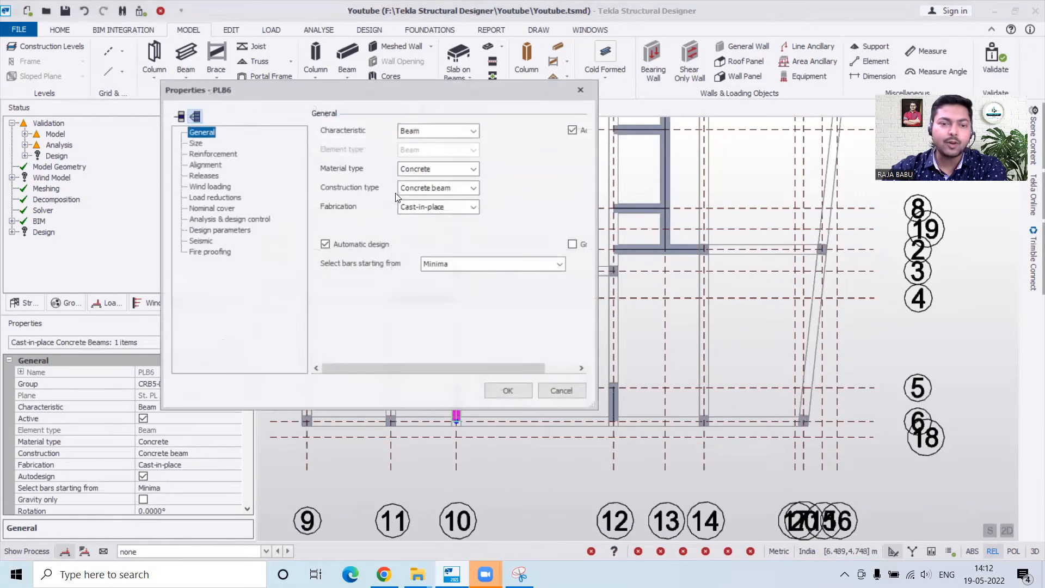
left_click(206, 176)
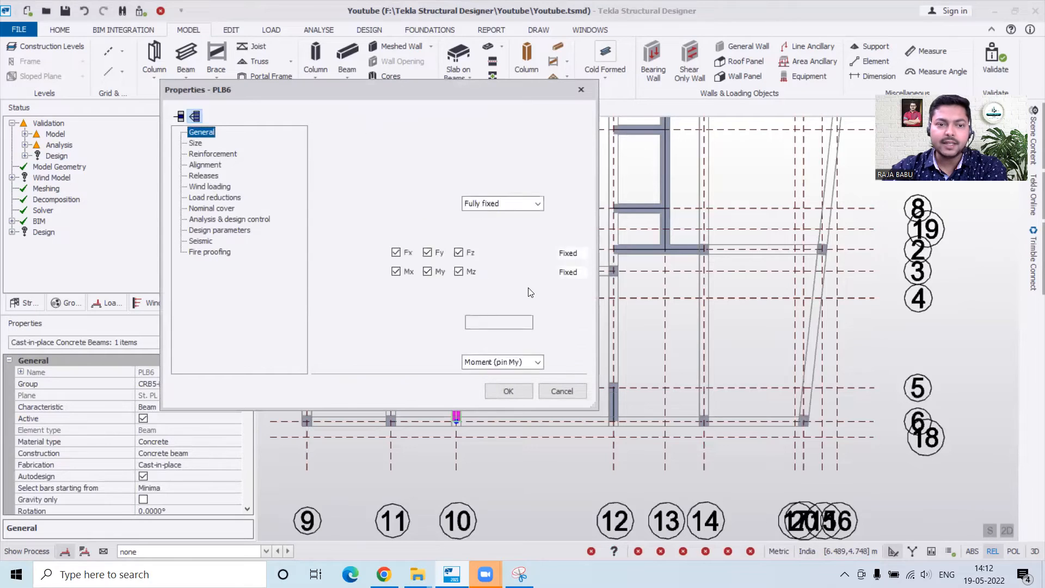
left_click(409, 306)
left_click(506, 391)
Edit the end releases of the short beam on grid 12 between grid lines 5 and 6.
double_click(615, 408)
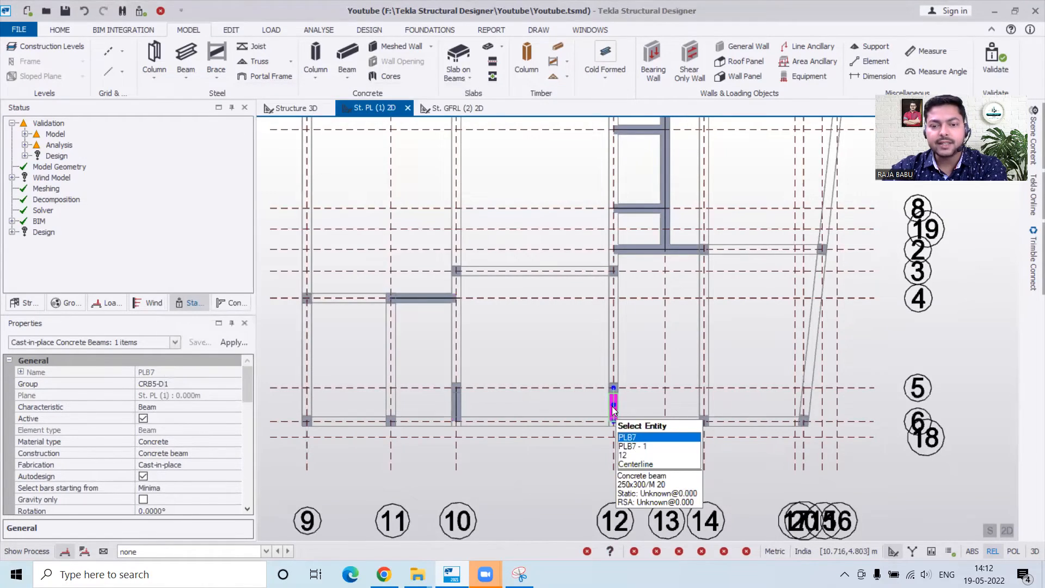
left_click(203, 175)
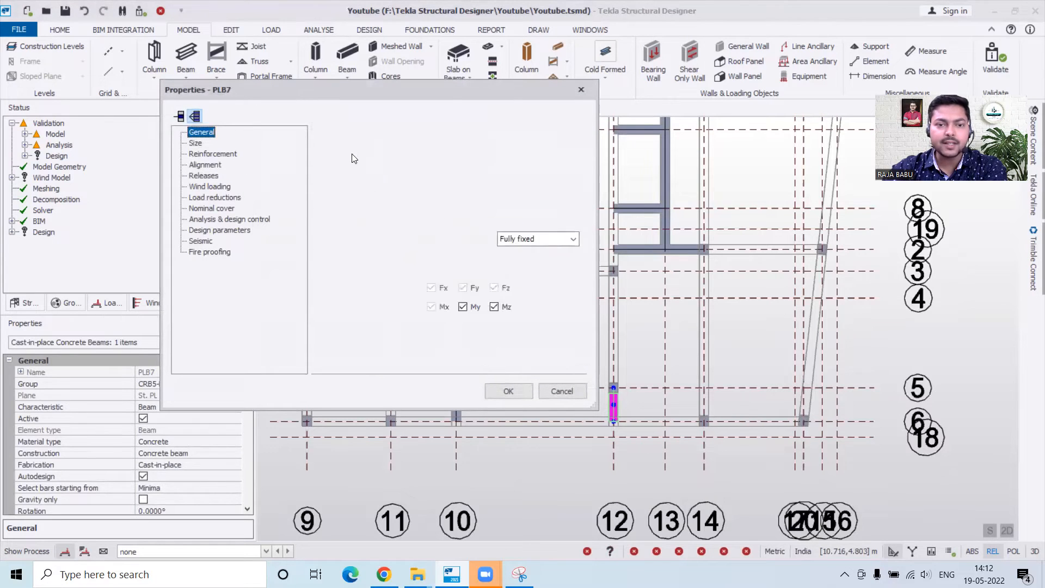
left_click(508, 390)
Load the B250X300 property set for new cast-in-place concrete beams and review its section, reinforcement and cover parameters.
scroll(693, 276, "down", 2)
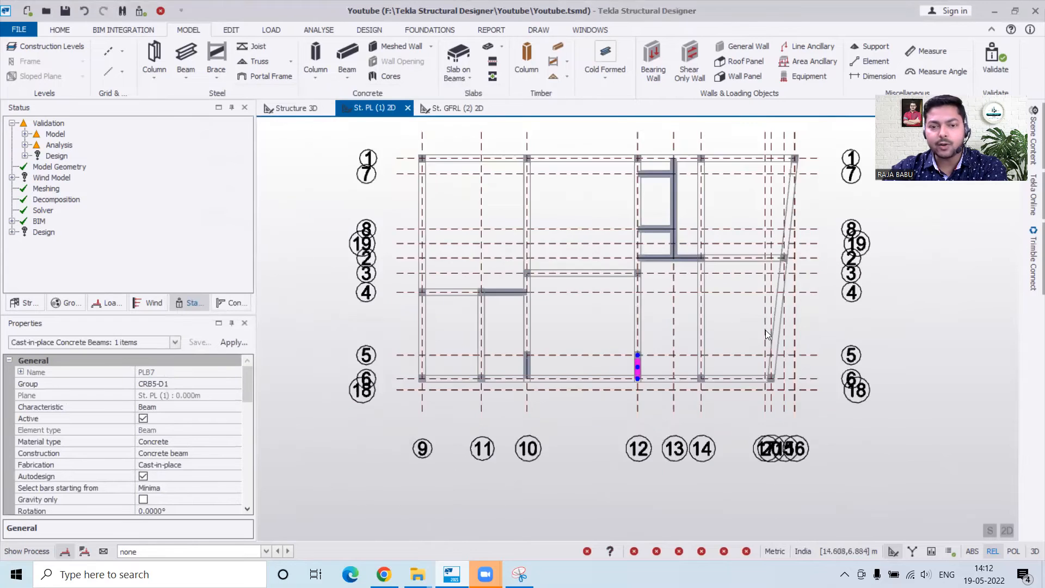
scroll(767, 335, "up", 1)
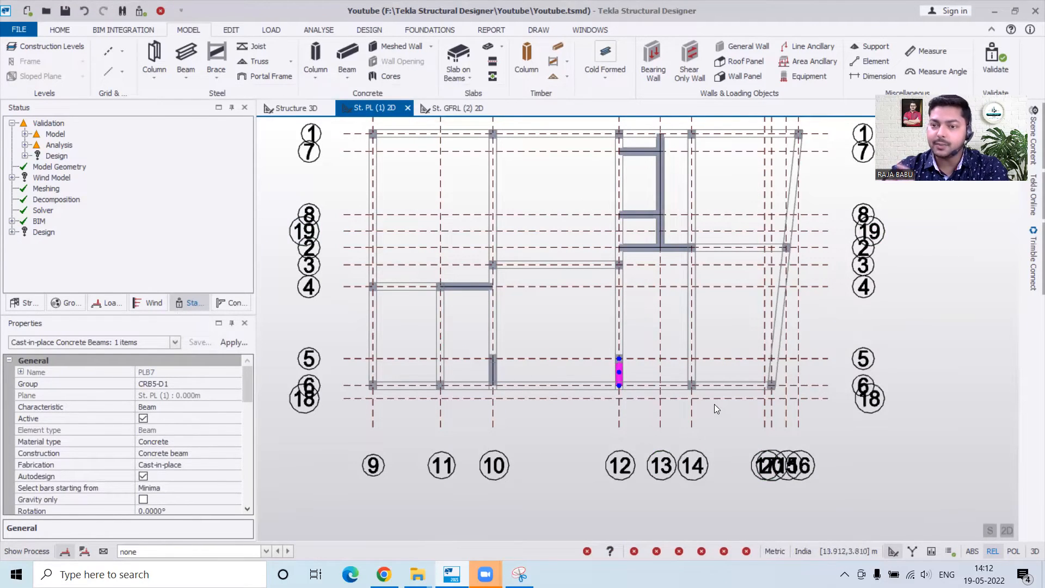
middle_click_drag(567, 302, 559, 322)
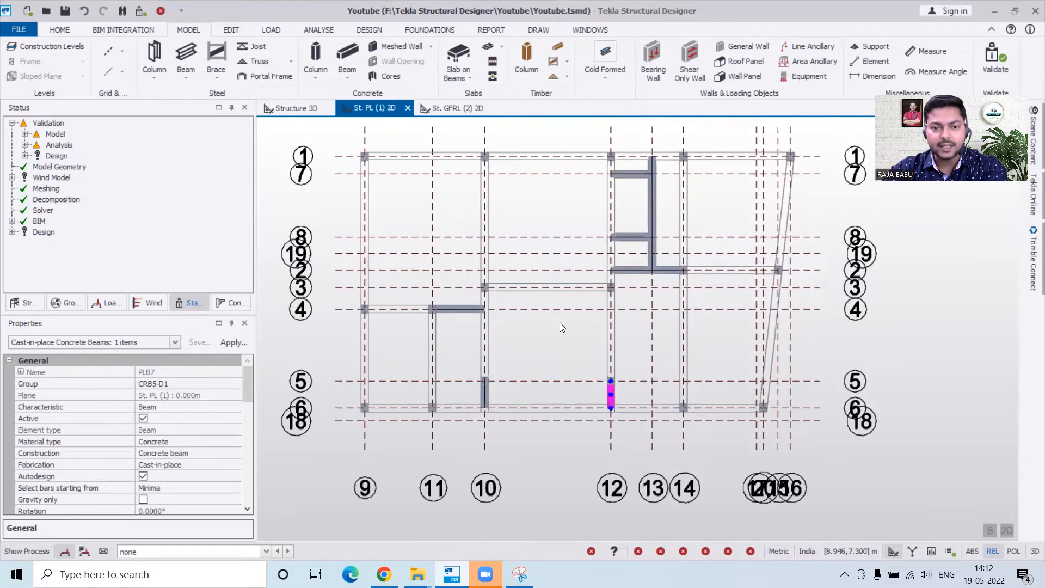
left_click(339, 58)
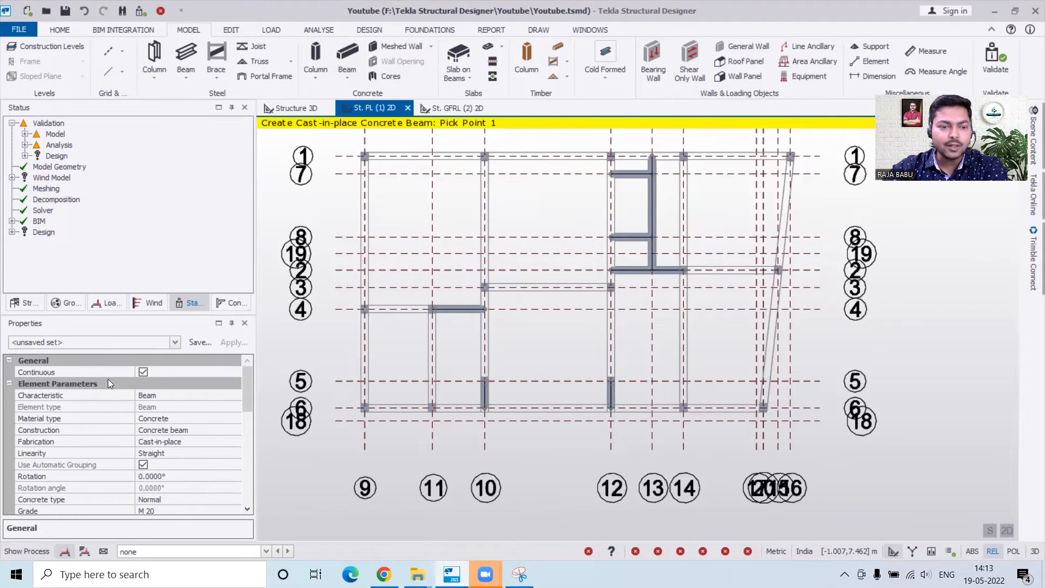
left_click(104, 343)
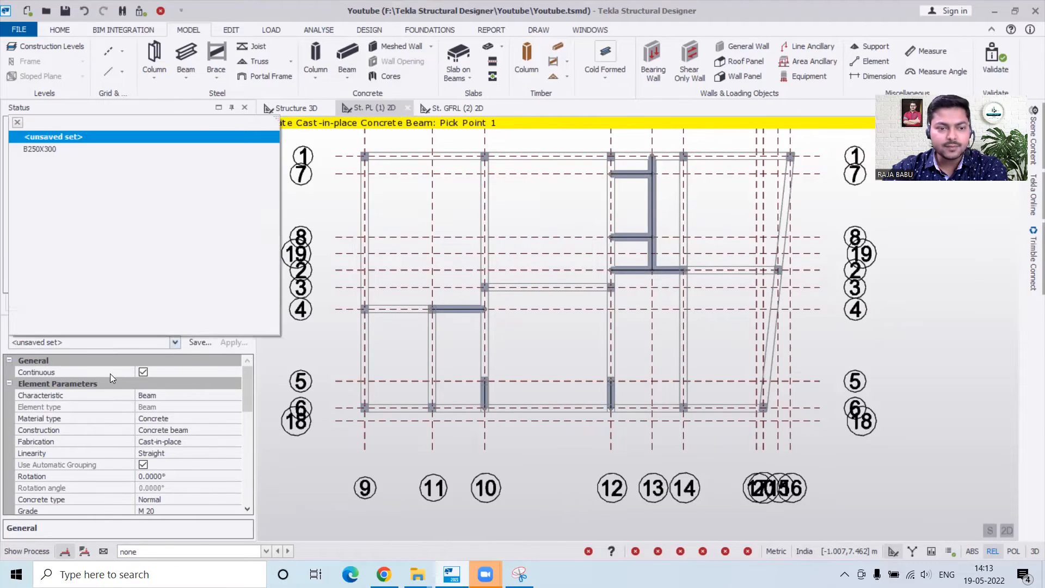
left_click(48, 153)
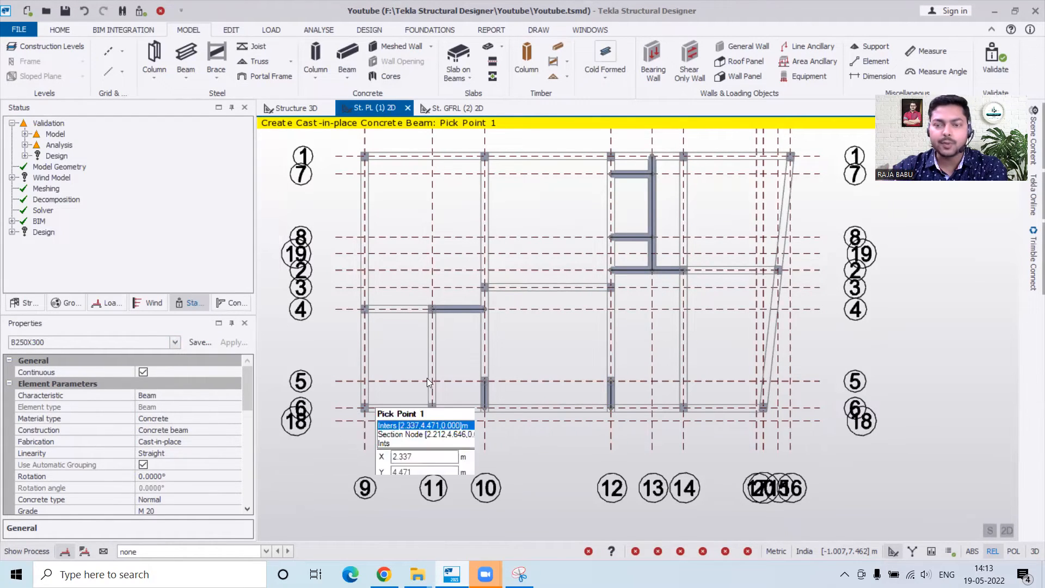
left_click(247, 508)
scroll(256, 502, "down", 5)
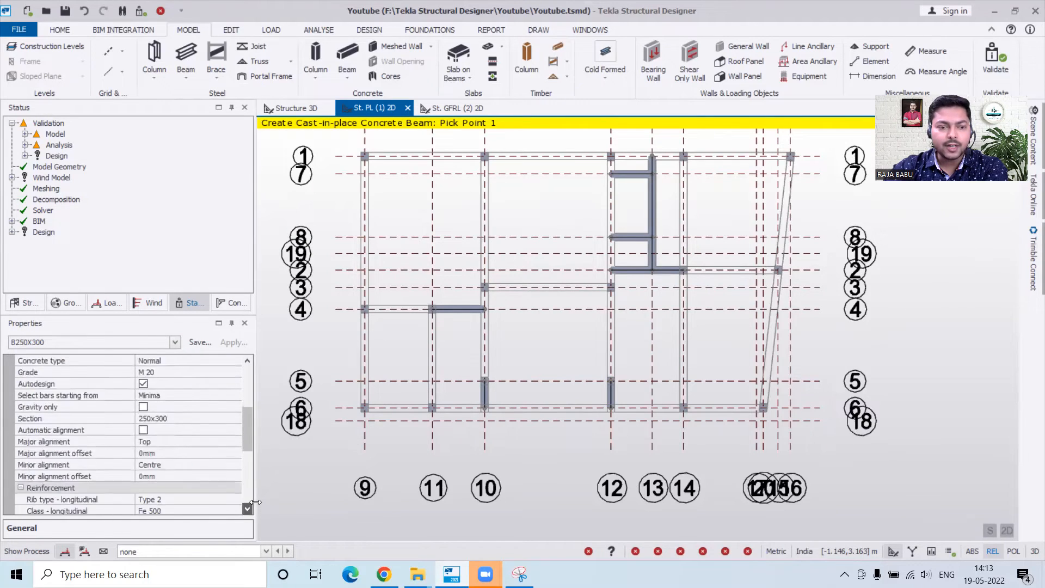
scroll(255, 501, "down", 1)
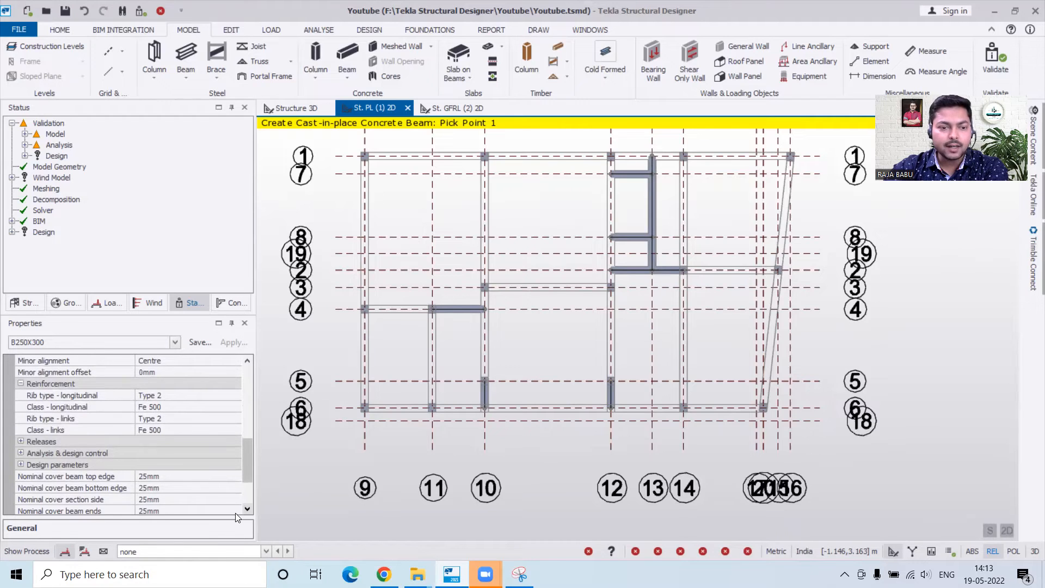
scroll(223, 509, "down", 1)
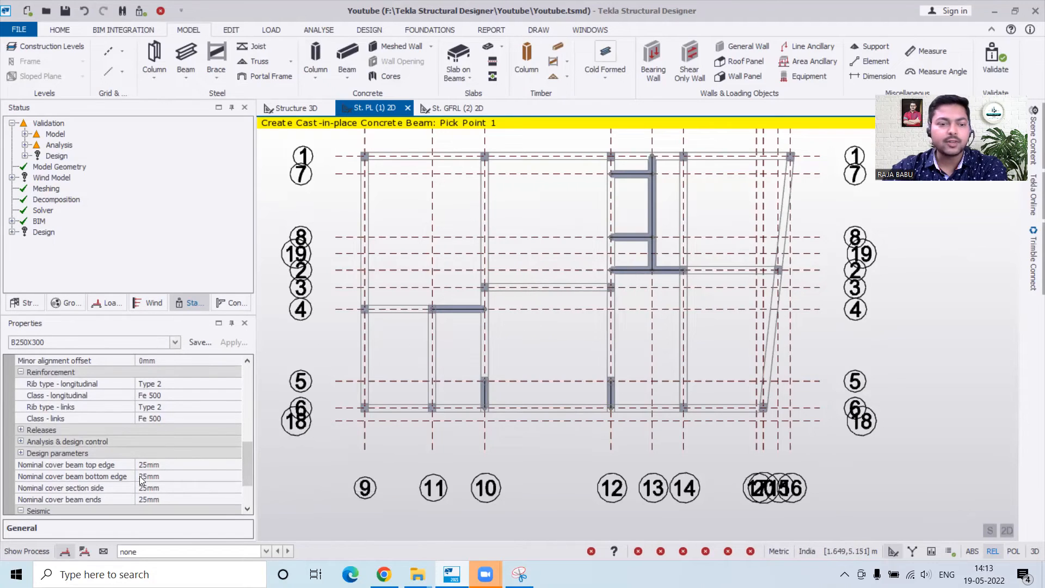
Place B250X300 beams on grid line 1 from grid 9 to grid 10 and from grid 10 to grid 12.
scroll(450, 137, "up", 1)
scroll(449, 135, "up", 4)
scroll(341, 234, "down", 3)
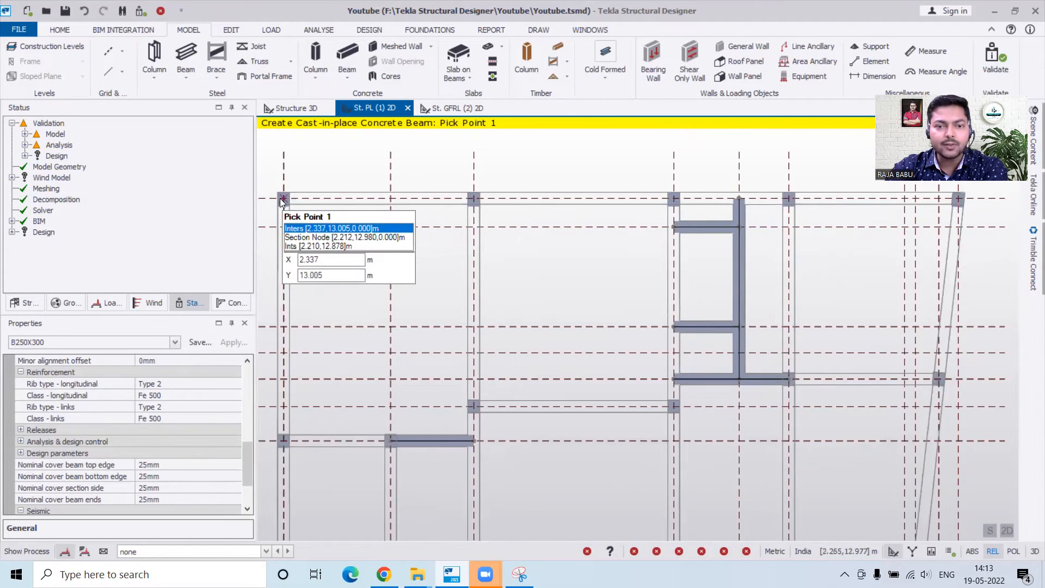
left_click(283, 199)
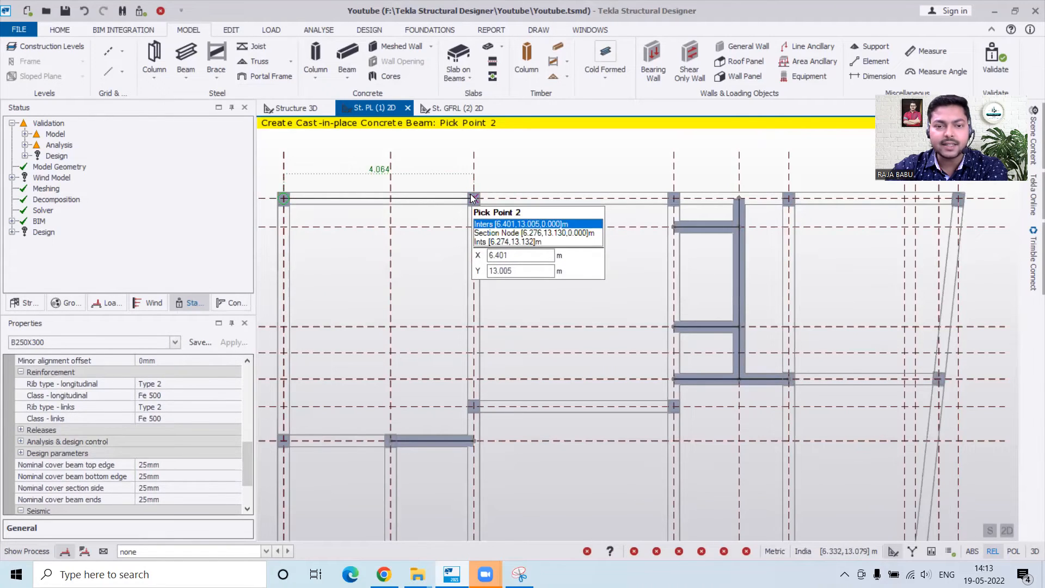
left_click(471, 197)
left_click(473, 199)
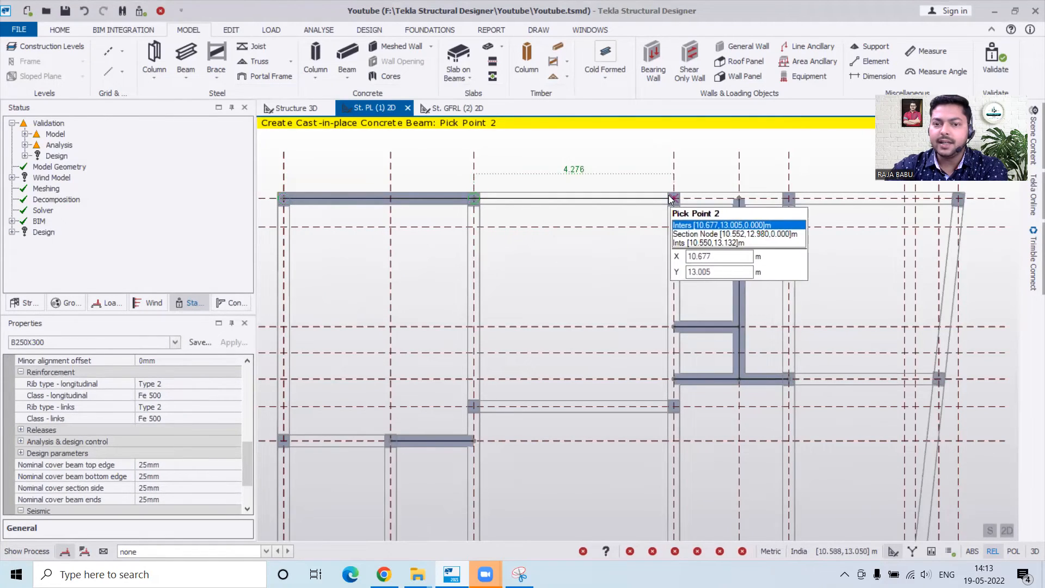
left_click(671, 198)
Place B250X300 beams on grid line 1 from grid 12 to grid 14 and from grid 14 to grid 16.
left_click(670, 198)
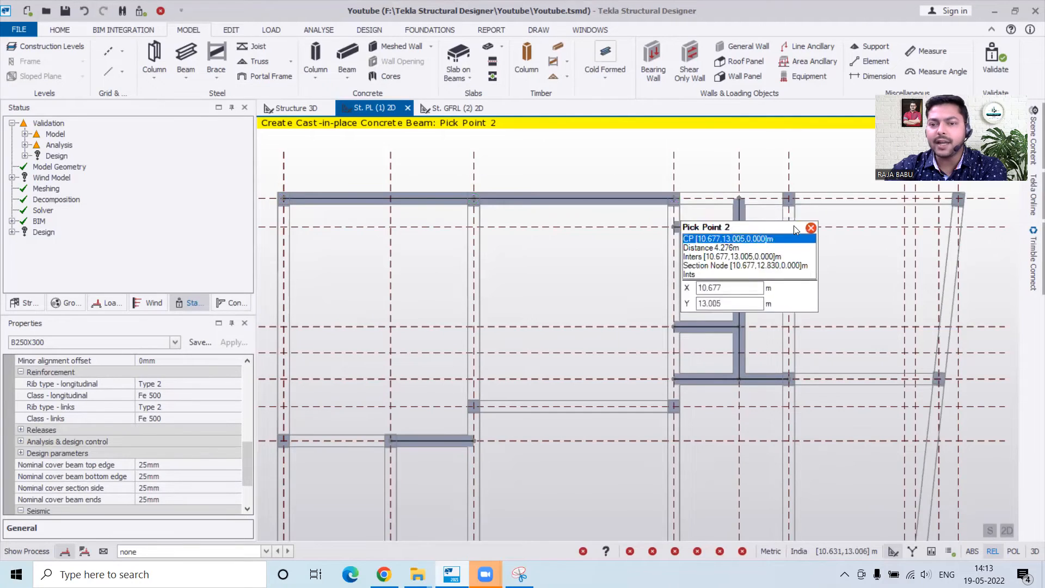
left_click(795, 202)
scroll(446, 314, "down", 2)
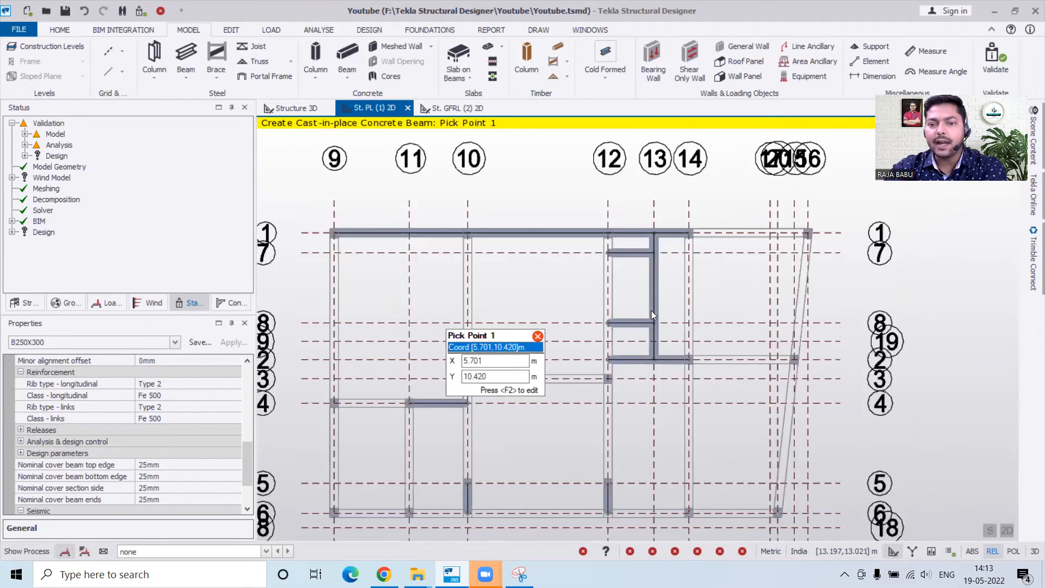
scroll(763, 247, "up", 2)
left_click(589, 237)
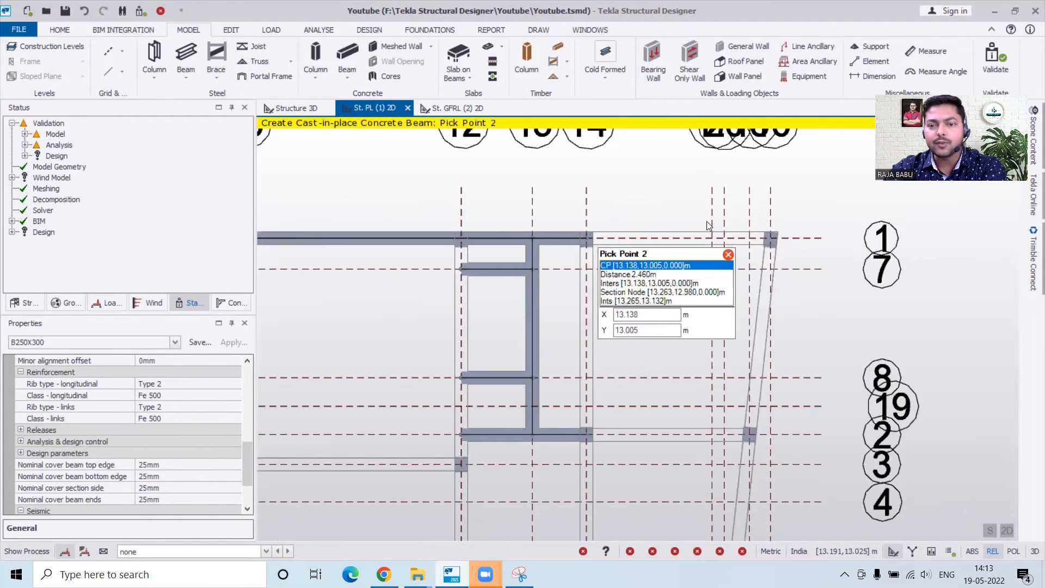
left_click(766, 236)
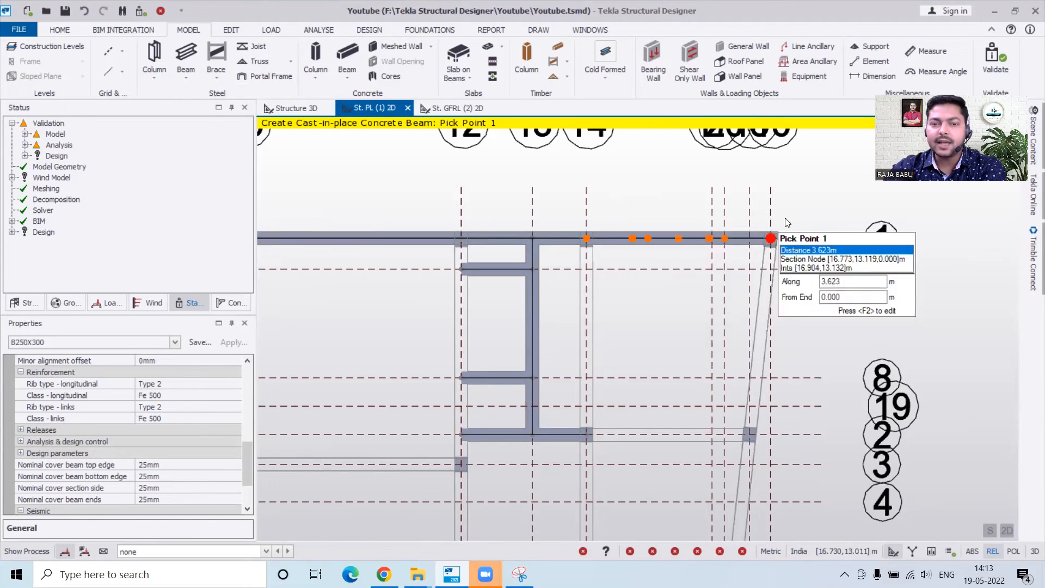
Place a B250X300 beam on grid line 4 between the columns at grids 9 and 11.
scroll(564, 381, "down", 2)
scroll(422, 346, "up", 3)
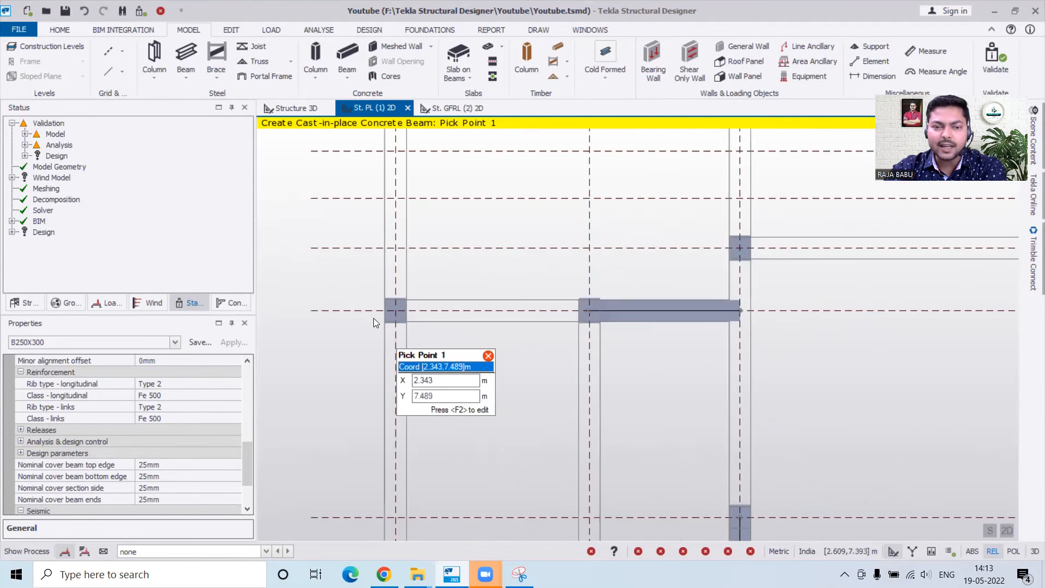
left_click(394, 310)
left_click(588, 311)
key("Escape")
Place a B250X300 beam on grid line 6 between the columns at grids 9 and 11.
scroll(630, 236, "down", 4)
scroll(516, 478, "up", 3)
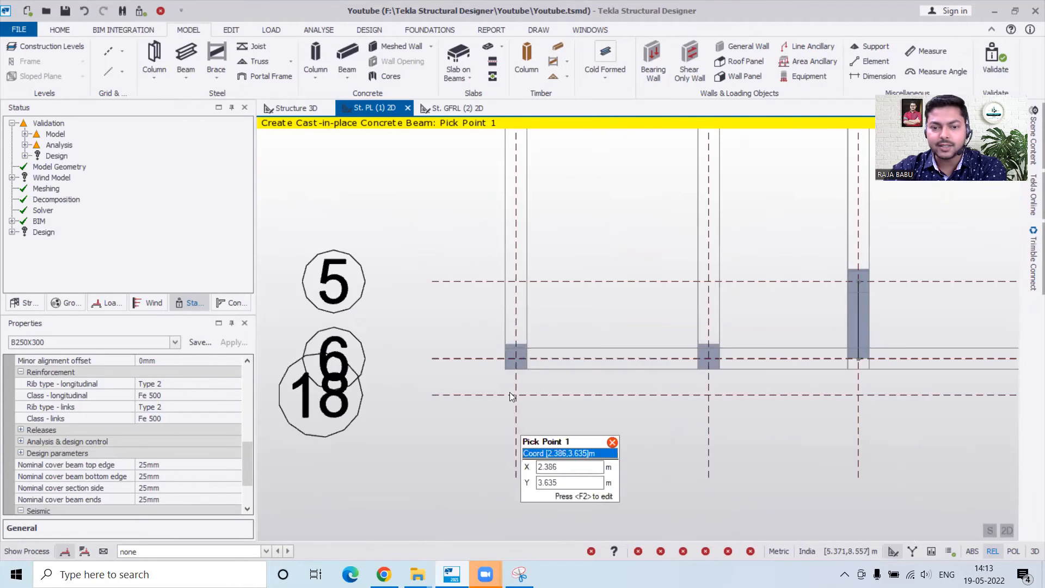
left_click(515, 358)
left_click(707, 359)
Place a B250X300 beam on grid line 6 from the column at grid 11 to the column at grid 14.
left_click(706, 358)
scroll(294, 378, "down", 1)
scroll(438, 382, "down", 3)
middle_click_drag(550, 397, 358, 380)
scroll(364, 373, "up", 1)
left_click(365, 372)
left_click(769, 375)
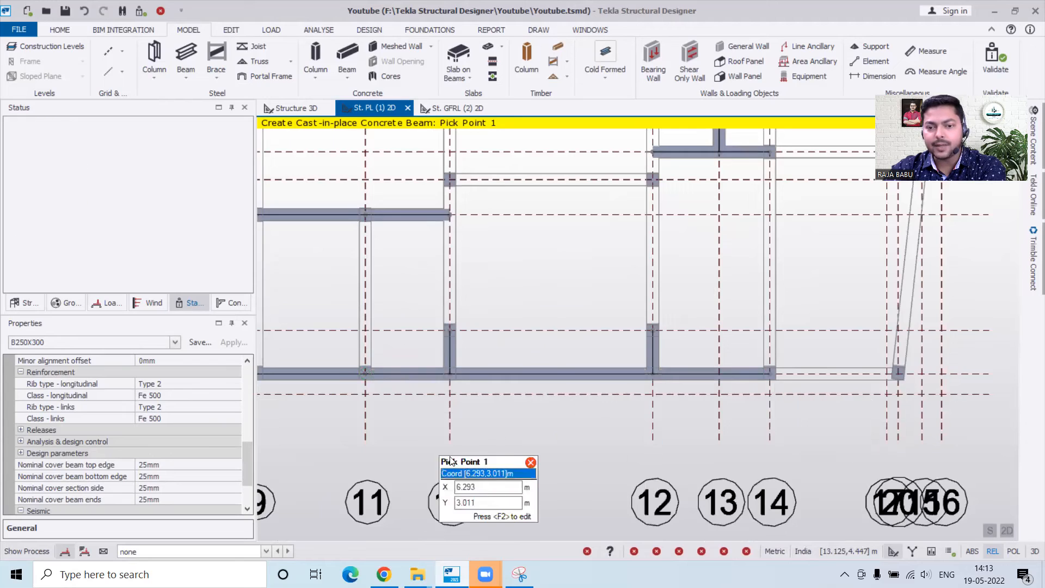
Extend the beams on grid line 6 with a B250X300 beam from grid 14 to the corner column of the sloping edge.
scroll(828, 395, "up", 1)
left_click(740, 362)
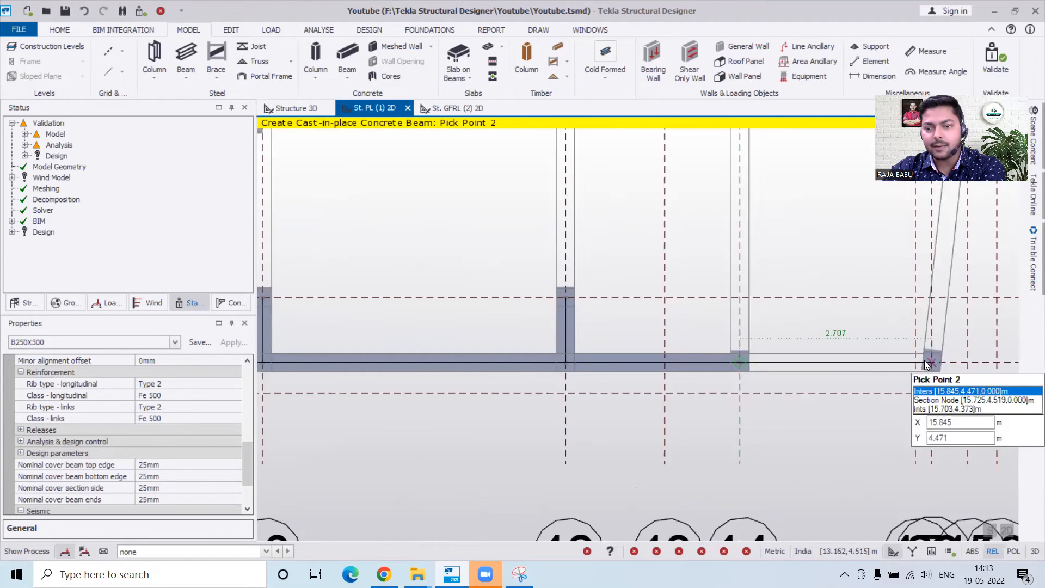
key("Escape")
scroll(506, 453, "down", 2)
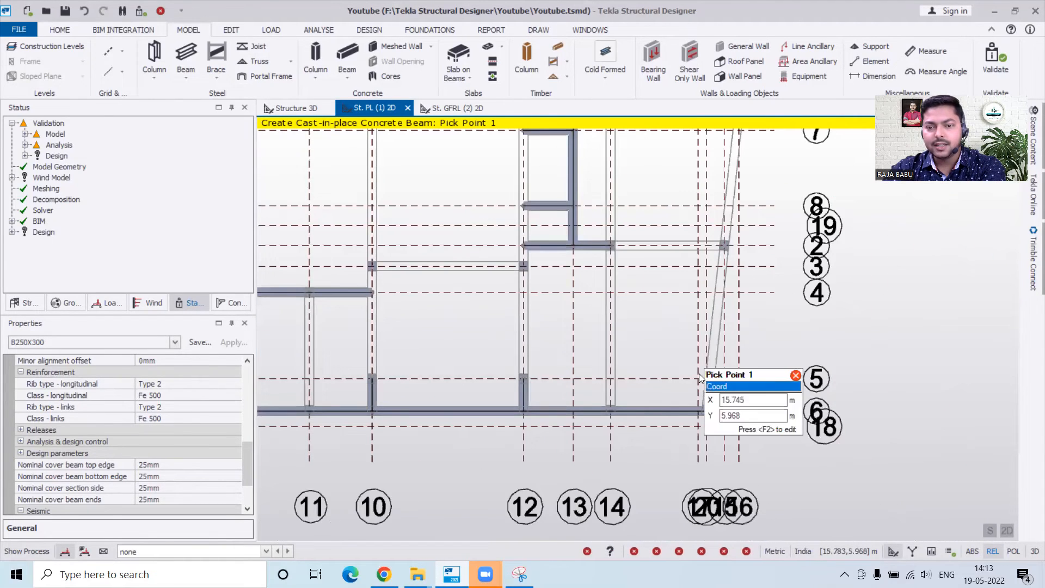
Place a B250X300 beam on grid line 3 between the columns at grids 10 and 12.
scroll(638, 356, "down", 1)
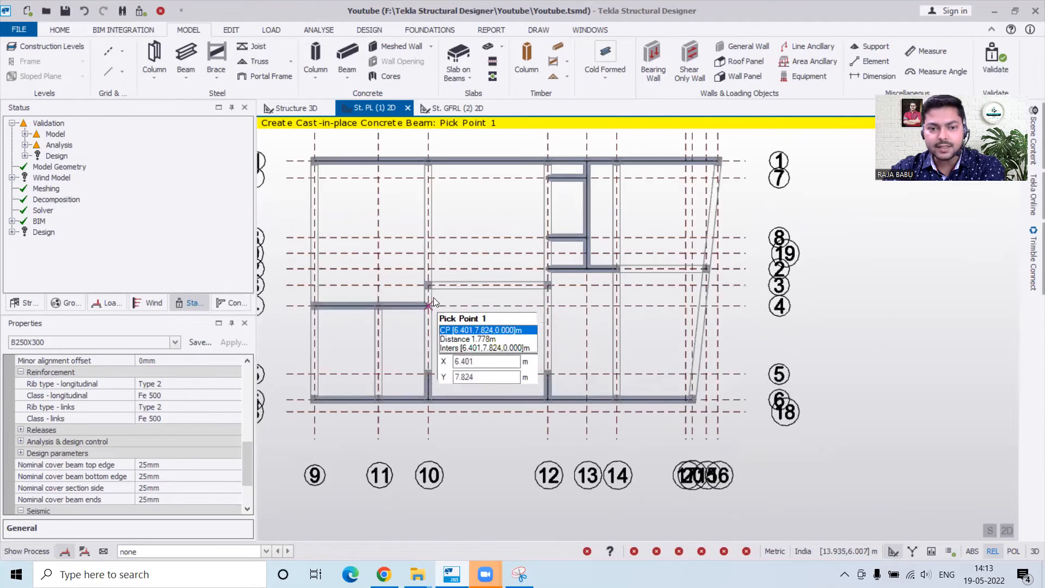
scroll(419, 283, "up", 4)
left_click(419, 284)
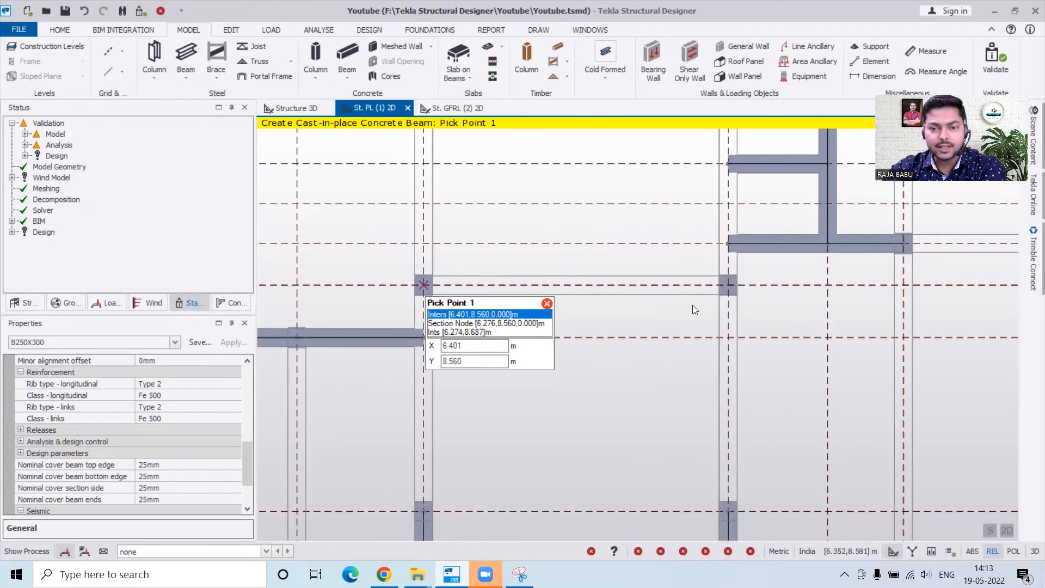
left_click(728, 285)
key("Escape")
Place a B250X300 beam on grid line 2 from grid 14 to the column on the sloping edge at grid 15.
scroll(474, 355, "down", 2)
scroll(617, 338, "up", 2)
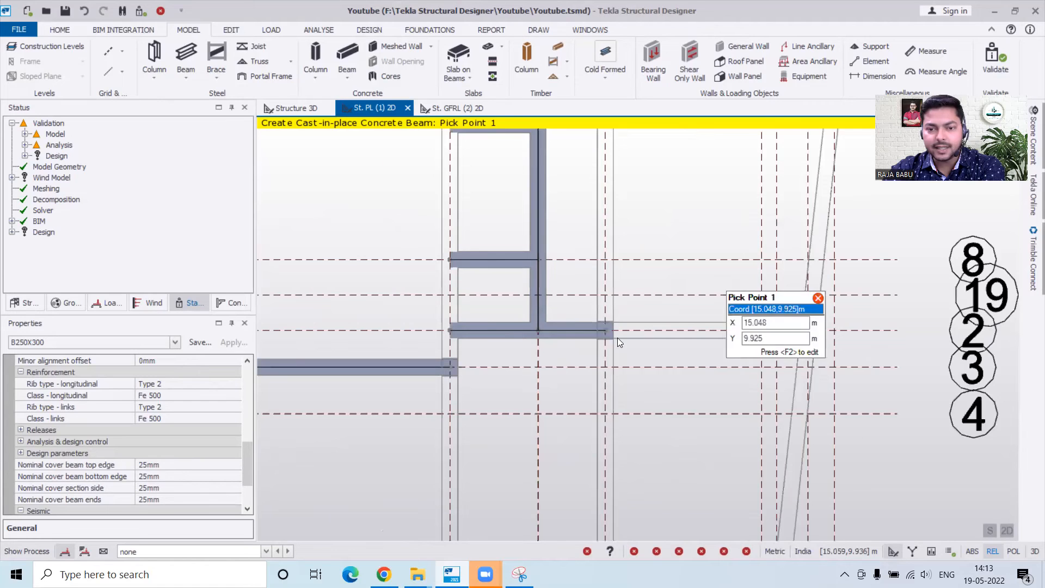
left_click(606, 330)
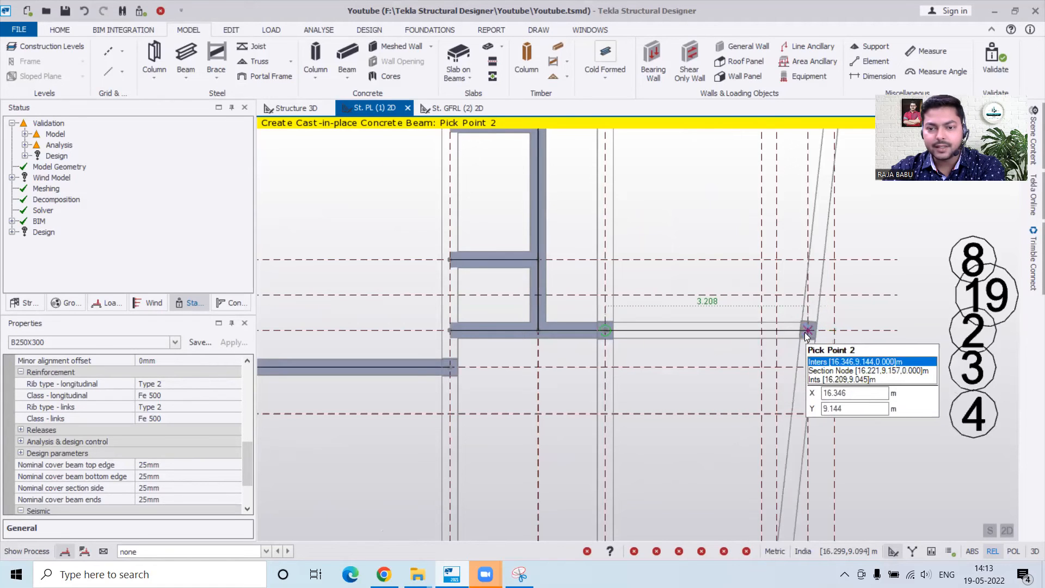
left_click(807, 331)
scroll(634, 382, "down", 3)
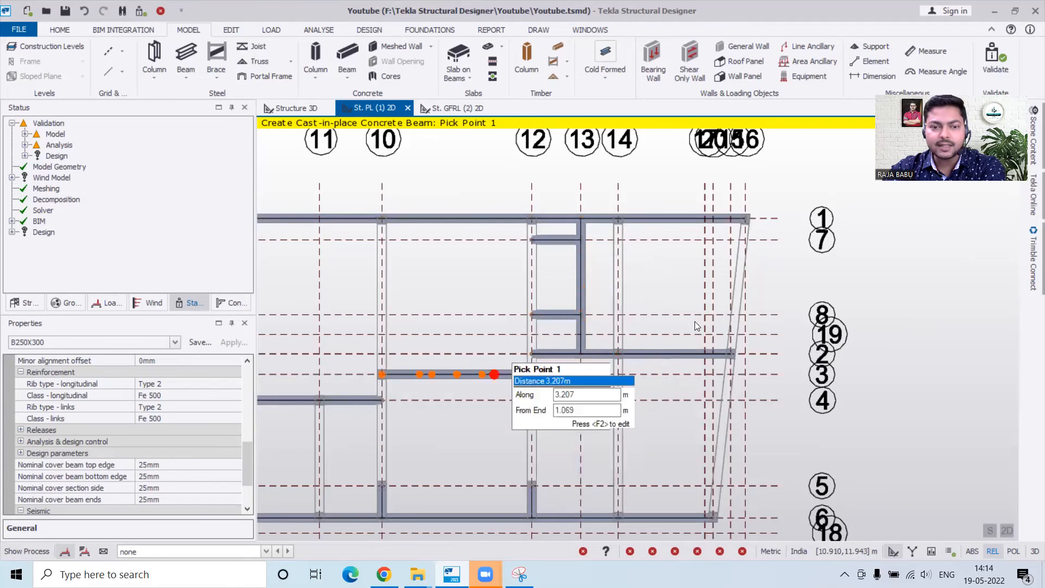
Place B250X300 beams on grid line 9 from grid 6 to grid 4 and from grid 4 to grid 1.
scroll(482, 445, "down", 3)
scroll(402, 466, "up", 4)
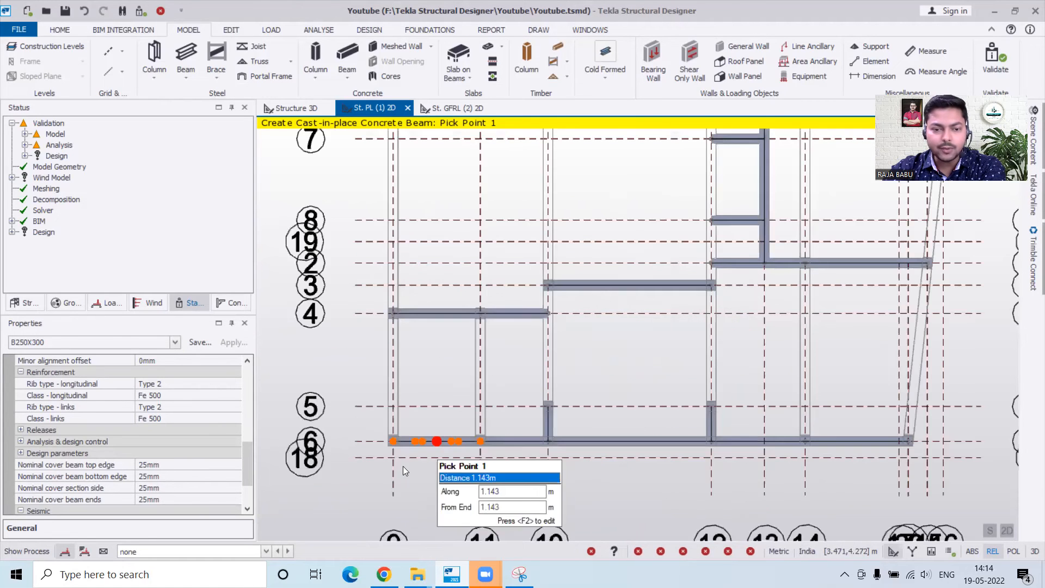
left_click(390, 442)
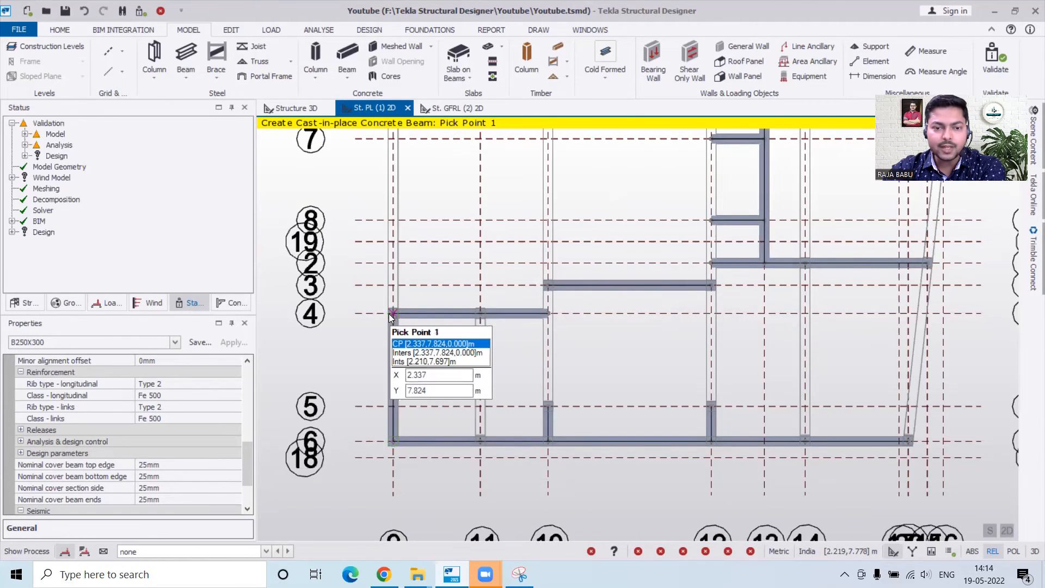
left_click(388, 314)
scroll(403, 337, "down", 3)
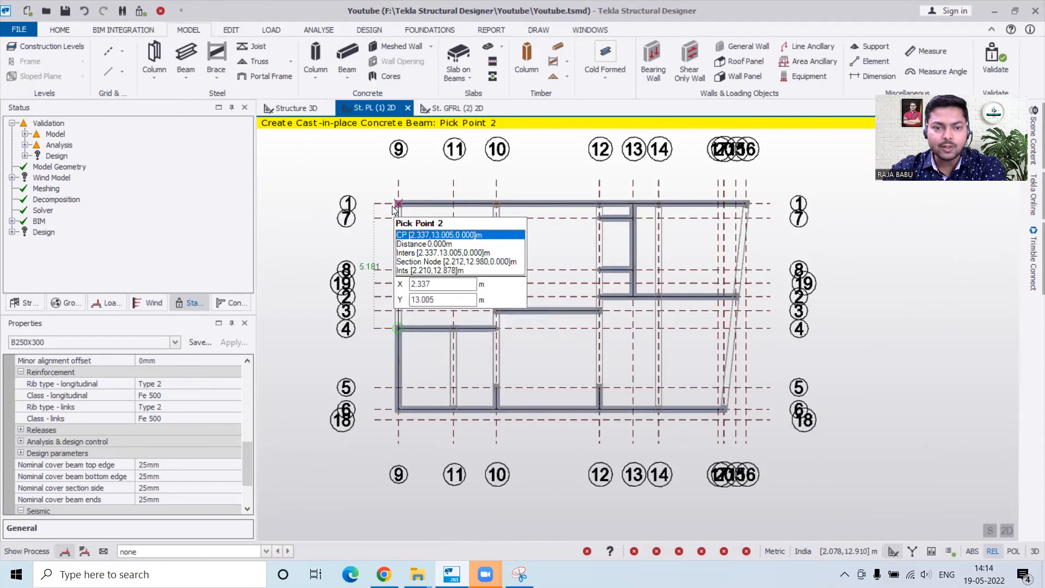
left_click(398, 202)
Place B250X300 beams on grid line 10 from grid 5 to grid 3 and from grid 3 to grid 1.
scroll(463, 412, "up", 3)
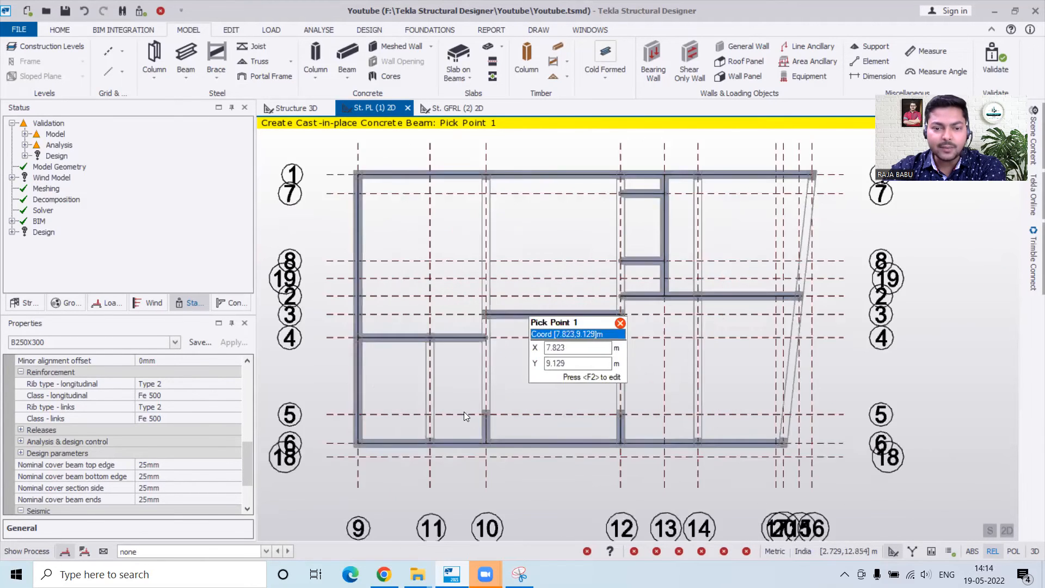
scroll(500, 470, "up", 3)
left_click(469, 493)
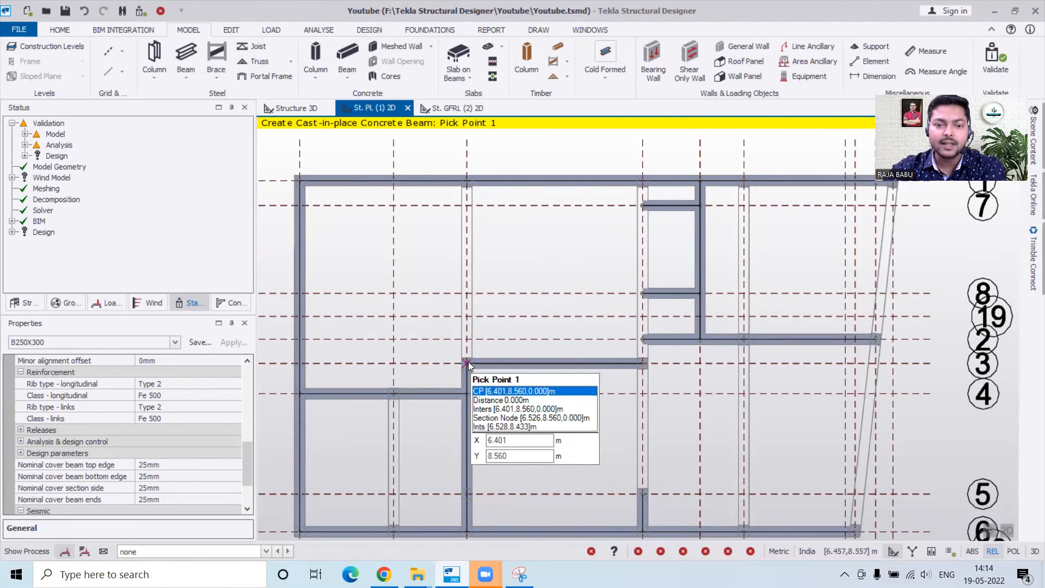
left_click(467, 362)
left_click(467, 176)
Place B250X300 beams on grid line 12 from grid 3 to grid 1 and from grid 5 to grid 3.
left_click(642, 363)
left_click(643, 180)
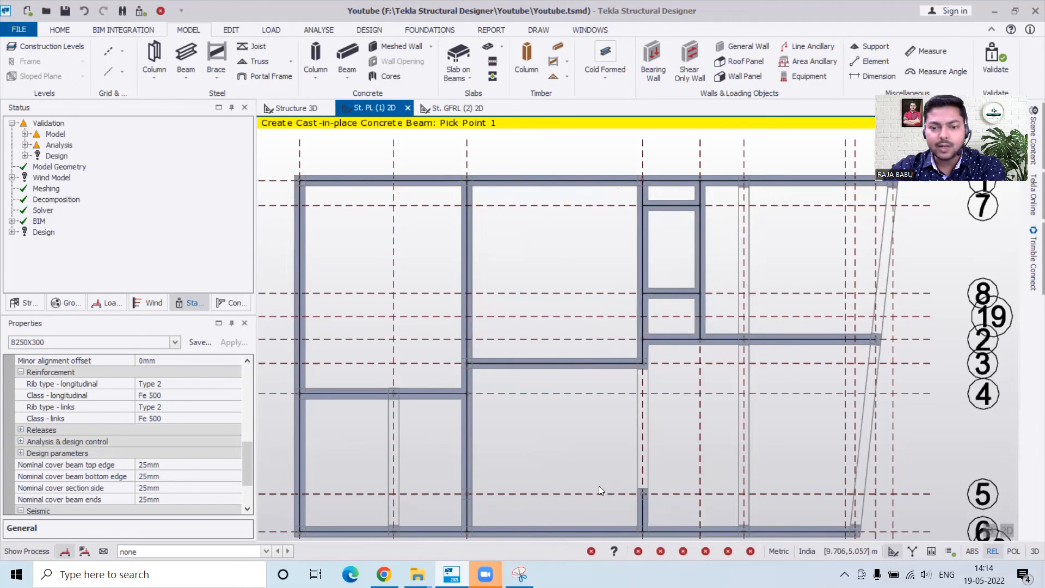
left_click(641, 498)
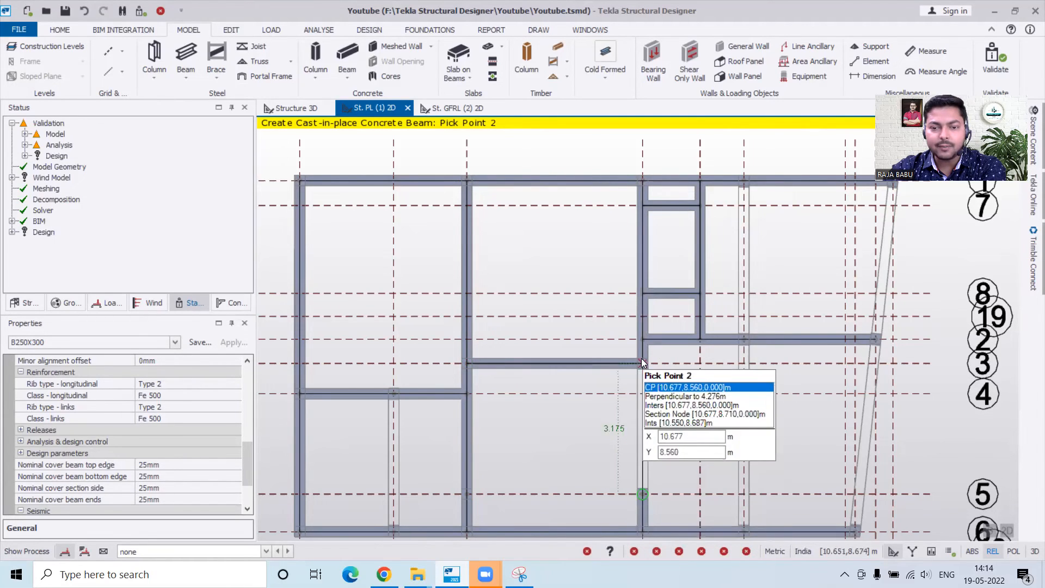
left_click(642, 360)
Place B250X300 beams on grid line 14 from grid 6 to grid 2 and from grid 2 to grid 1.
scroll(813, 319, "down", 2)
scroll(800, 430, "up", 2)
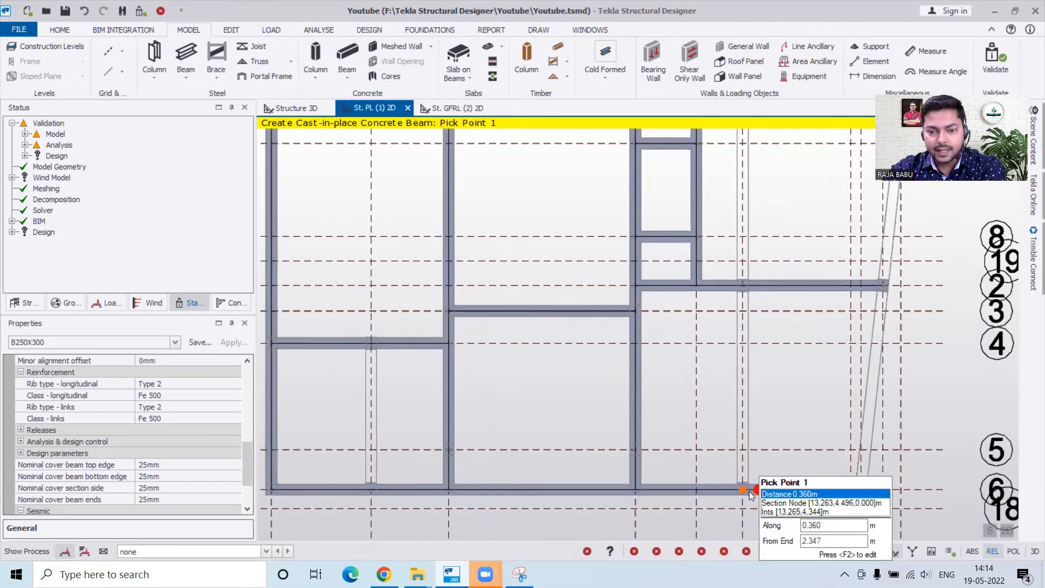
left_click(742, 487)
left_click(738, 283)
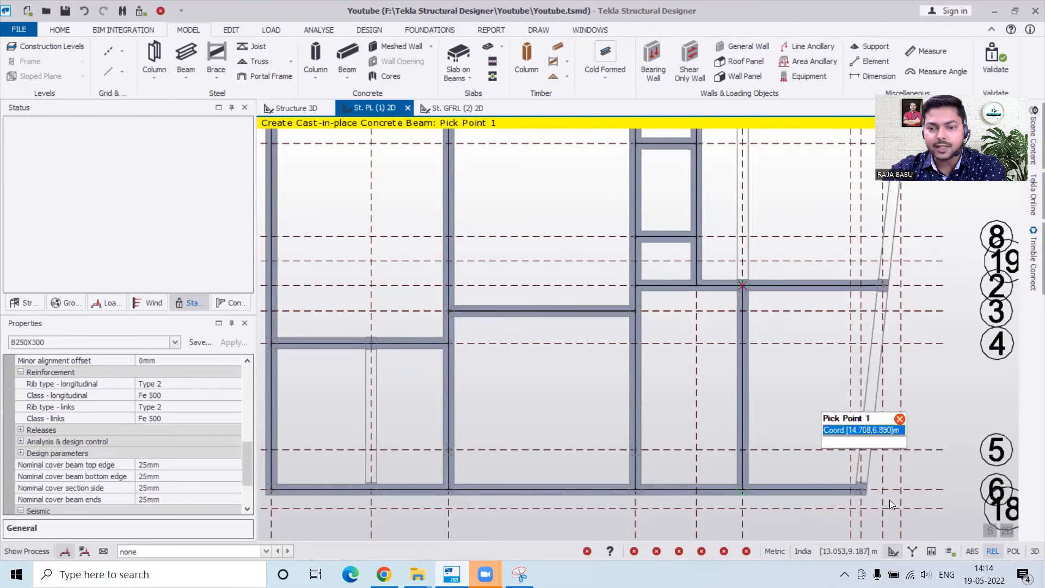
scroll(735, 357, "down", 3)
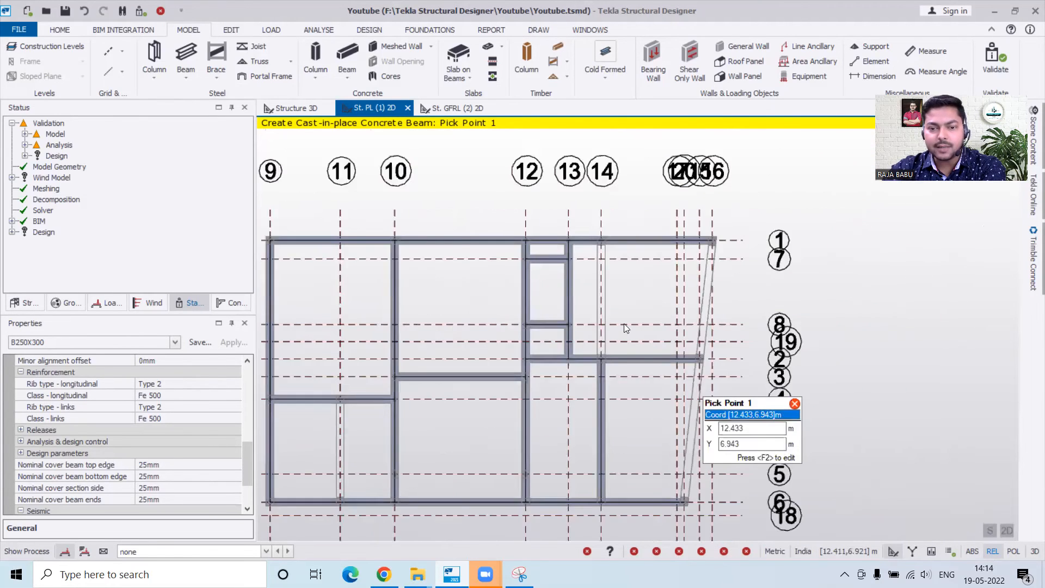
scroll(623, 323, "up", 3)
left_click(581, 374)
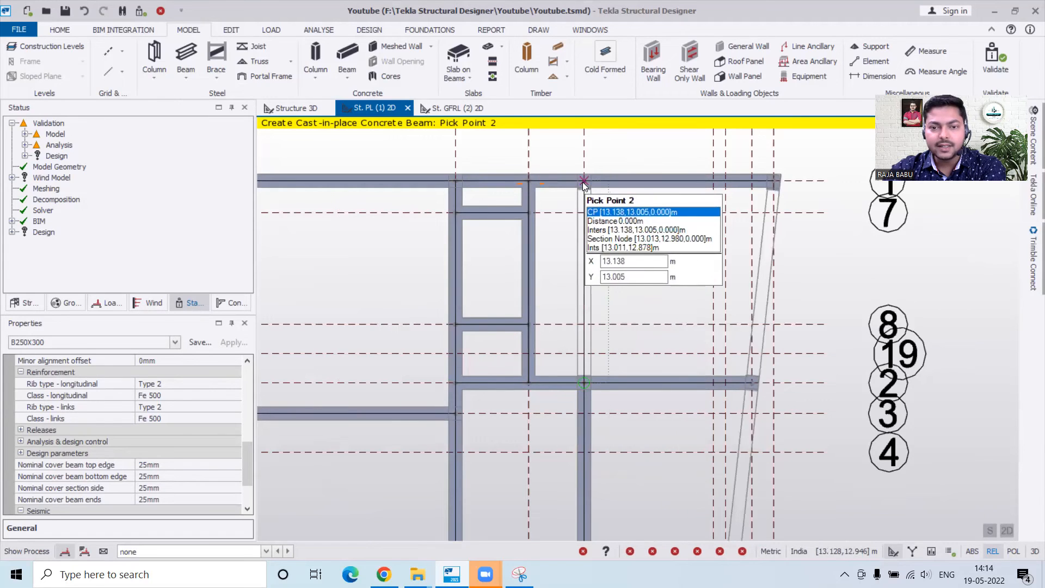
left_click(583, 182)
Place B250X300 beams along the sloping edge from the column on grid 6 to grid 2 and from grid 2 to grid 1.
scroll(458, 221, "down", 4)
scroll(637, 452, "up", 2)
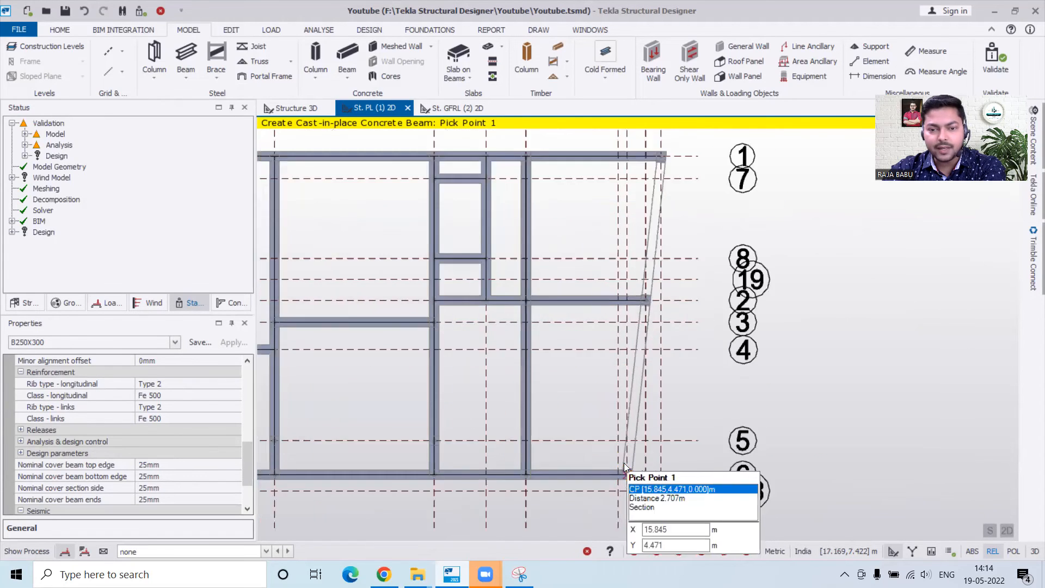
scroll(608, 494, "up", 1)
left_click(635, 463)
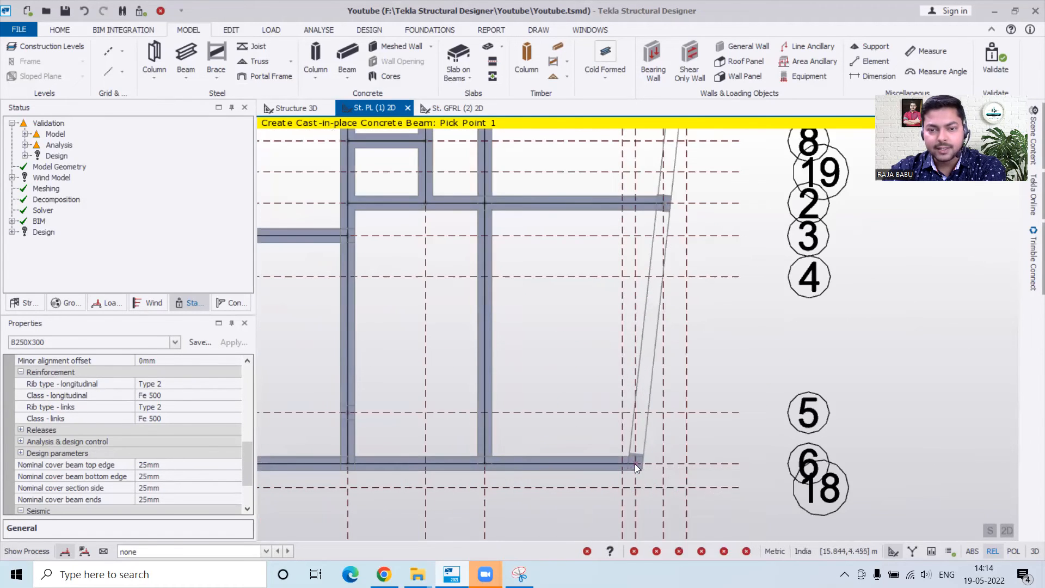
left_click(661, 201)
scroll(574, 342, "down", 4)
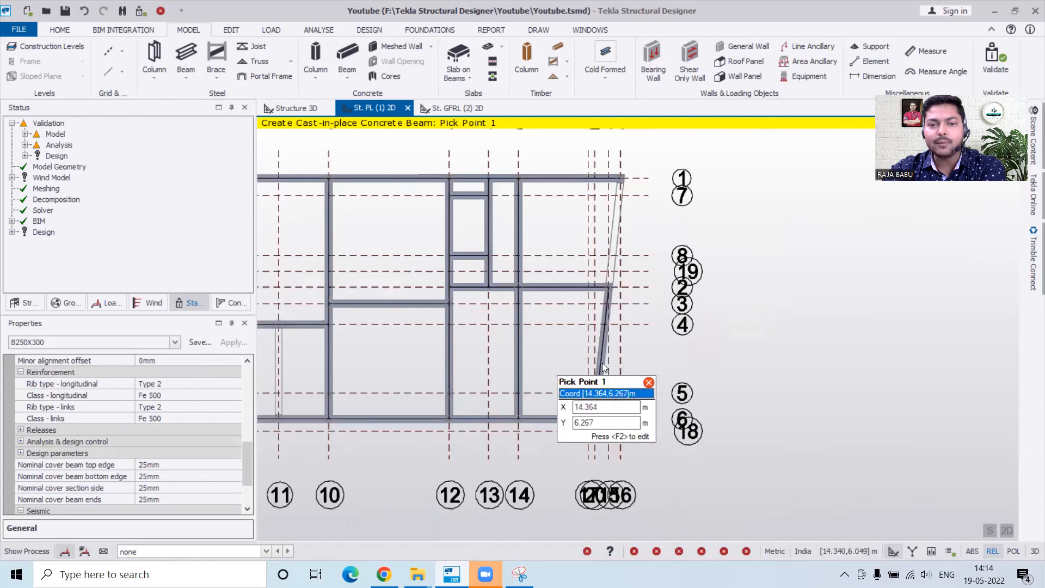
scroll(607, 387, "up", 2)
scroll(615, 393, "up", 1)
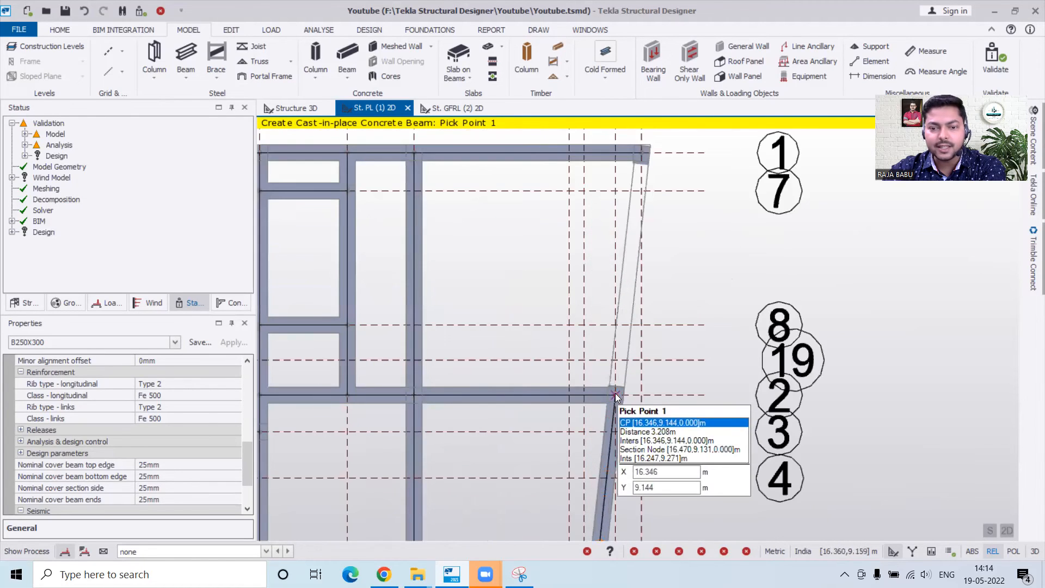
left_click(615, 393)
left_click(641, 152)
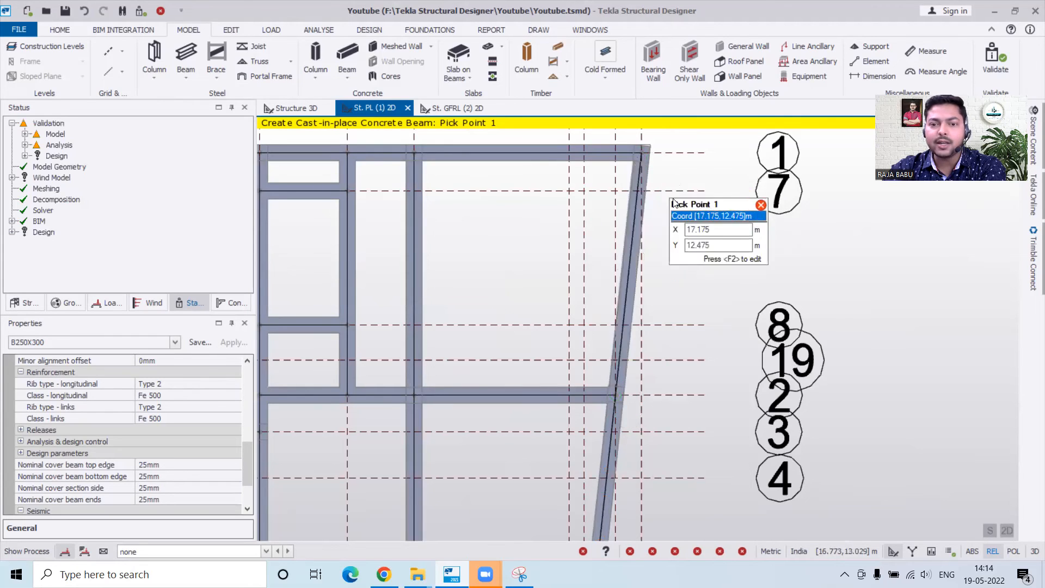
Validate the model with the beam layout on level St. PL (1).
scroll(773, 283, "down", 1)
scroll(778, 283, "down", 4)
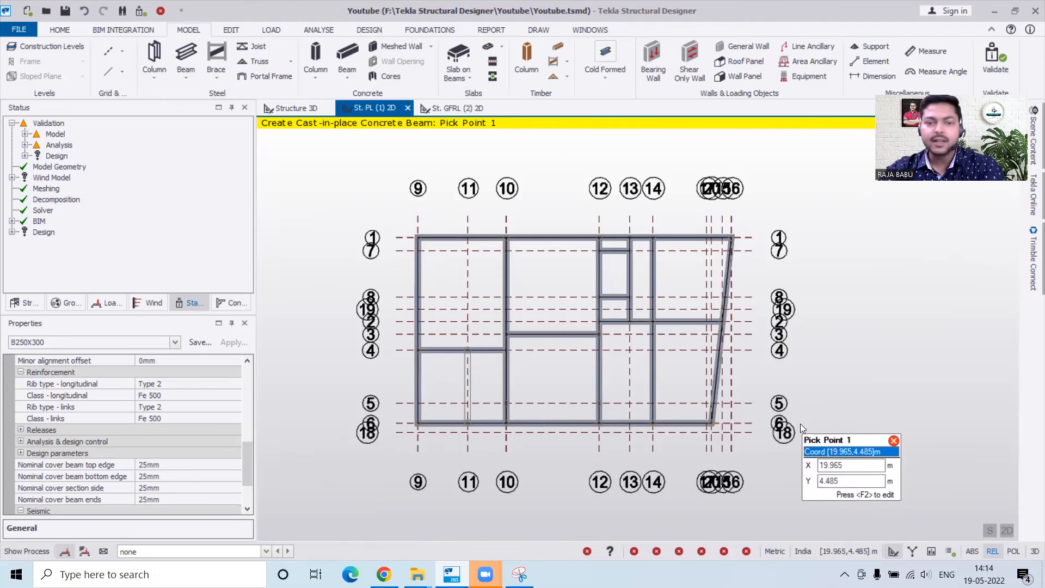
left_click(139, 13)
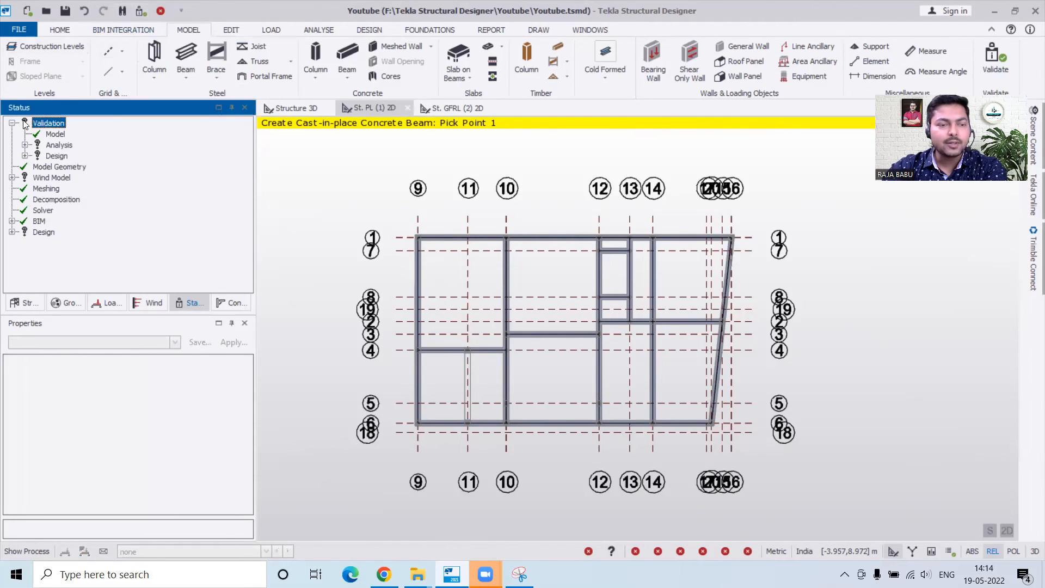